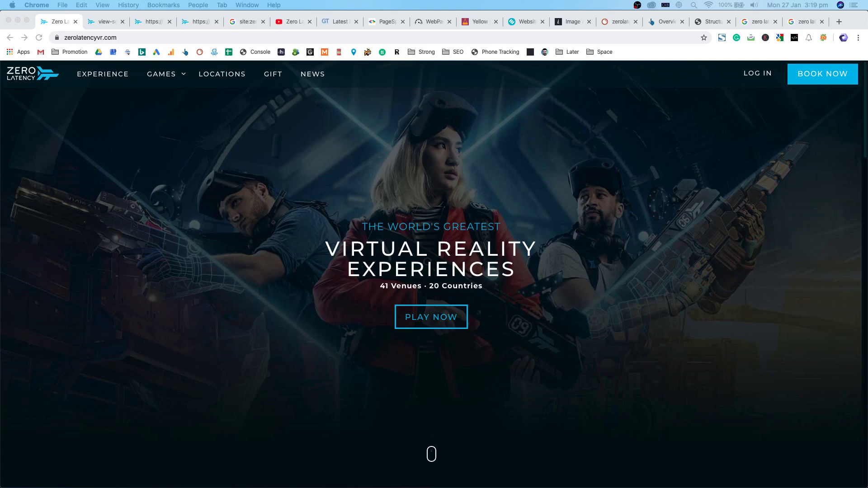
pyautogui.click(845, 205)
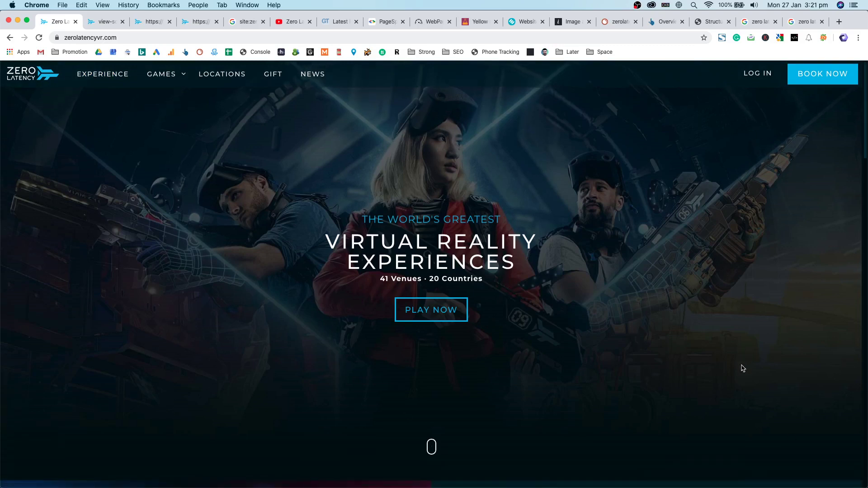
pyautogui.scroll(-2, 740, 365)
pyautogui.scroll(2, 806, 435)
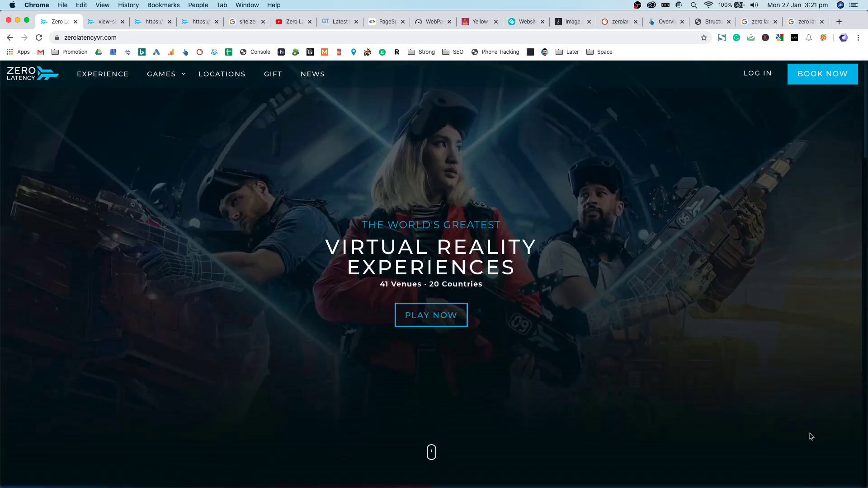
pyautogui.scroll(-2, 697, 332)
pyautogui.scroll(2, 637, 312)
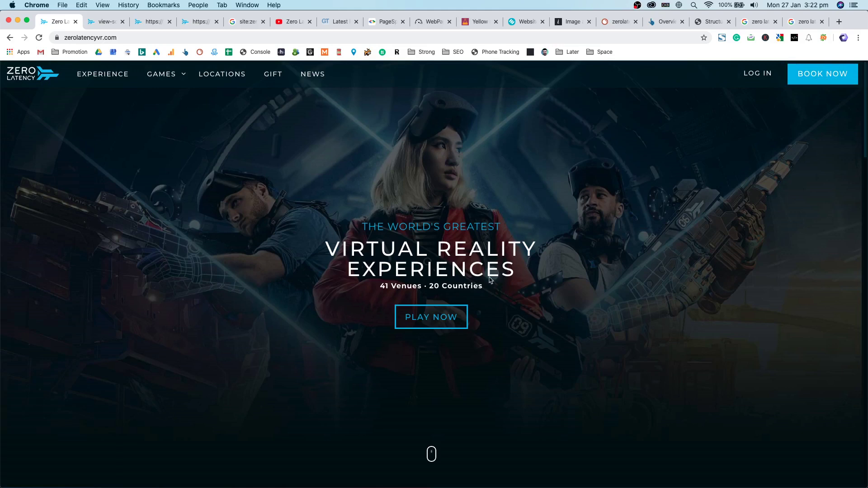
# Review the Zero Latency VR YouTube channel's subscriber count and uploaded videos, and close the channel page.
pyautogui.click(280, 22)
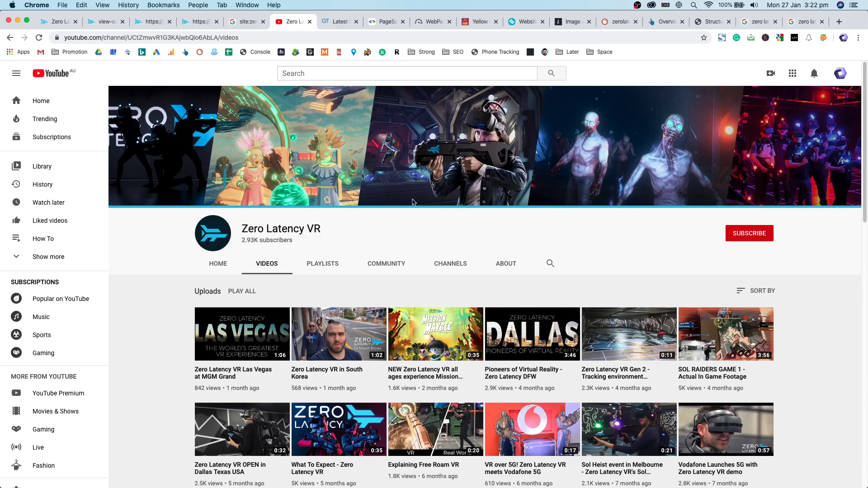
pyautogui.scroll(-5, 424, 219)
pyautogui.scroll(-3, 424, 220)
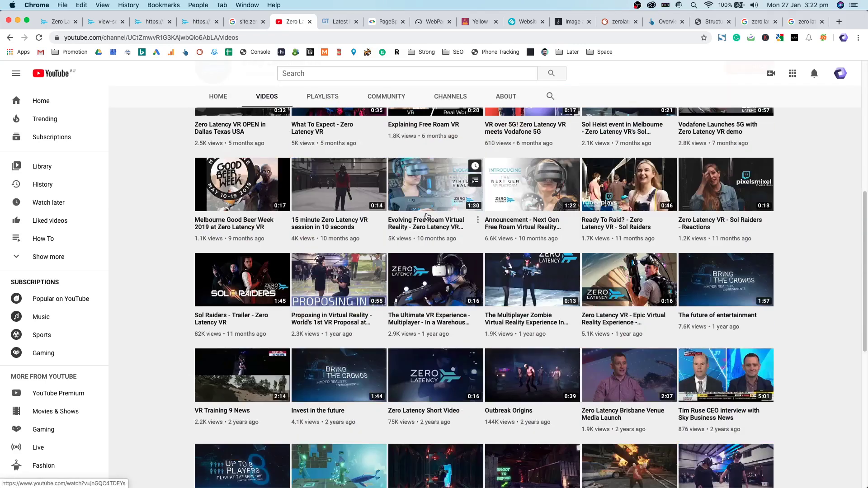
pyautogui.scroll(8, 434, 226)
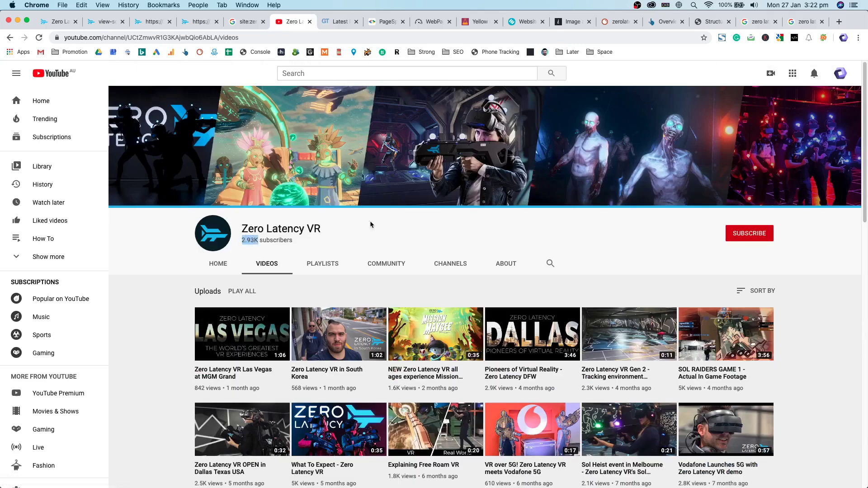
pyautogui.scroll(-3, 457, 223)
pyautogui.scroll(-6, 452, 226)
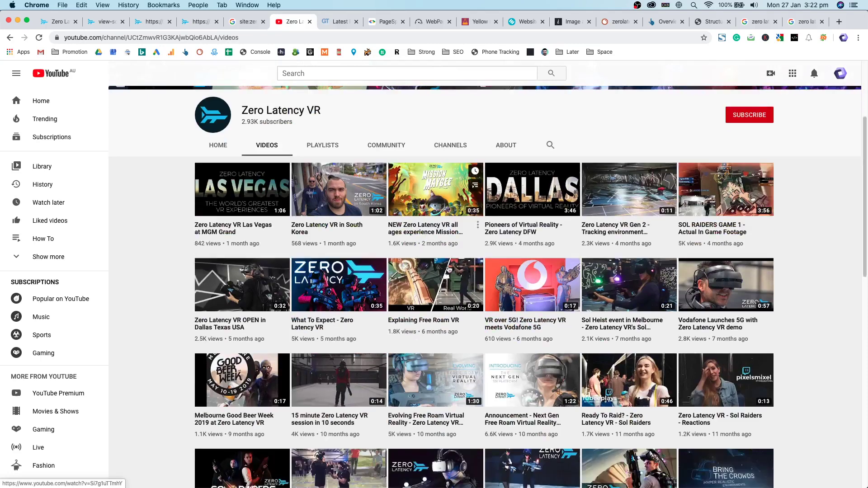
pyautogui.scroll(-5, 349, 216)
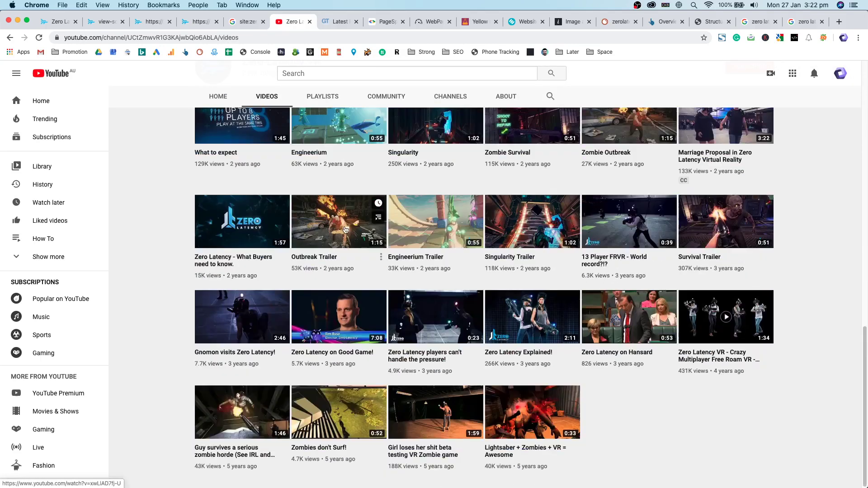
pyautogui.scroll(9, 302, 83)
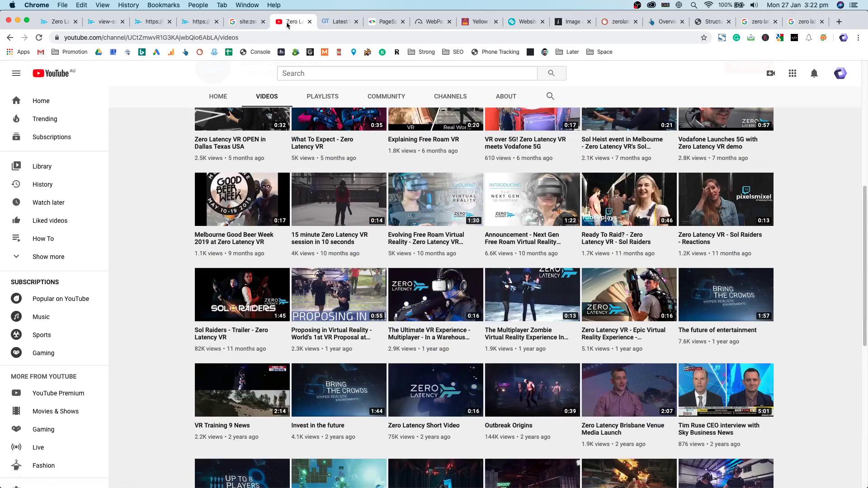
pyautogui.click(63, 21)
pyautogui.click(309, 22)
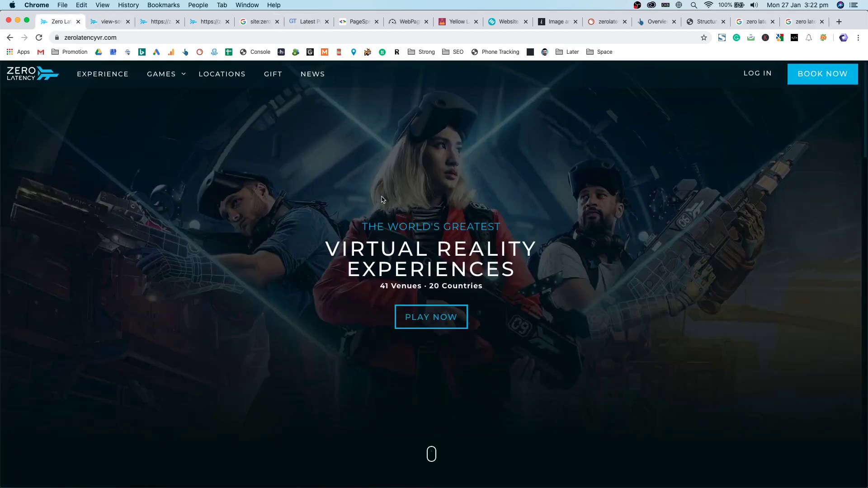
# Examine the home page's embedded video beside the Free-Roam VR text and the hero banner above it.
pyautogui.scroll(-10, 383, 199)
pyautogui.scroll(4, 308, 235)
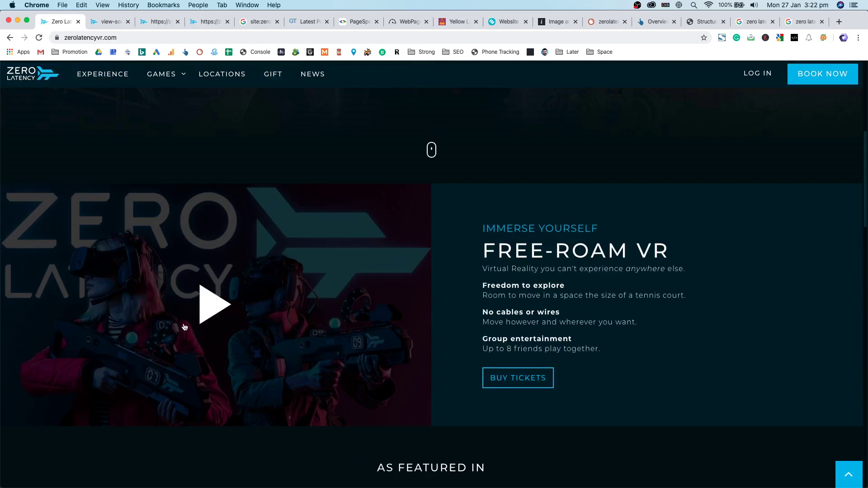
pyautogui.scroll(1, 292, 302)
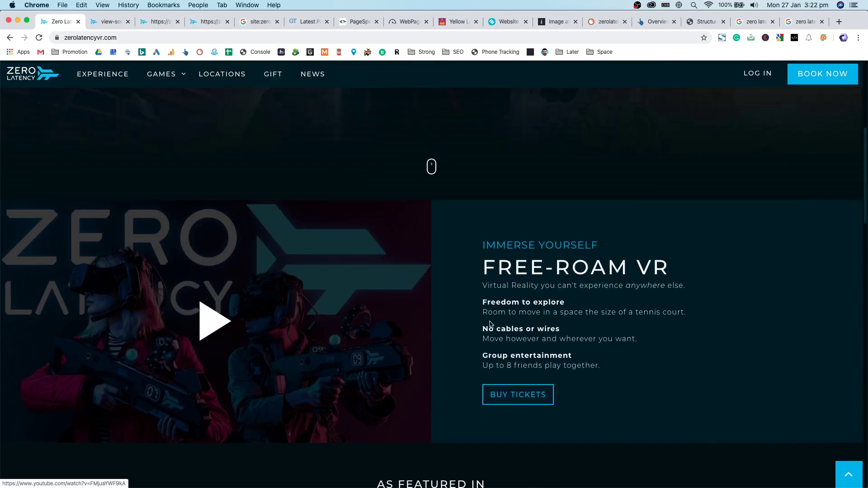
pyautogui.scroll(6, 491, 334)
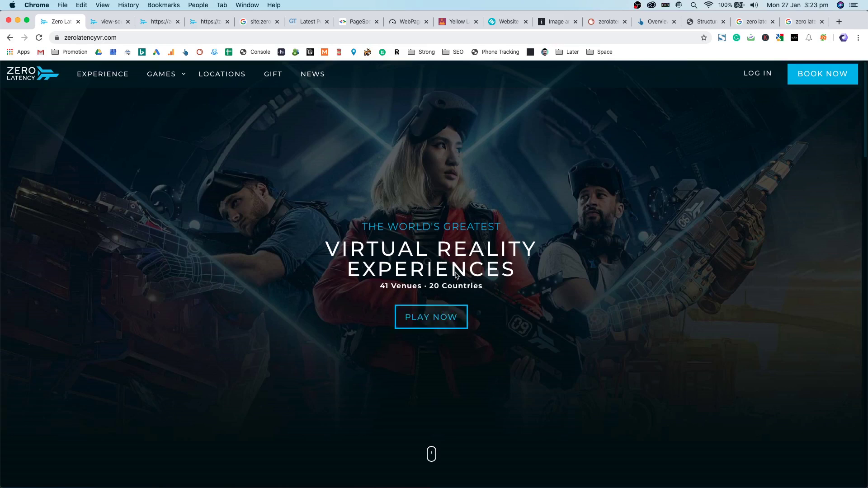
pyautogui.scroll(-1, 456, 276)
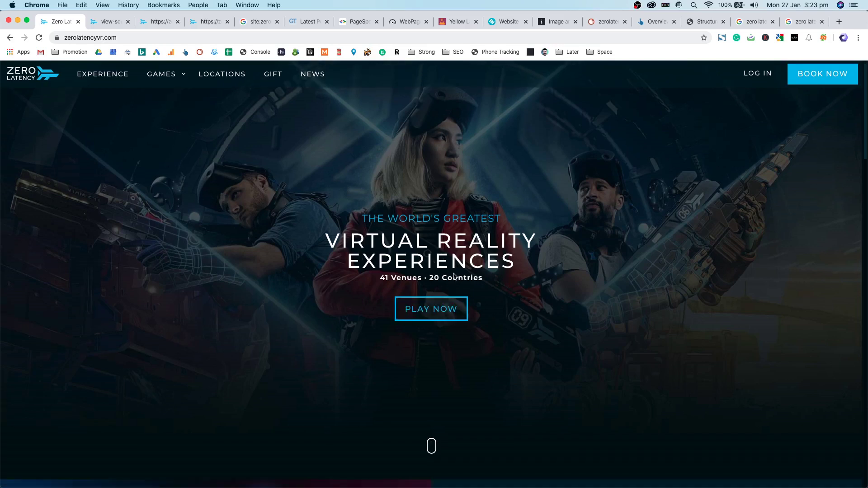
pyautogui.scroll(1, 521, 137)
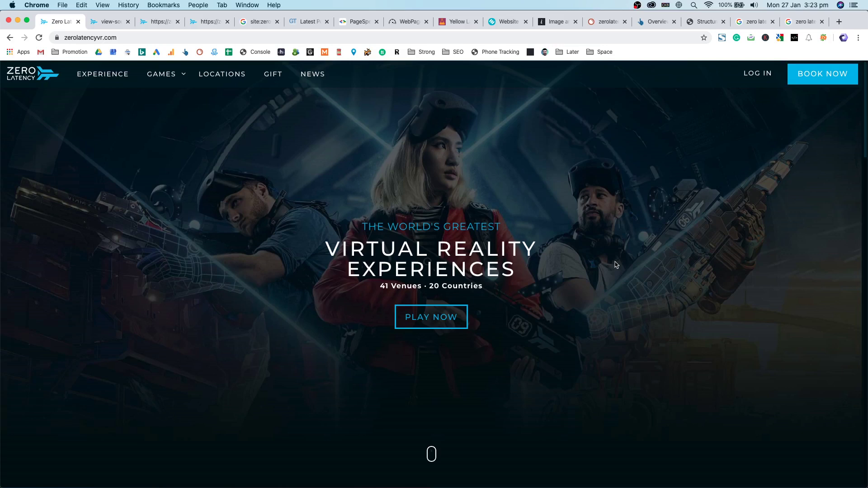
# Examine the "Immerse Yourself" and "Free-Roam VR" headings on the home page, highlighting their text.
pyautogui.scroll(-2, 605, 248)
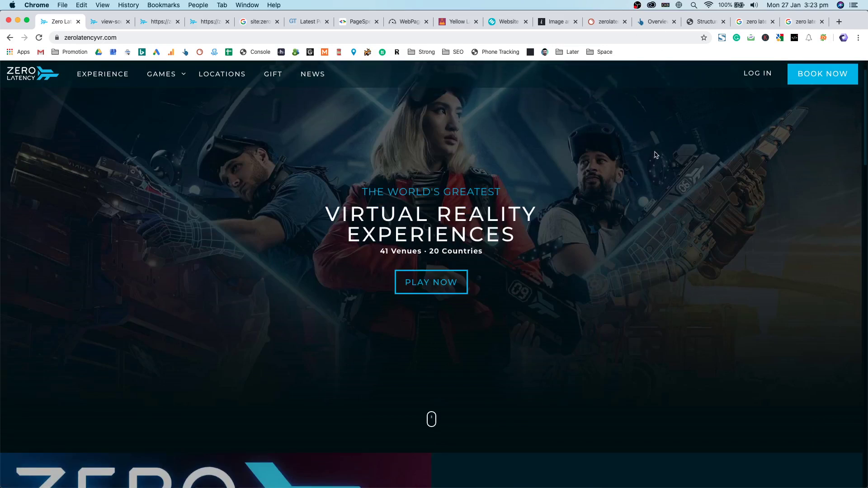
pyautogui.scroll(-2, 653, 154)
pyautogui.scroll(-5, 653, 154)
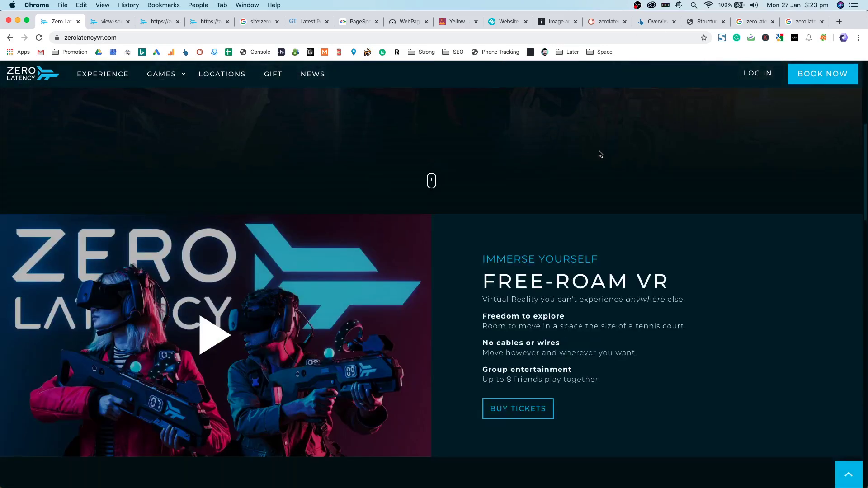
pyautogui.moveTo(495, 261); pyautogui.dragTo(674, 299)
pyautogui.click(665, 296)
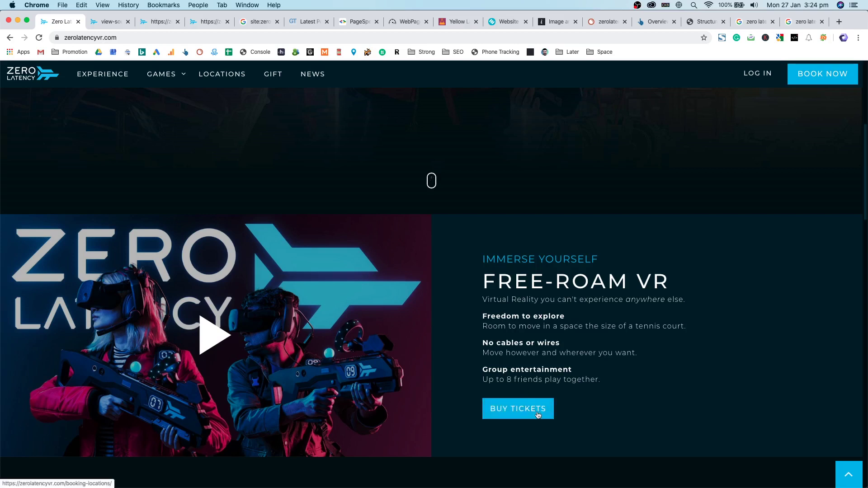
# Examine the amount of copy in the Free-Roam VR section, highlighting it from heading to last line, along with its Buy Tickets link.
pyautogui.scroll(-1, 538, 415)
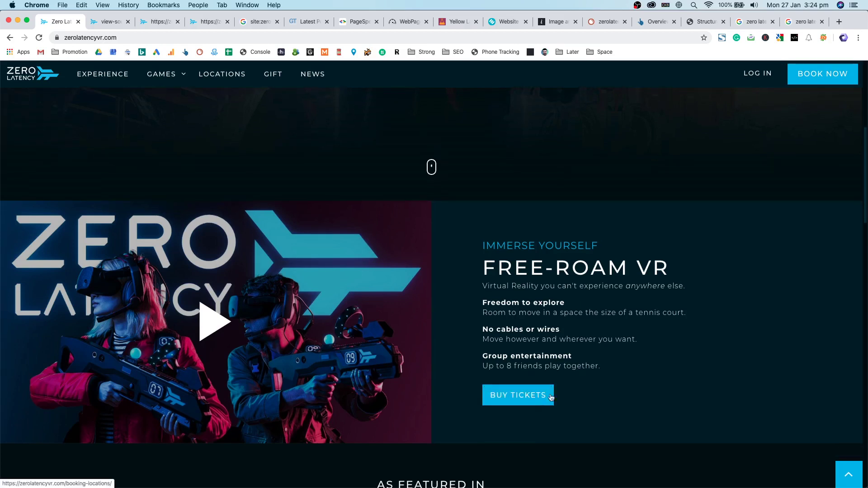
pyautogui.moveTo(595, 369); pyautogui.dragTo(482, 247)
pyautogui.click(482, 250)
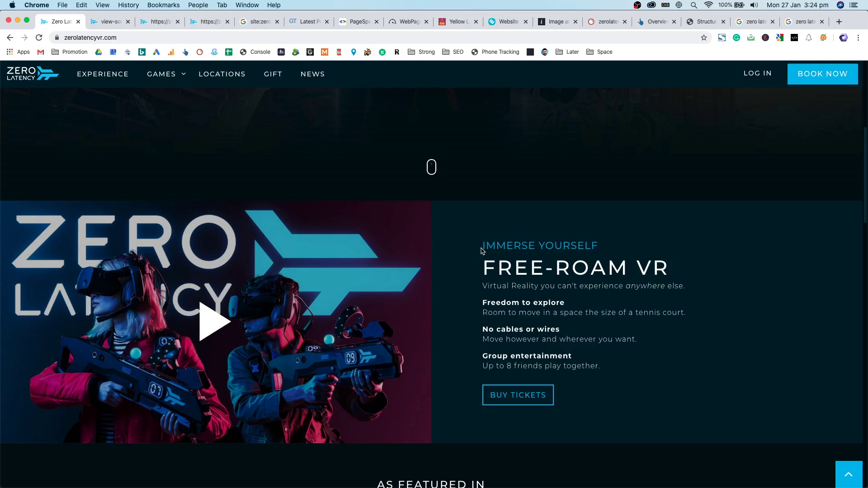
pyautogui.moveTo(482, 250); pyautogui.dragTo(602, 369)
pyautogui.click(603, 369)
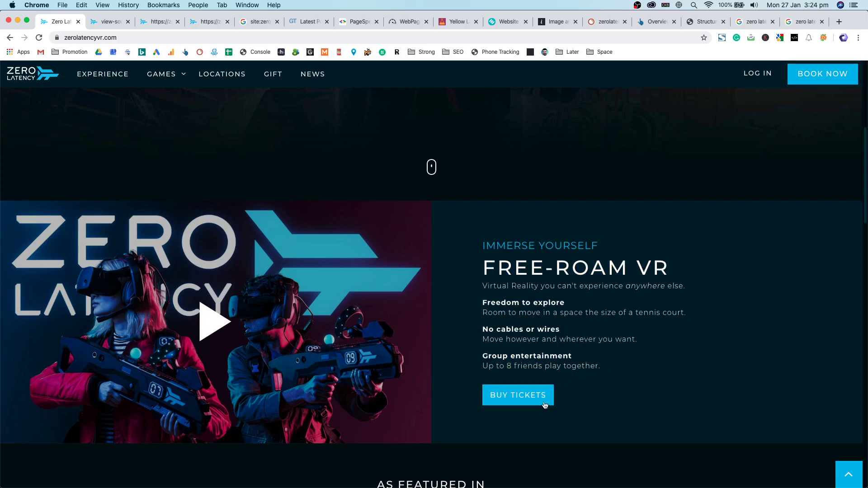
pyautogui.scroll(-3, 656, 252)
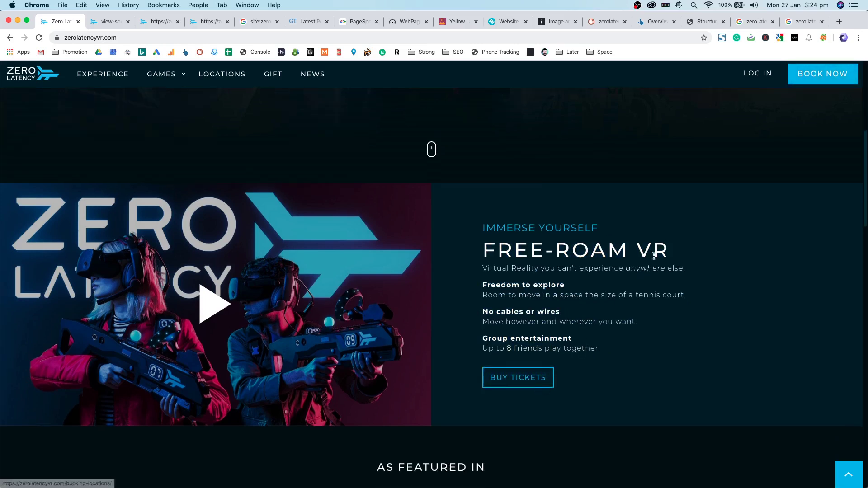
pyautogui.scroll(3, 663, 238)
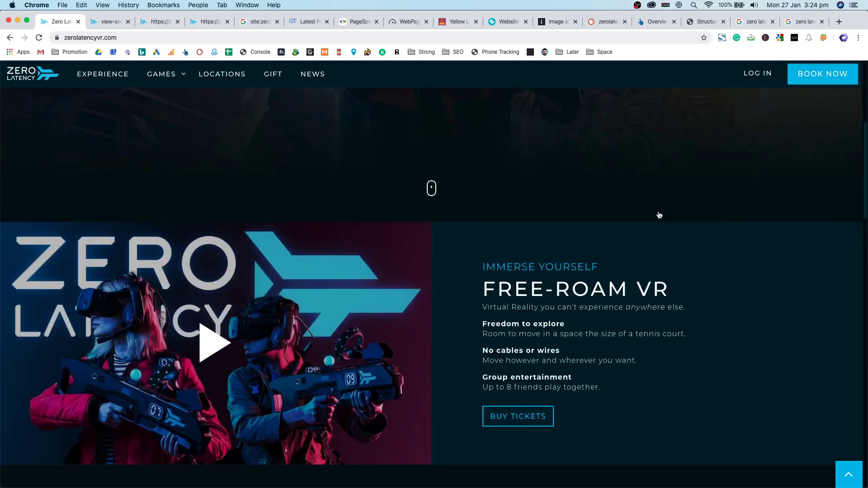
pyautogui.scroll(-1, 657, 215)
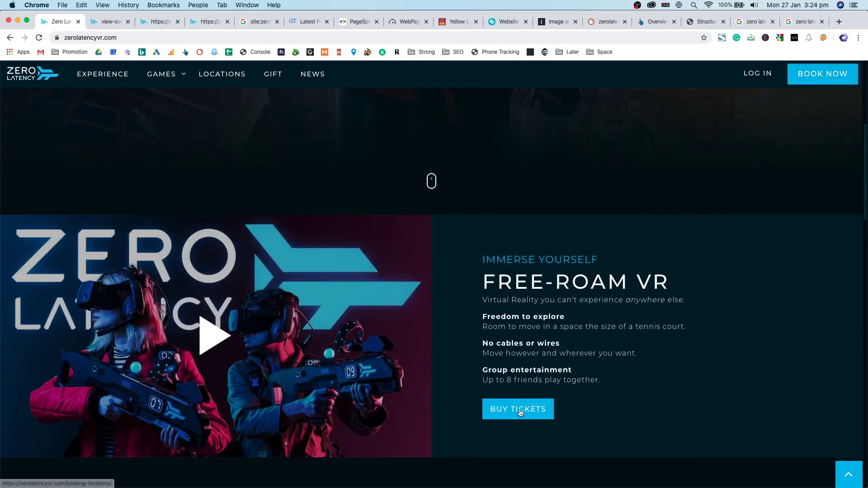
# Examine the "As Featured In" heading and the media outlet logos beneath it on the home page.
pyautogui.scroll(-6, 678, 424)
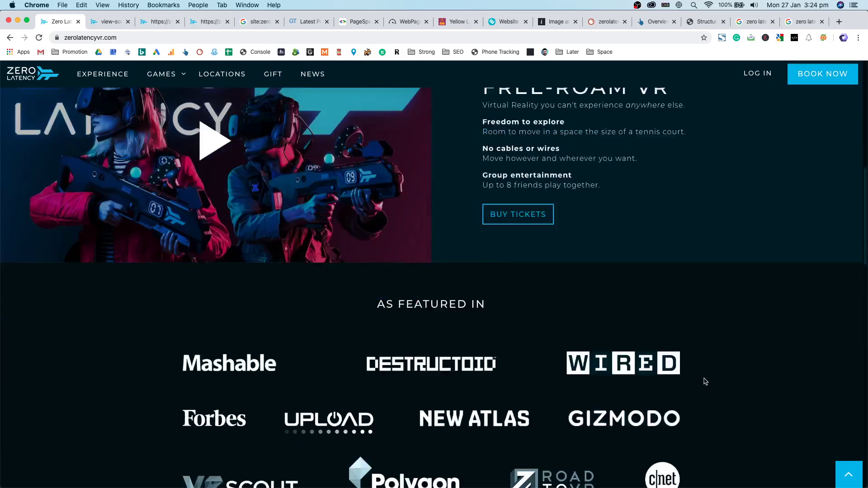
pyautogui.scroll(1, 682, 314)
pyautogui.scroll(-1, 468, 264)
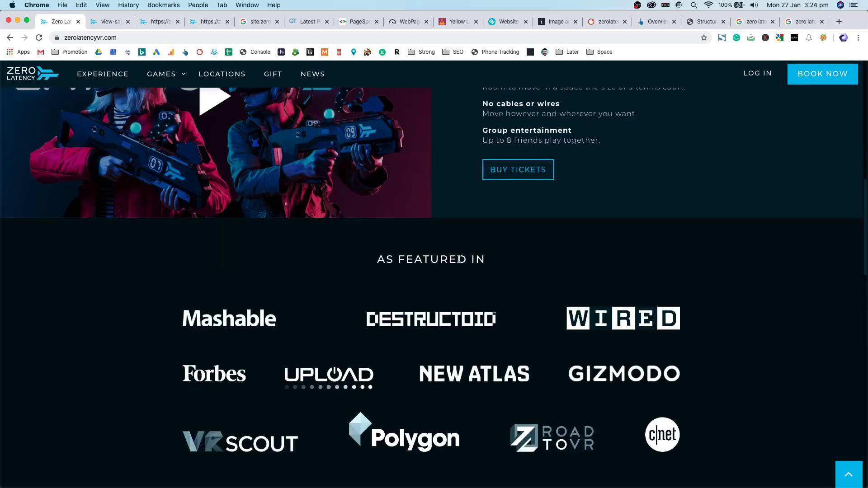
pyautogui.moveTo(494, 234); pyautogui.dragTo(378, 217)
pyautogui.click(378, 217)
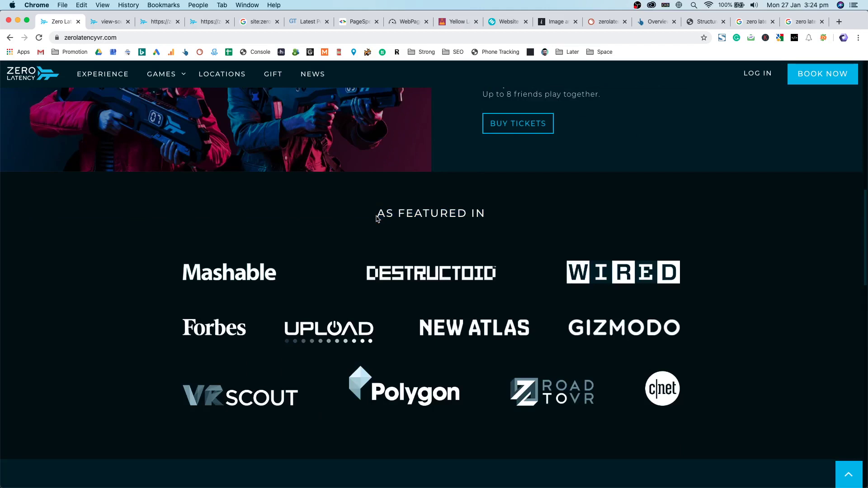
pyautogui.moveTo(239, 283); pyautogui.dragTo(614, 202)
pyautogui.moveTo(612, 269); pyautogui.dragTo(715, 206)
pyautogui.moveTo(242, 278); pyautogui.dragTo(209, 277)
pyautogui.scroll(-1, 390, 232)
pyautogui.scroll(-1, 374, 381)
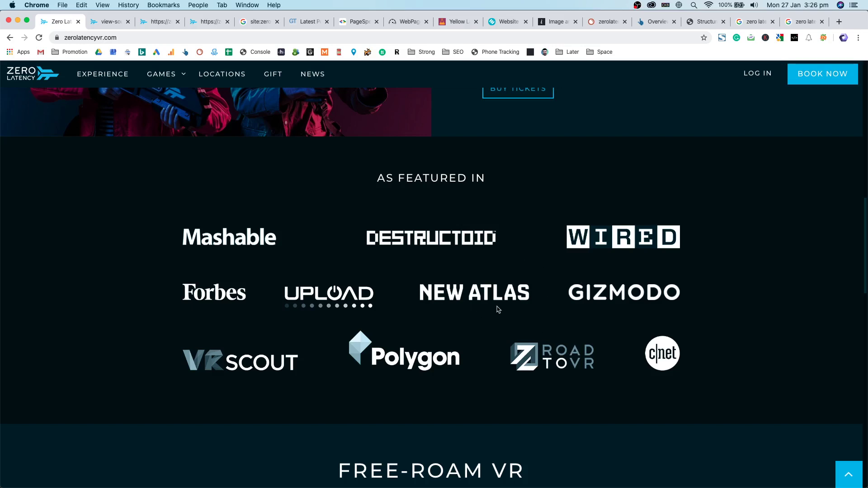
# Examine the Free-Roam VR heading above the "What is it?" link, highlighting the heading text.
pyautogui.scroll(-3, 242, 348)
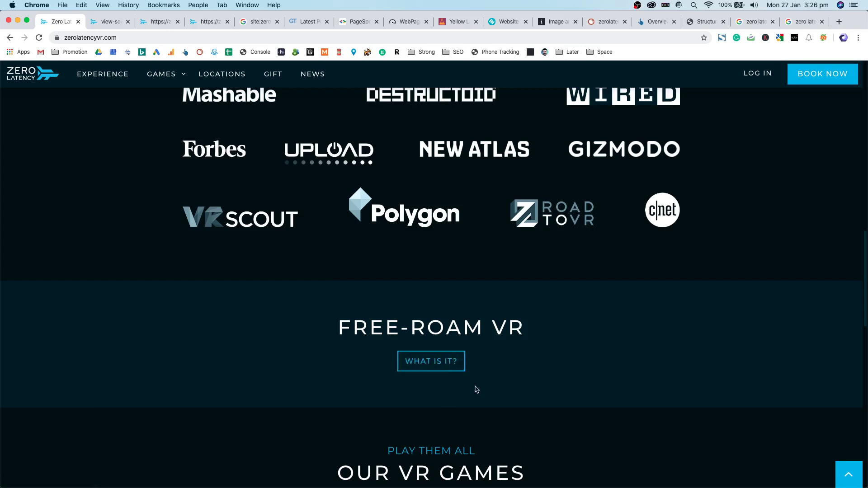
pyautogui.moveTo(515, 328); pyautogui.dragTo(375, 324)
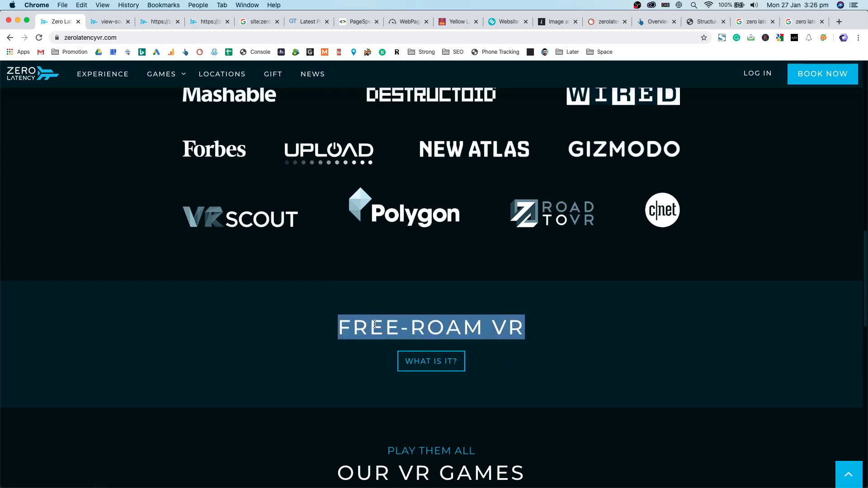
pyautogui.click(378, 324)
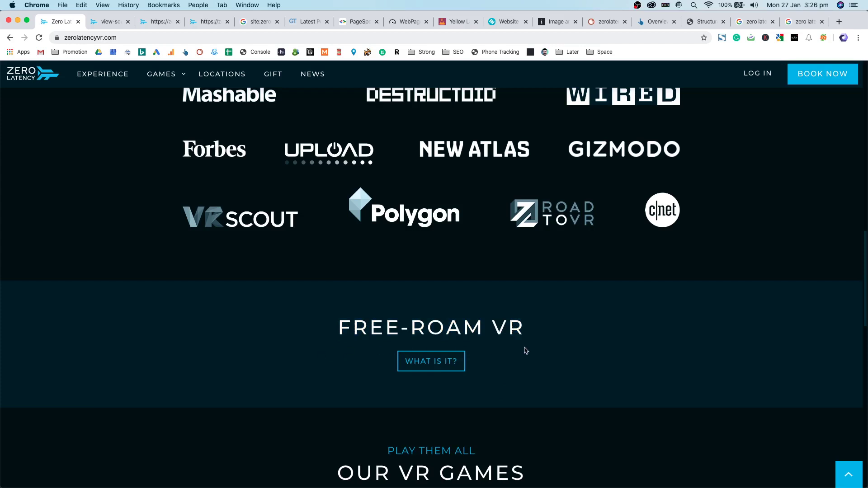
pyautogui.scroll(-1, 548, 339)
pyautogui.scroll(-3, 750, 384)
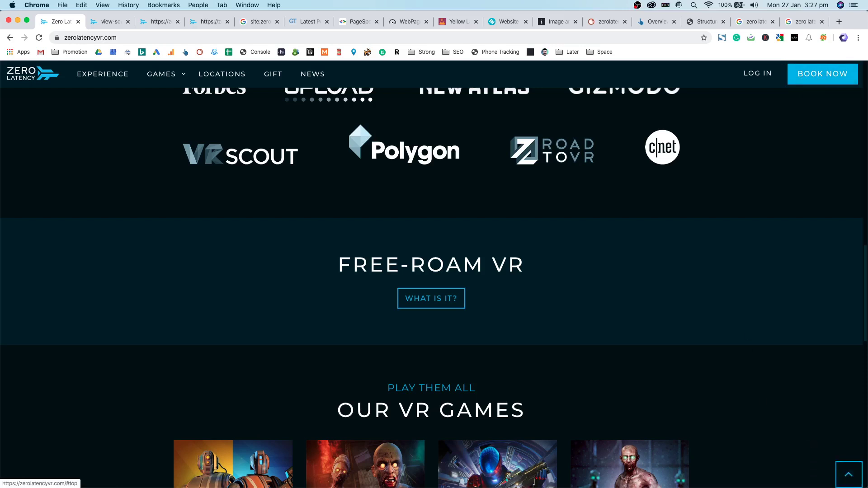
# Examine the "Our VR Games" section and its game tiles on the home page.
pyautogui.scroll(-3, 571, 342)
pyautogui.scroll(-4, 571, 343)
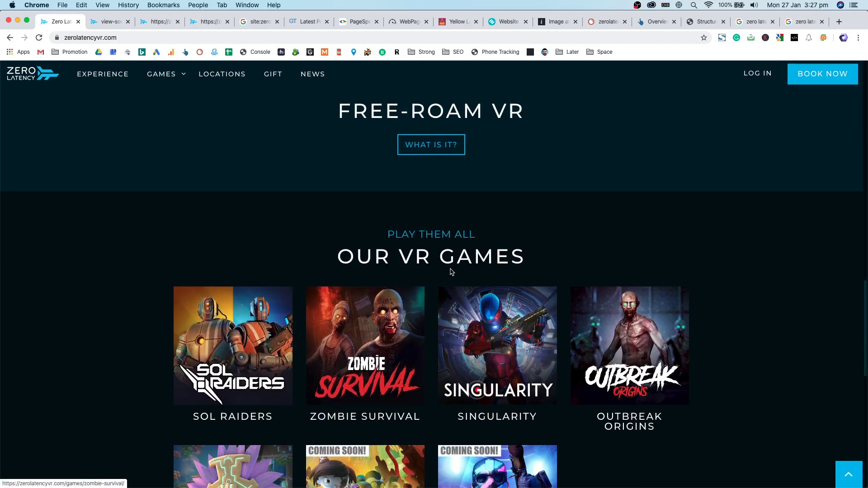
pyautogui.scroll(-2, 469, 262)
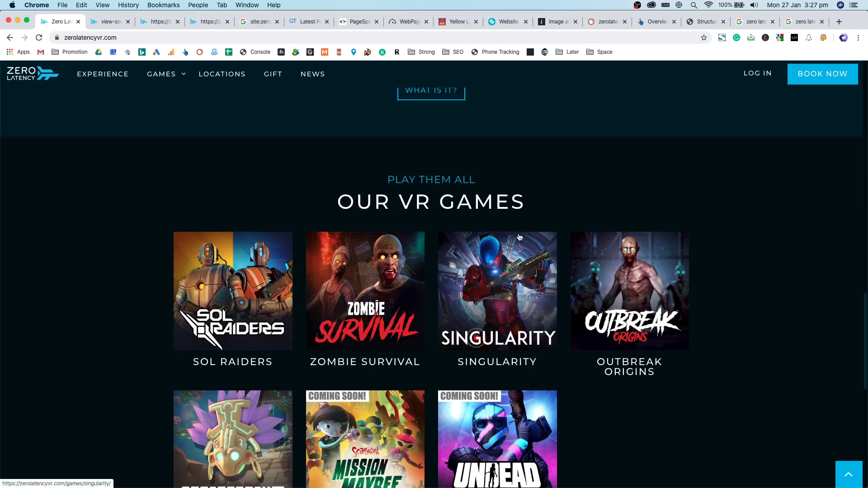
pyautogui.scroll(-4, 519, 239)
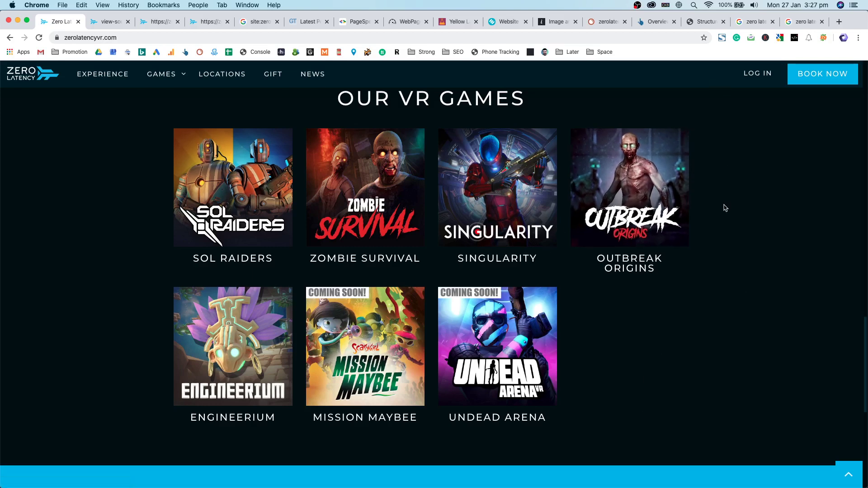
# Examine the "Ready for VR?" section beneath the game tiles, highlighting its heading text.
pyautogui.scroll(-2, 707, 240)
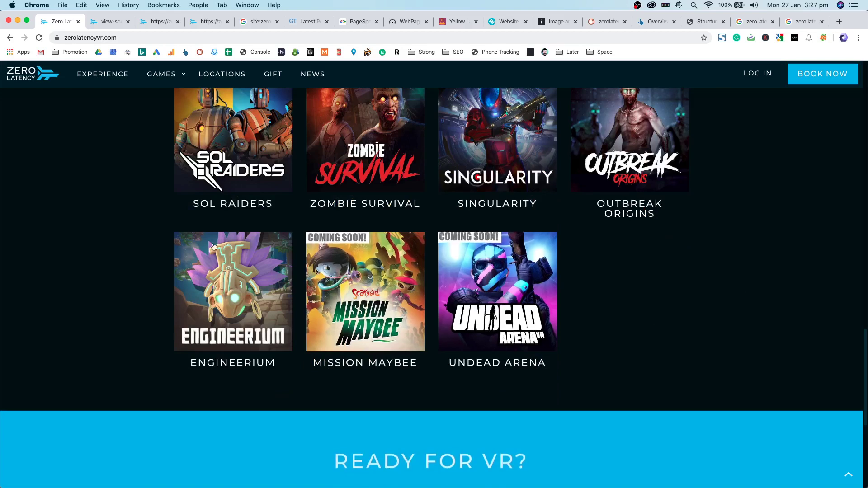
pyautogui.scroll(-5, 567, 214)
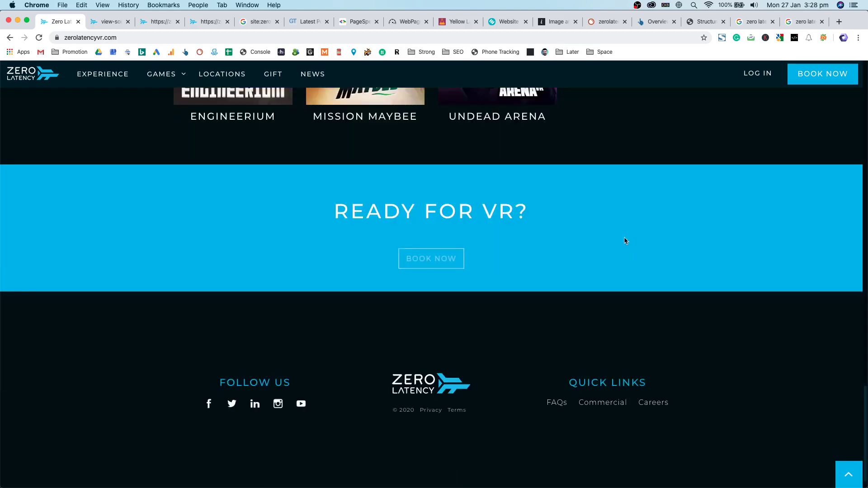
pyautogui.moveTo(463, 214); pyautogui.dragTo(538, 212)
pyautogui.click(335, 214)
pyautogui.click(537, 211)
# Review how the home page flows from the hero section through the Free-Roam VR sections to the "Ready for VR?" Book Now link.
pyautogui.scroll(10, 461, 264)
pyautogui.scroll(15, 461, 263)
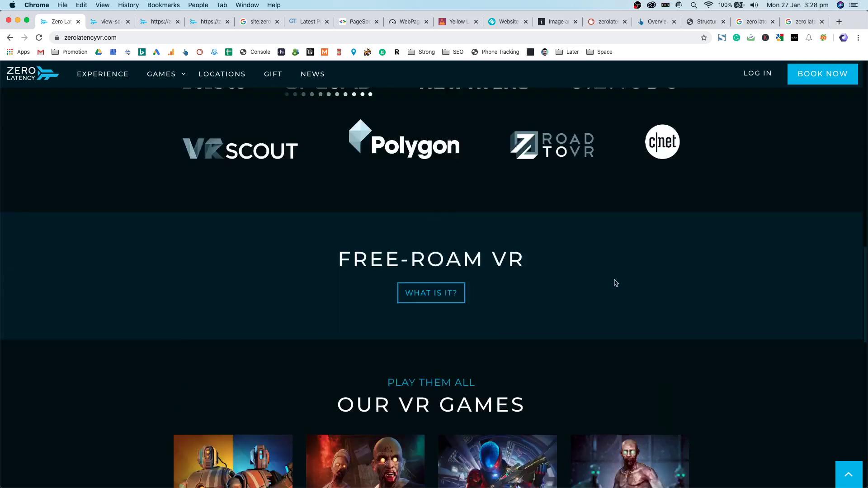
pyautogui.scroll(3, 724, 239)
pyautogui.scroll(-20, 674, 277)
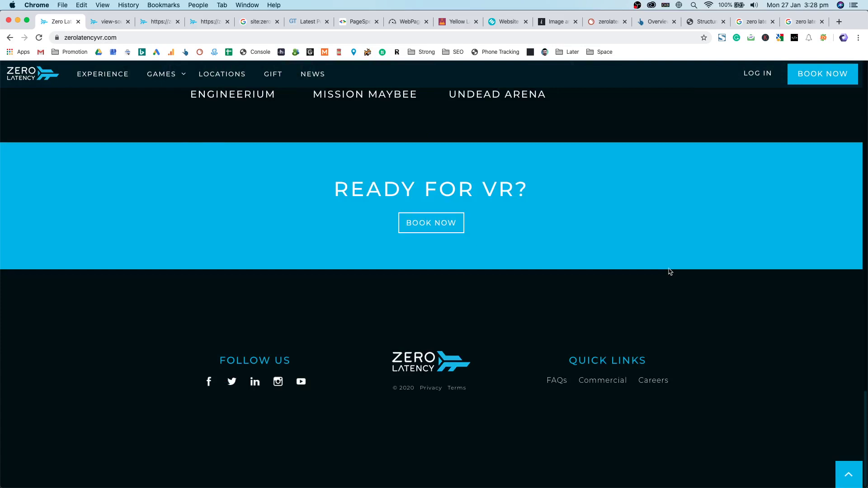
pyautogui.scroll(3, 670, 272)
pyautogui.scroll(-3, 670, 272)
pyautogui.scroll(15, 670, 271)
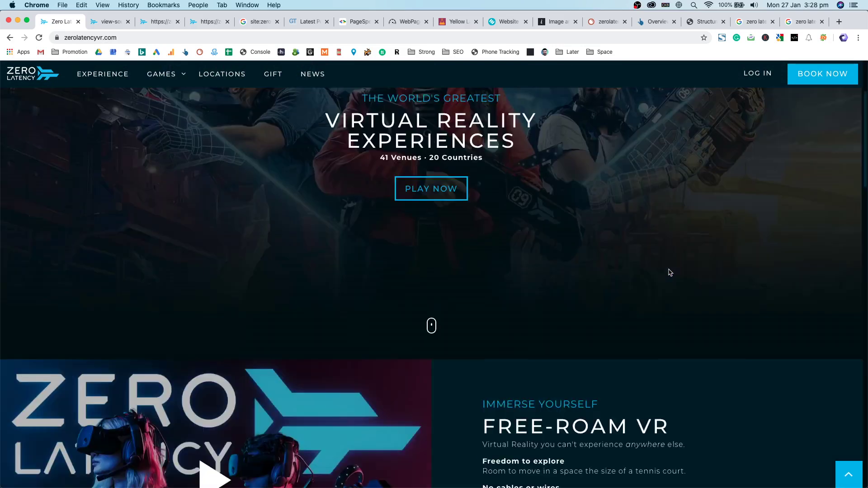
pyautogui.scroll(-15, 671, 272)
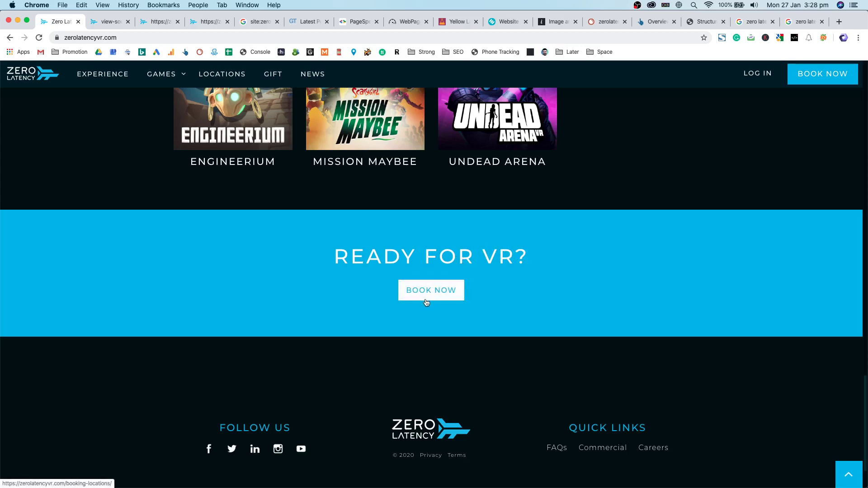
# Compare the Buy Tickets link in the Free-Roam VR section with the Book Now link under "Ready for VR?".
pyautogui.scroll(10, 432, 310)
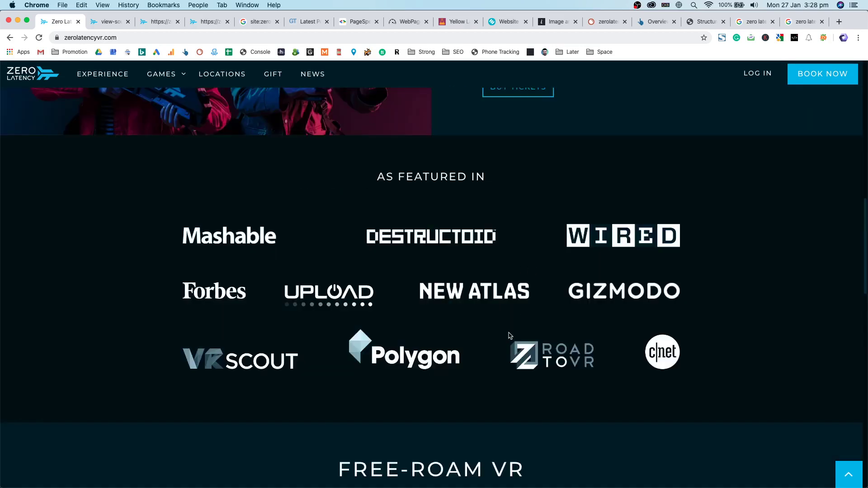
pyautogui.scroll(-2, 498, 350)
pyautogui.scroll(5, 486, 365)
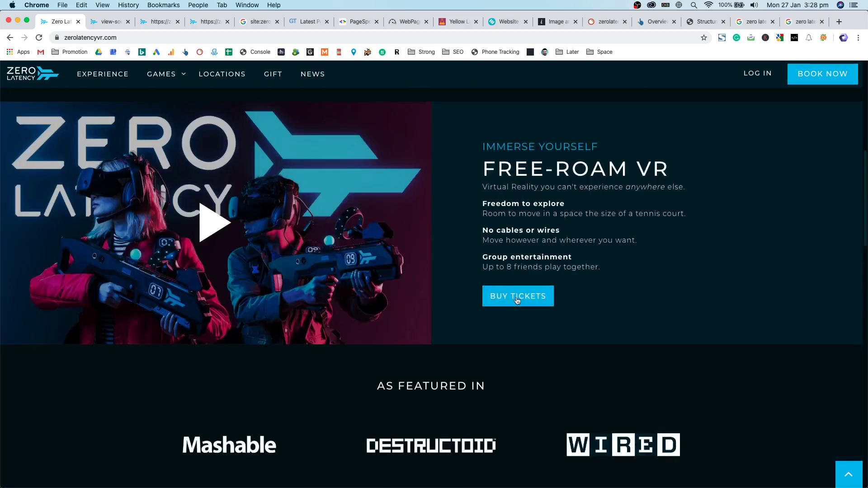
pyautogui.scroll(3, 502, 312)
pyautogui.scroll(-5, 492, 283)
pyautogui.scroll(-15, 492, 283)
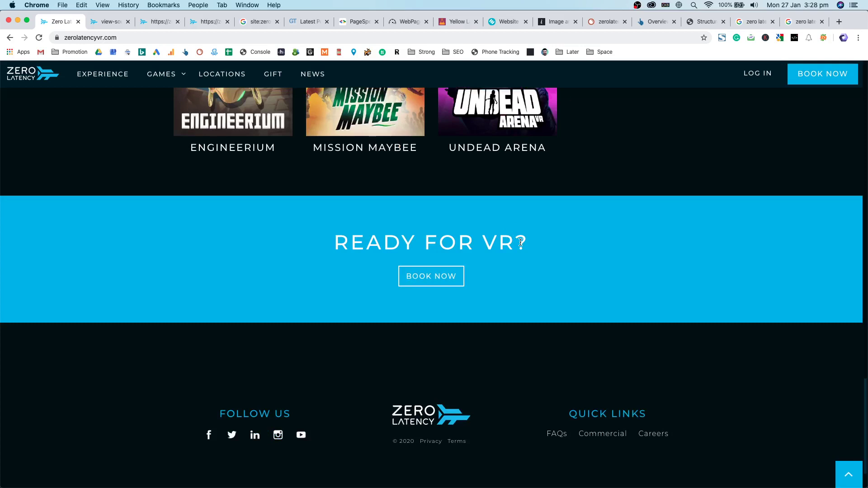
# Examine the home page footer, highlighting the copyright year and checking the Quick Links.
pyautogui.scroll(-2, 512, 252)
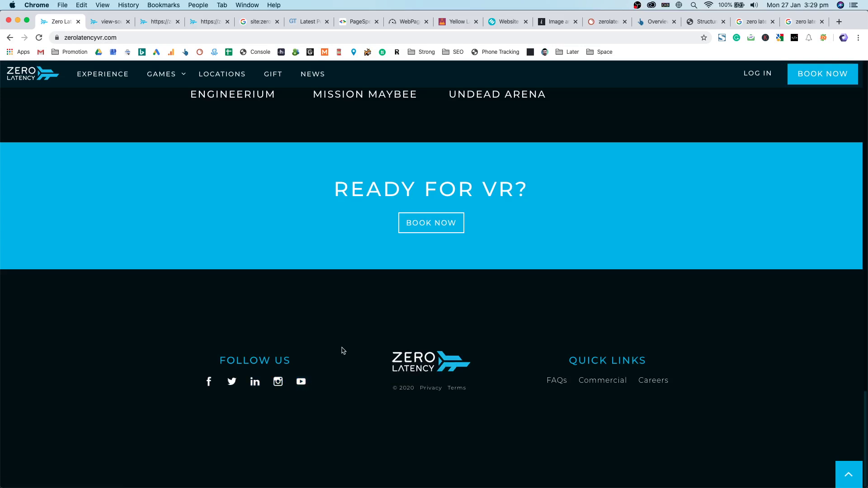
pyautogui.moveTo(393, 388); pyautogui.dragTo(415, 391)
pyautogui.click(413, 389)
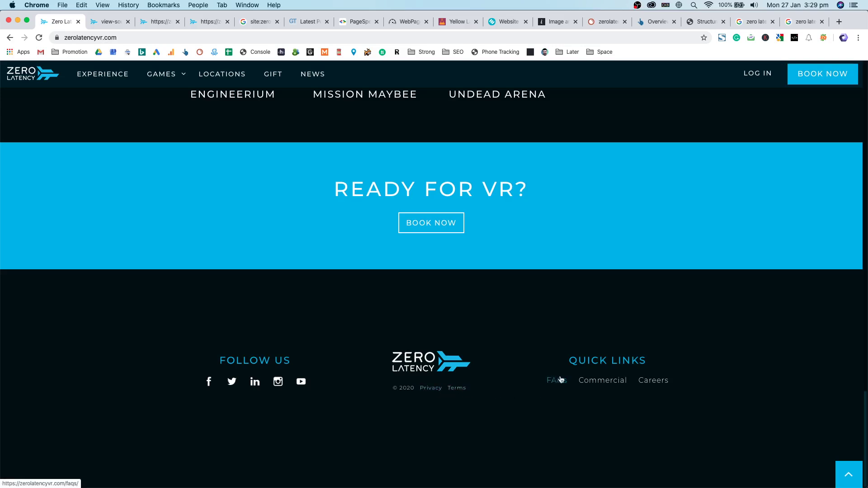
# Open the site's Experience page and look over its video hero section.
pyautogui.scroll(15, 569, 370)
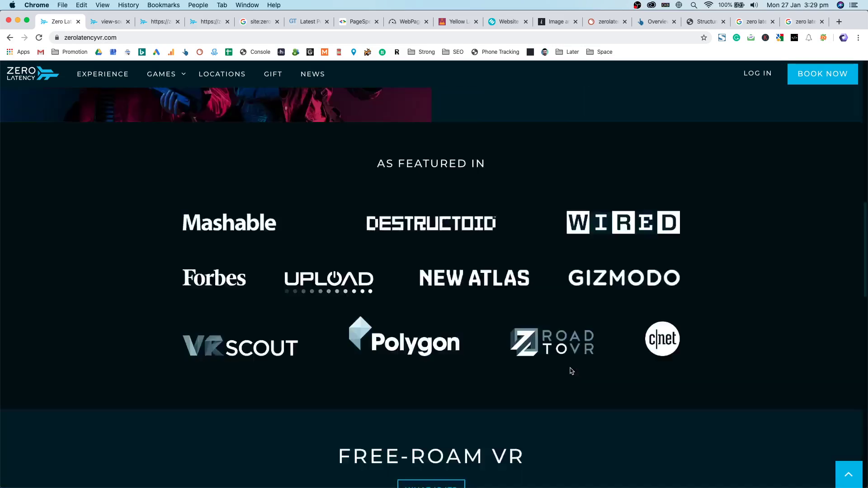
pyautogui.scroll(10, 571, 371)
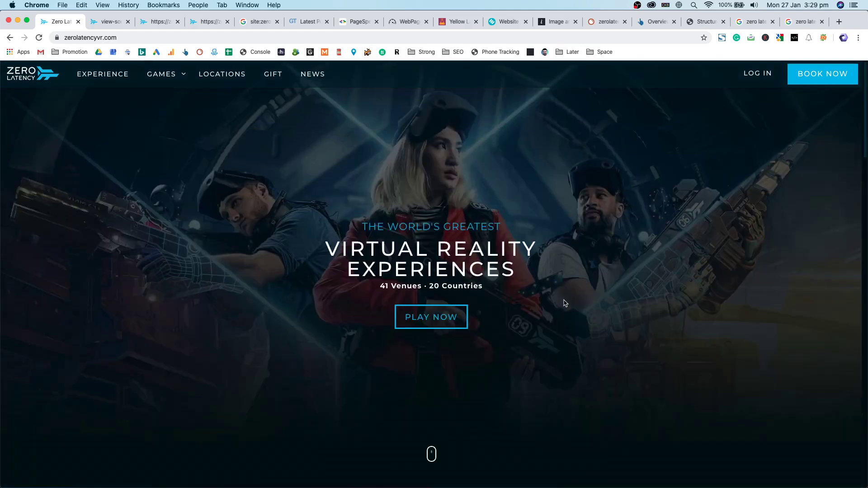
pyautogui.click(100, 78)
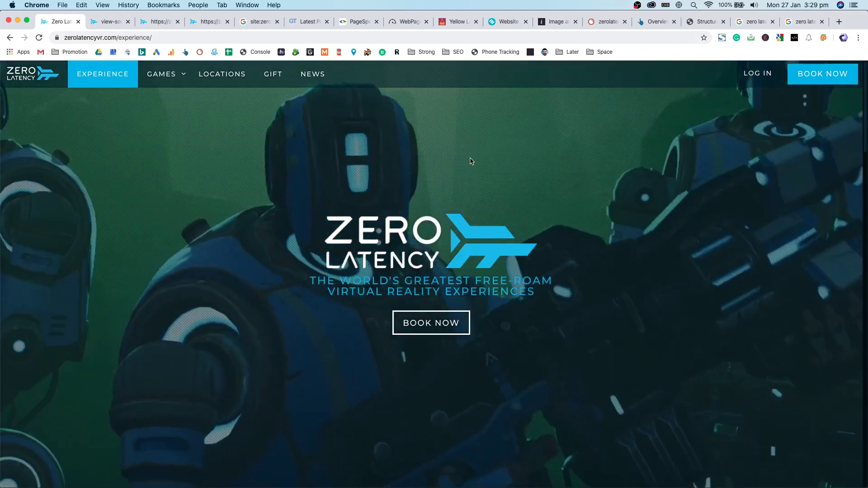
pyautogui.scroll(-3, 452, 167)
pyautogui.scroll(3, 452, 168)
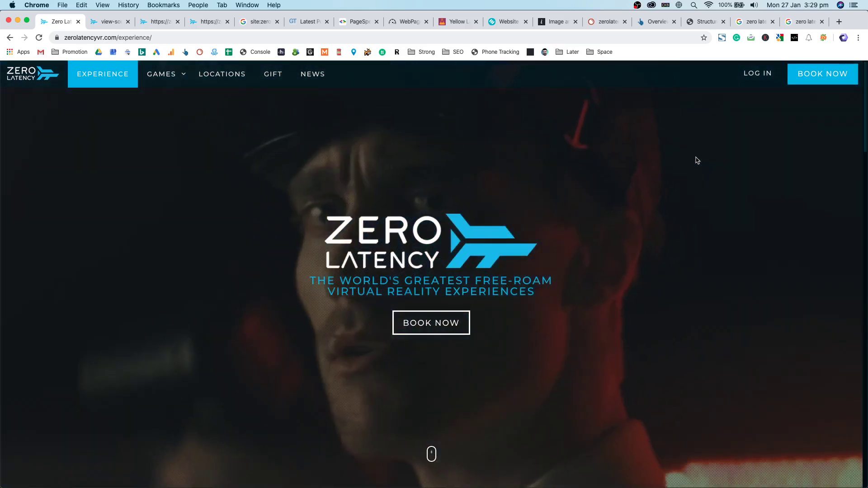
# Examine the WIRED testimonial on the Experience page, highlighting the quote from its last line to its first.
pyautogui.scroll(-6, 697, 160)
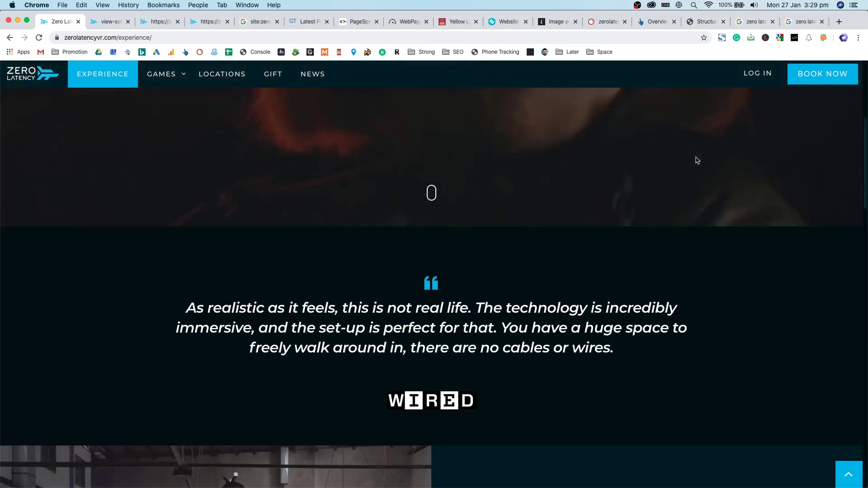
pyautogui.scroll(-1, 697, 160)
pyautogui.moveTo(436, 240); pyautogui.dragTo(538, 263)
pyautogui.click(555, 262)
pyautogui.doubleClick(602, 287)
pyautogui.click(618, 304)
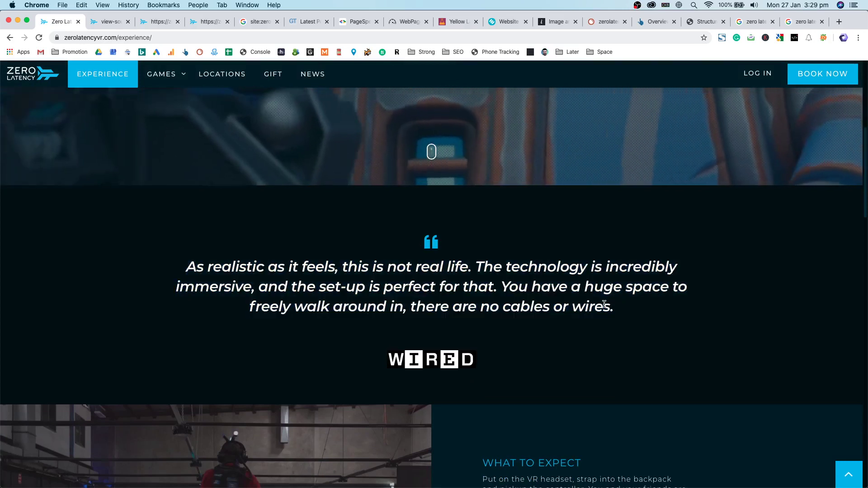
pyautogui.moveTo(621, 313); pyautogui.dragTo(198, 266)
pyautogui.click(192, 266)
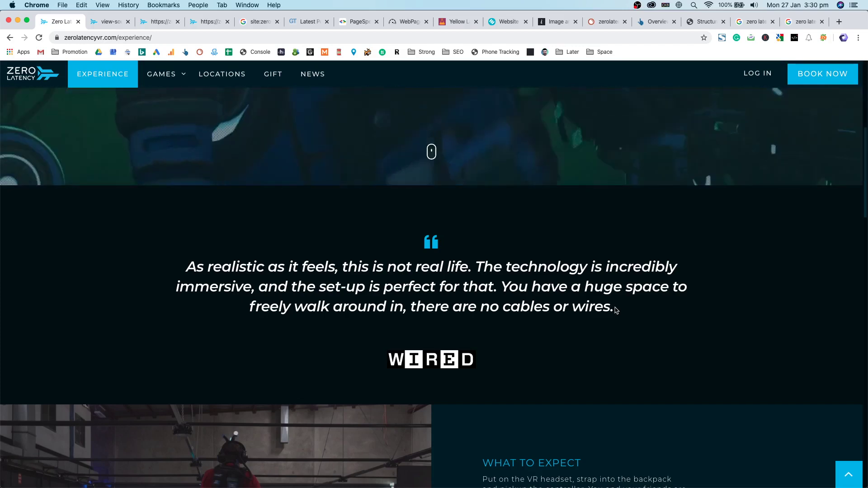
pyautogui.moveTo(621, 309); pyautogui.dragTo(192, 285)
pyautogui.click(185, 274)
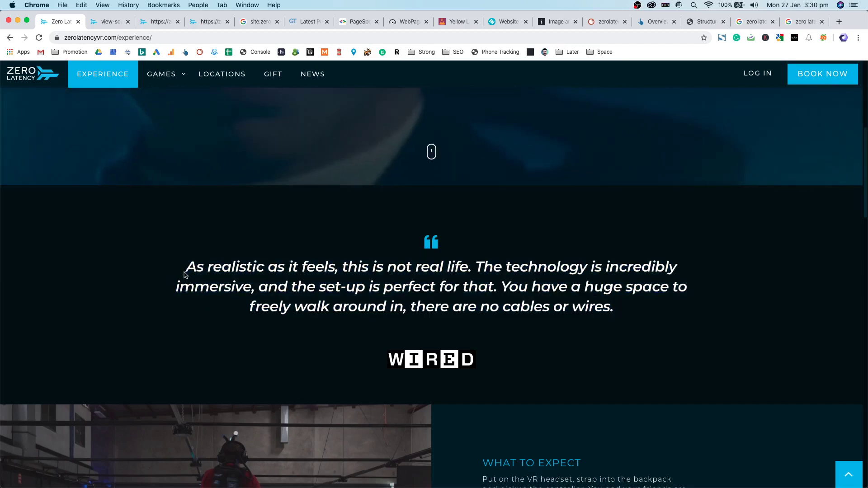
pyautogui.scroll(-1, 187, 261)
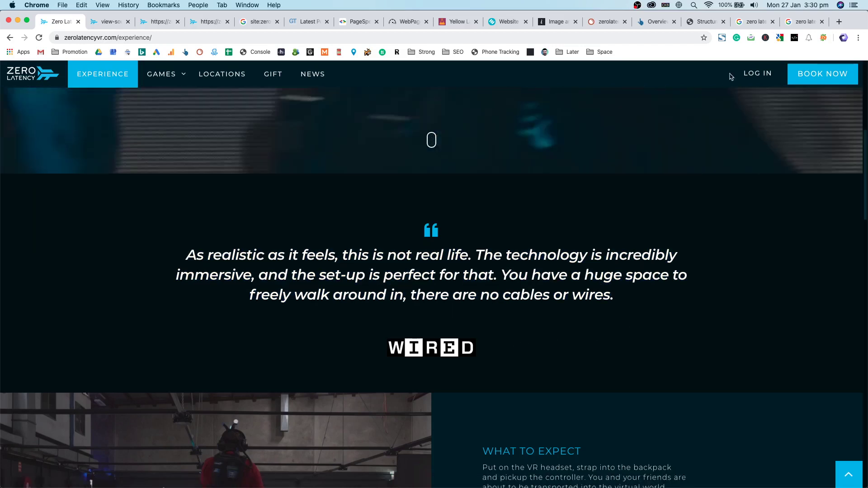
# Compare the Google review counts for Zero Latency Brisbane and Zero Latency Melbourne in the open search results, highlighting each count.
pyautogui.click(747, 23)
pyautogui.moveTo(515, 256); pyautogui.dragTo(422, 257)
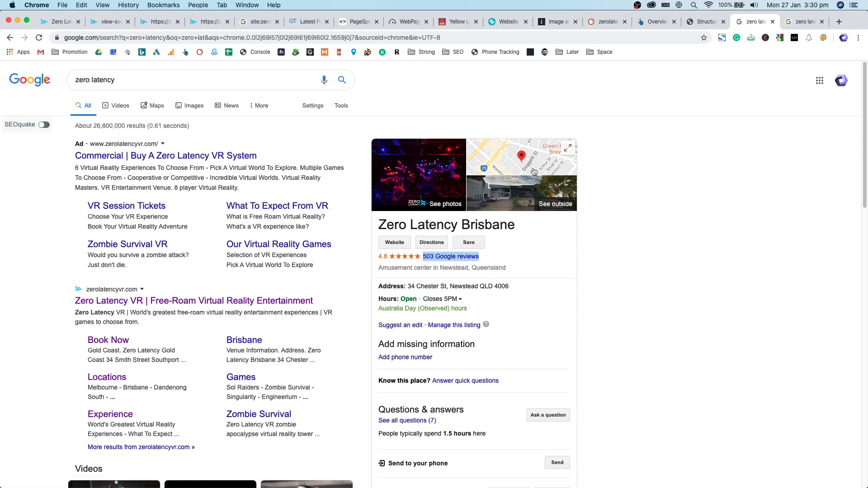
pyautogui.click(502, 266)
pyautogui.click(806, 25)
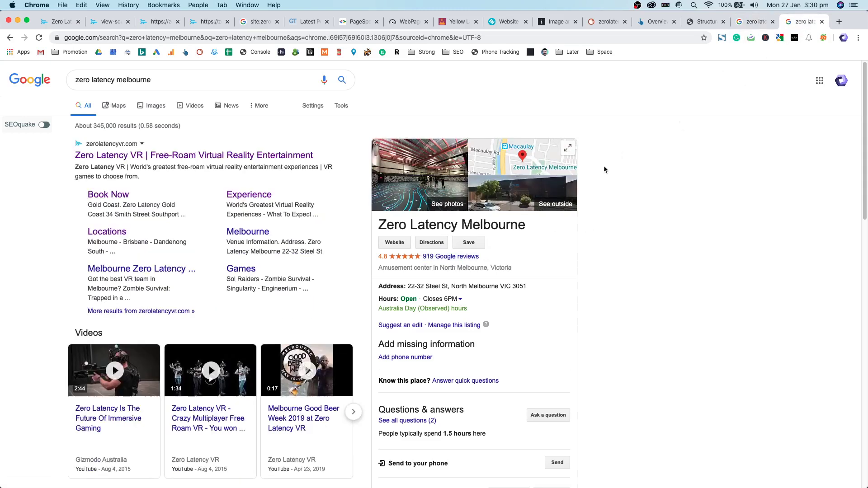
pyautogui.moveTo(487, 258); pyautogui.dragTo(425, 263)
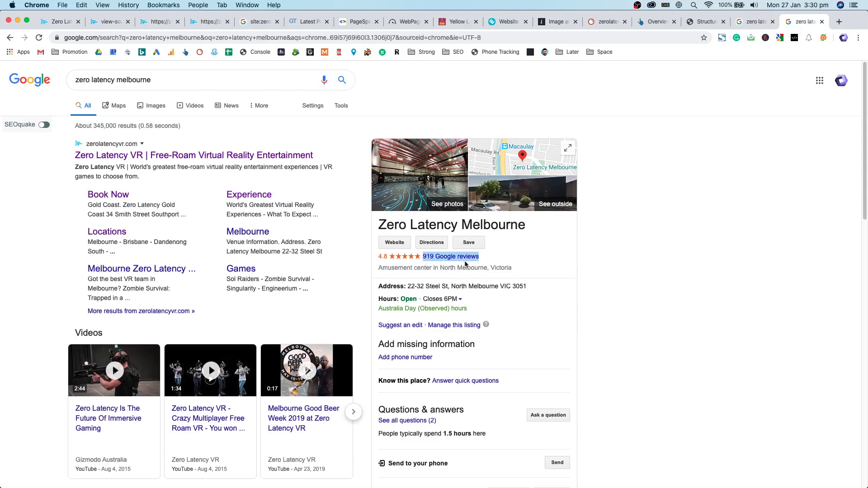
pyautogui.click(748, 24)
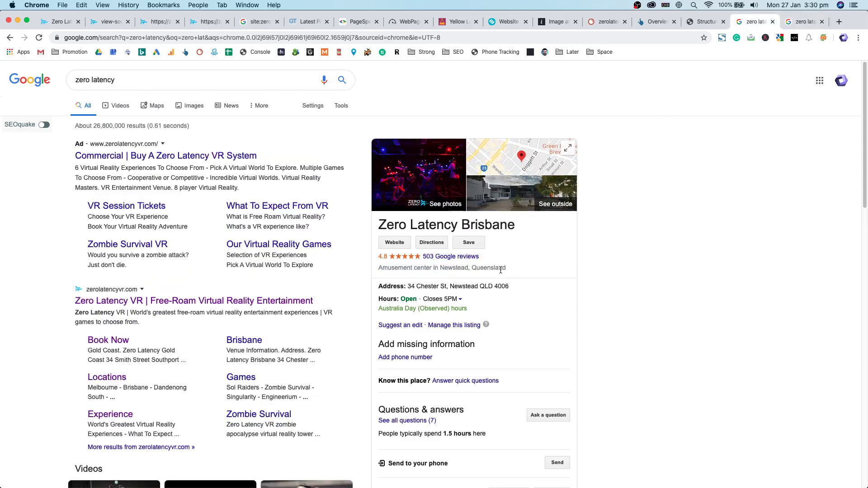
pyautogui.click(804, 24)
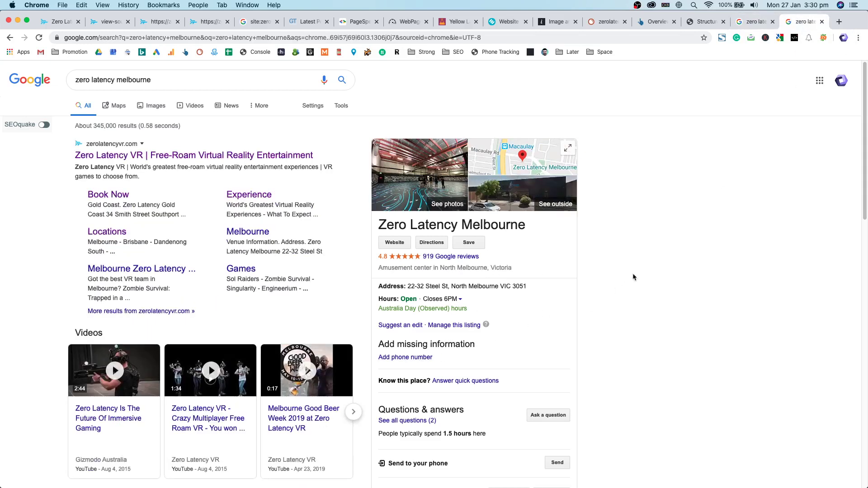
pyautogui.click(736, 27)
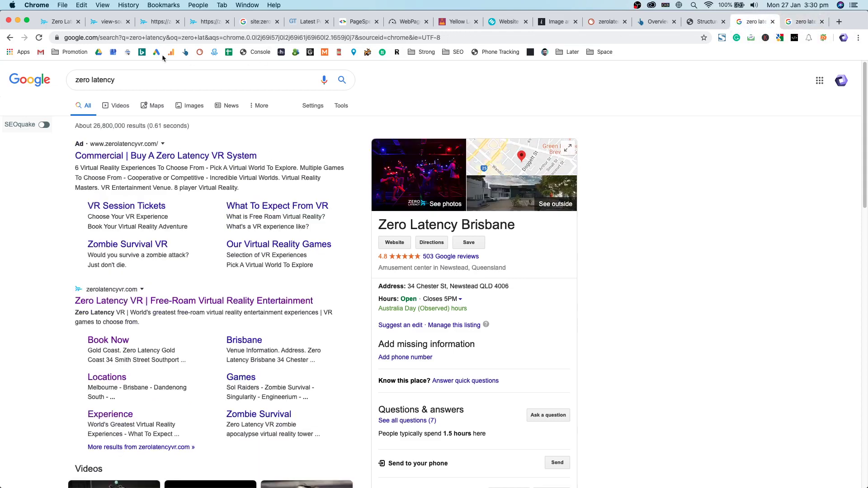
# Return to the Experience page and review it from the WIRED testimonial down to the "Step Into VR" section.
pyautogui.click(59, 21)
pyautogui.scroll(-4, 413, 279)
pyautogui.scroll(-15, 413, 279)
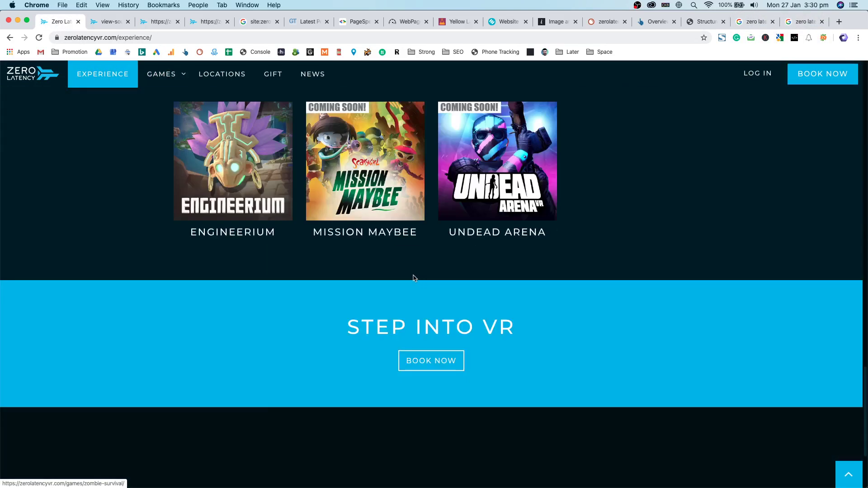
pyautogui.scroll(18, 415, 278)
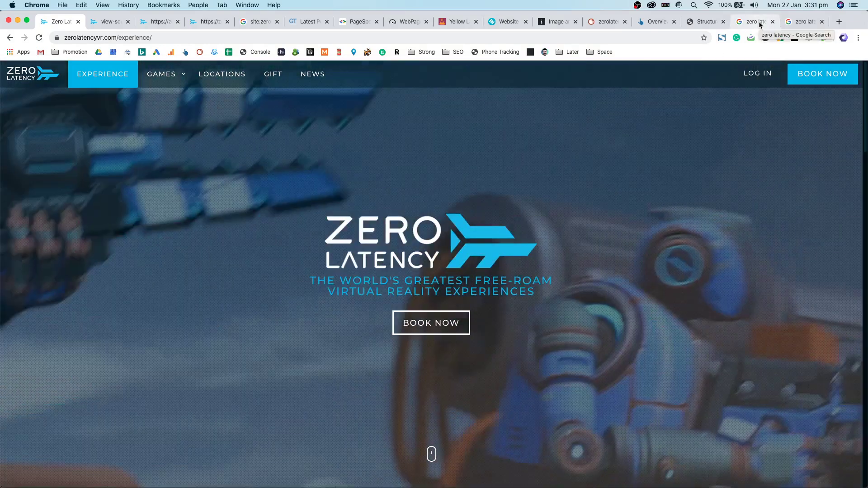
# Open the company's Facebook page from the Experience page footer in a new tab and move that tab out of the browser window.
pyautogui.scroll(-15, 401, 288)
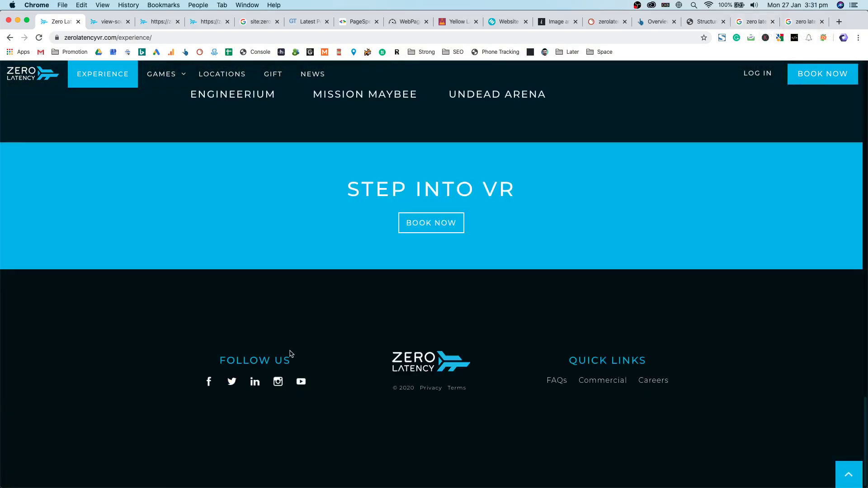
pyautogui.keyDown('super'); pyautogui.click(209, 382); pyautogui.keyUp('super')
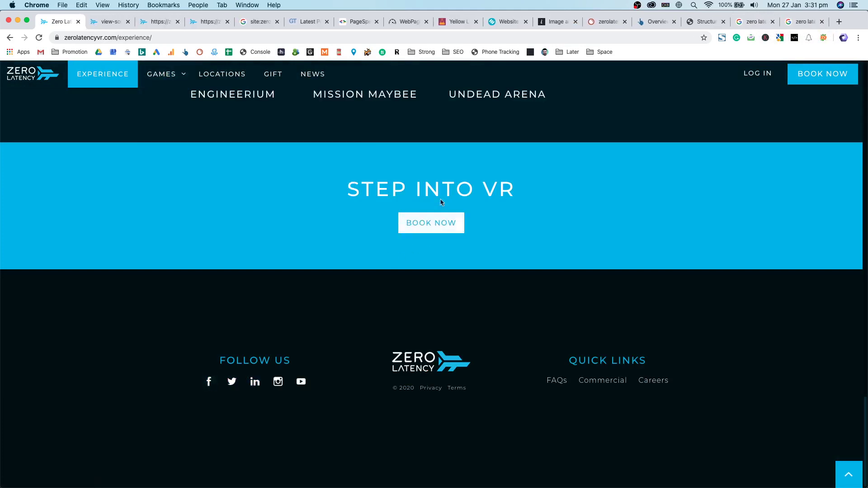
pyautogui.scroll(3, 465, 213)
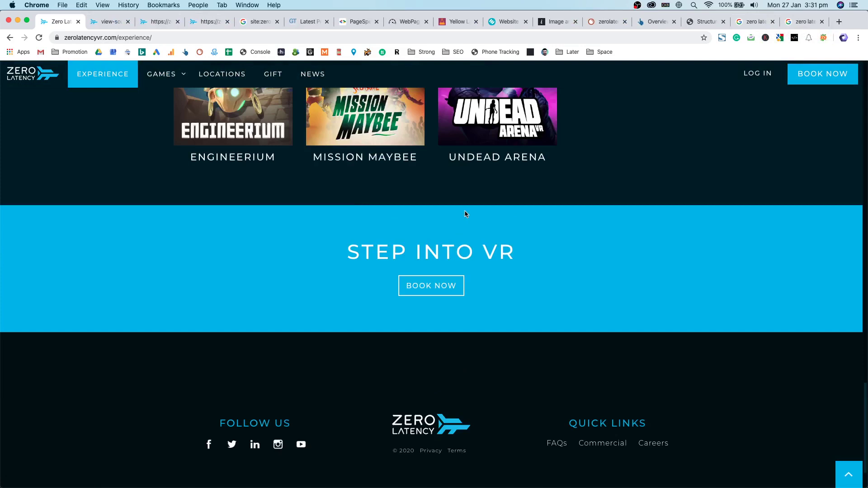
pyautogui.scroll(1, 304, 424)
pyautogui.scroll(1, 307, 421)
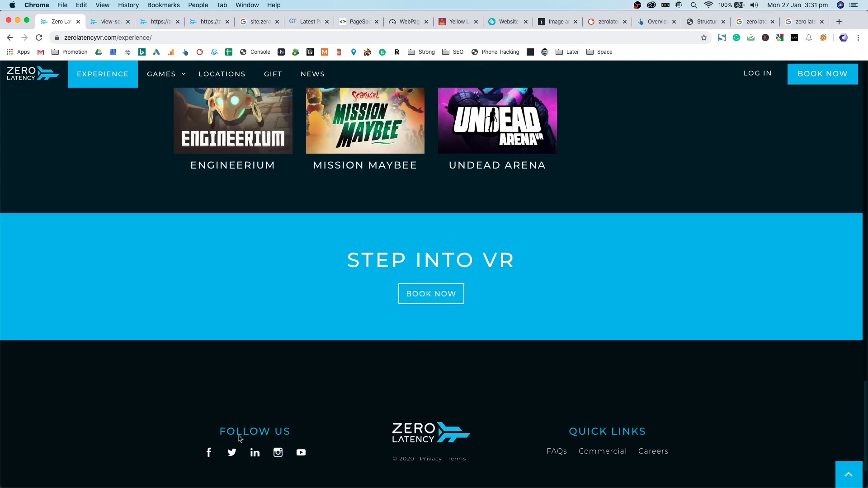
pyautogui.keyDown('super'); pyautogui.click(209, 453); pyautogui.keyUp('super')
pyautogui.moveTo(109, 25); pyautogui.dragTo(867, 136)
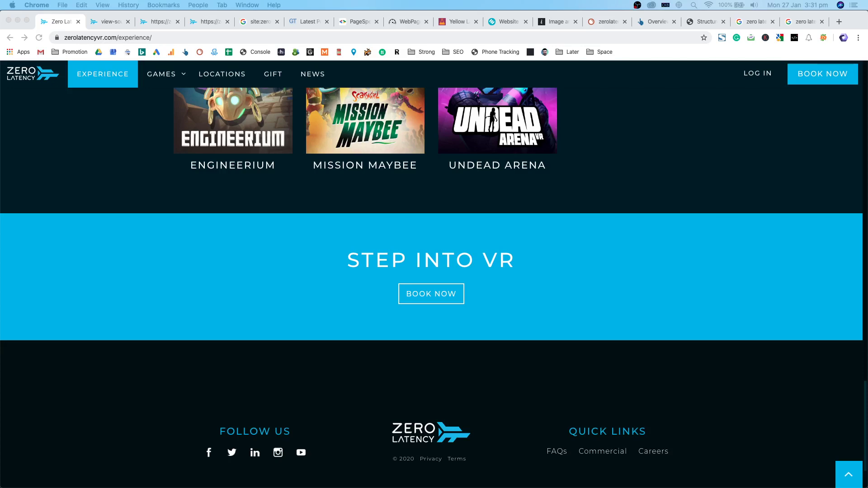
# Return to the Experience page and look it over from the footer back to the hero section.
pyautogui.click(698, 285)
pyautogui.scroll(-3, 701, 311)
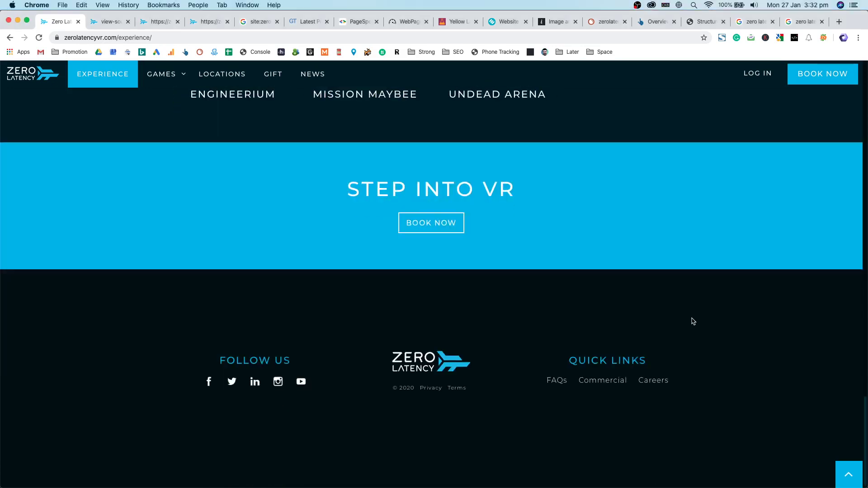
pyautogui.scroll(20, 694, 321)
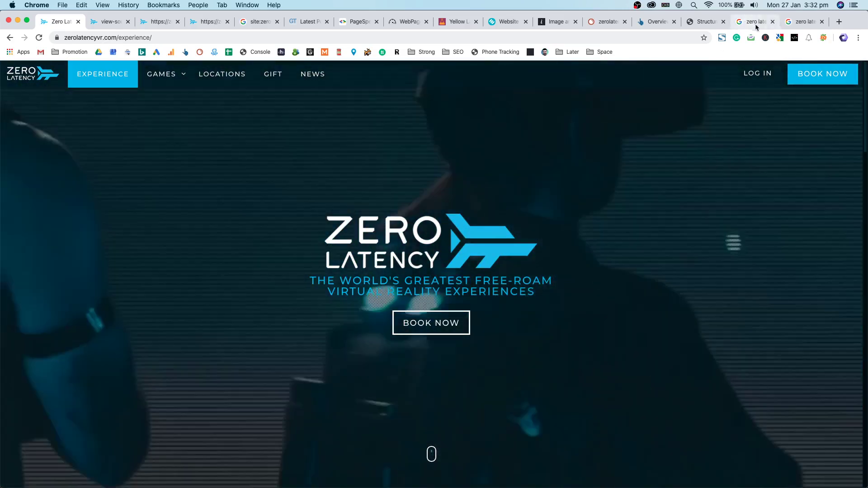
# Close the two Google search result tabs for Zero Latency and return to the Experience page.
pyautogui.click(766, 23)
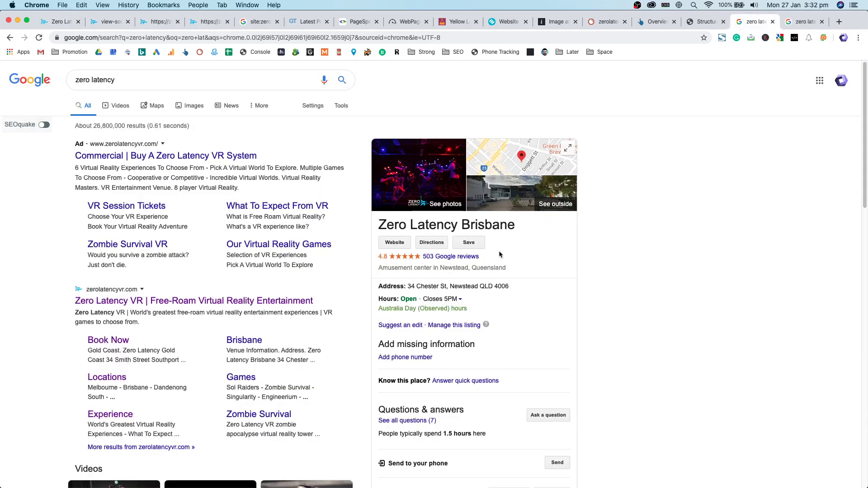
pyautogui.click(806, 23)
pyautogui.press('super+w')
pyautogui.press('super+w')
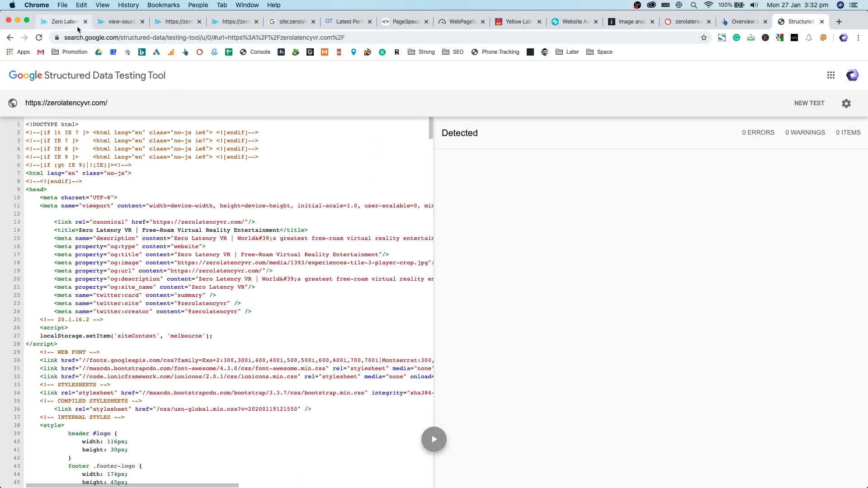
pyautogui.press('super+1')
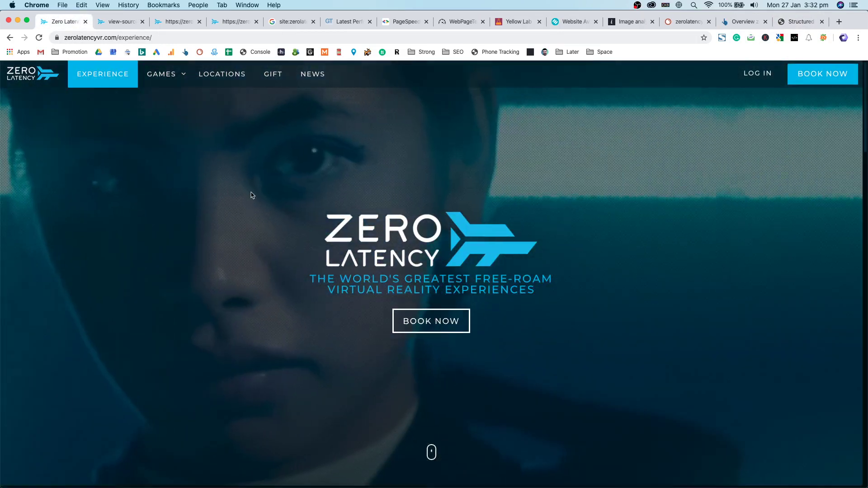
# Look over the Experience page from the hero section down through "The VR Gear" and "Our VR Games".
pyautogui.scroll(-15, 248, 193)
pyautogui.scroll(-15, 353, 223)
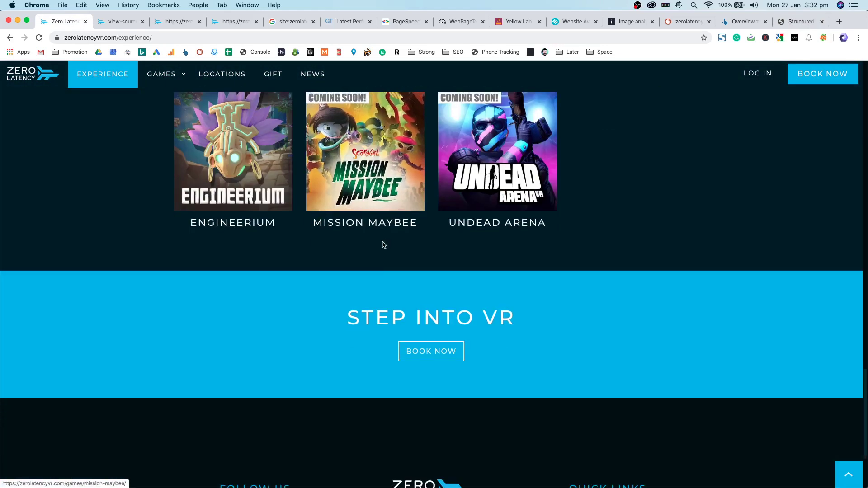
pyautogui.scroll(15, 398, 247)
pyautogui.scroll(-5, 652, 354)
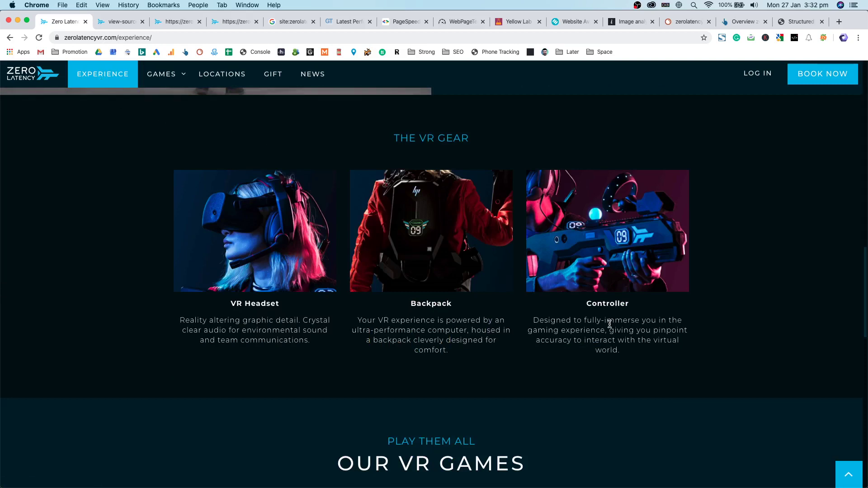
pyautogui.scroll(15, 610, 323)
pyautogui.scroll(-15, 310, 288)
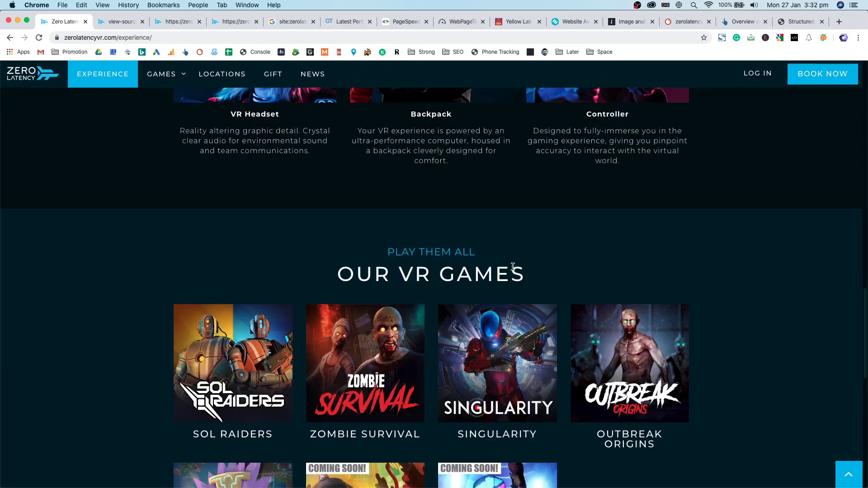
pyautogui.scroll(6, 519, 277)
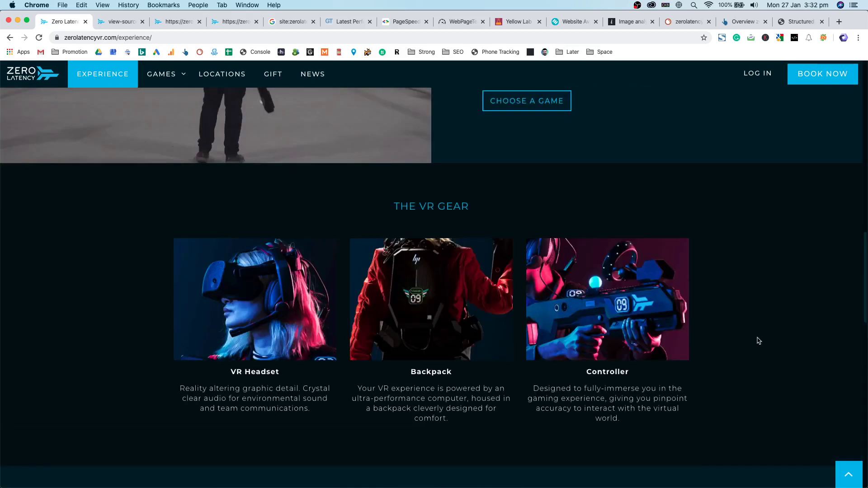
# Highlight the text of "The VR Gear" section and review the page down to "Step Into VR", returning to the hero section.
pyautogui.moveTo(653, 406); pyautogui.dragTo(398, 204)
pyautogui.tripleClick(453, 207)
pyautogui.click(453, 208)
pyautogui.scroll(-4, 469, 214)
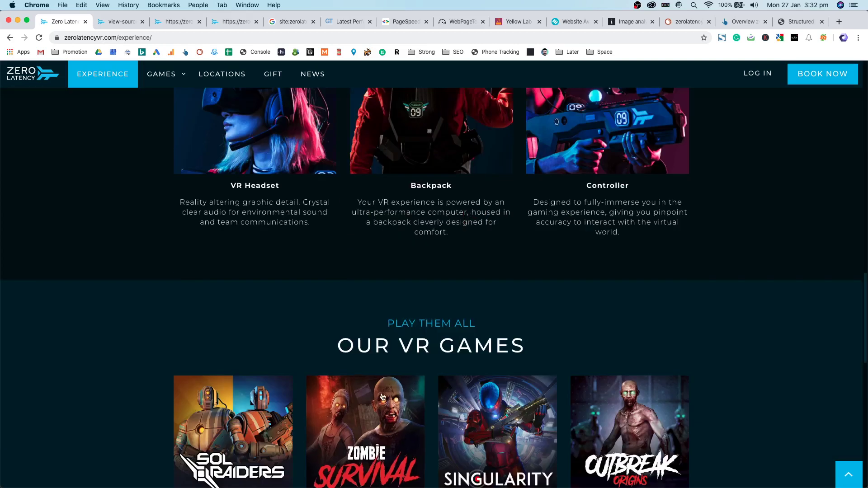
pyautogui.scroll(-4, 438, 357)
pyautogui.scroll(-4, 438, 358)
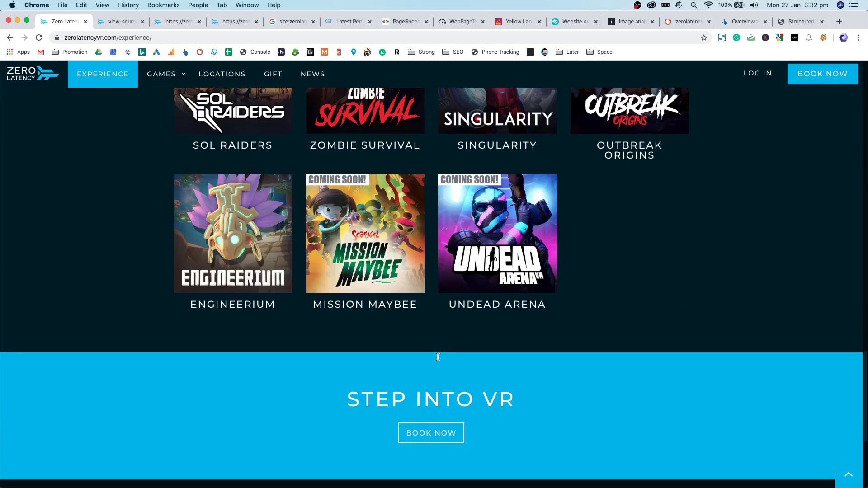
pyautogui.scroll(20, 439, 358)
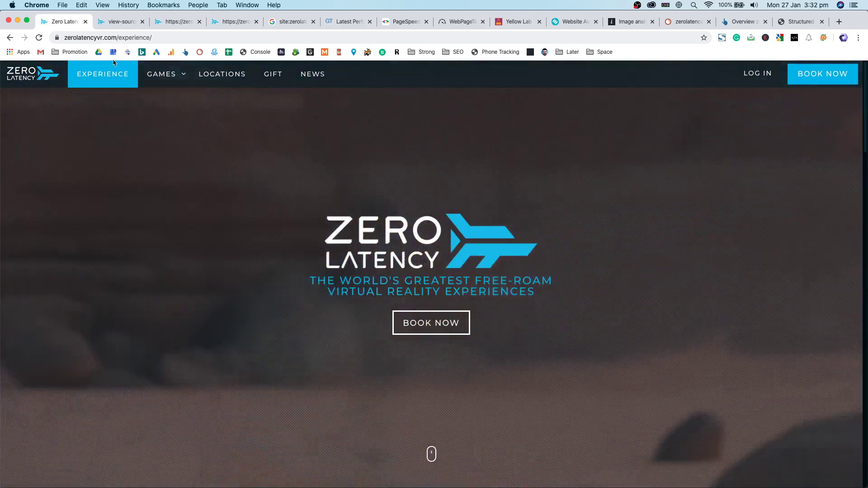
# Open the website's Games page and look over its full list of VR games.
pyautogui.moveTo(168, 76)
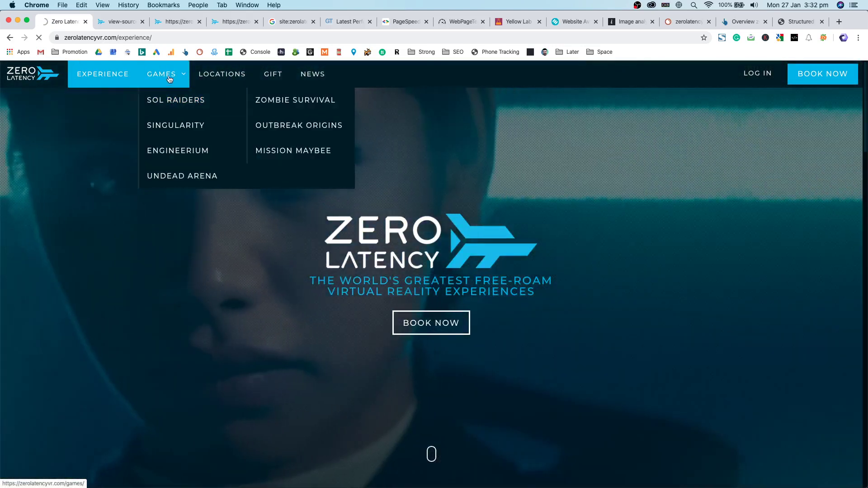
pyautogui.click(171, 77)
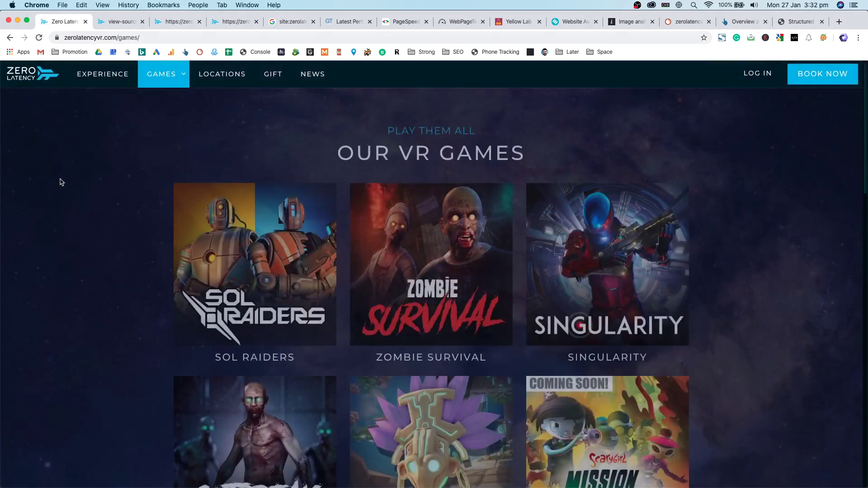
pyautogui.scroll(-10, 61, 181)
pyautogui.scroll(2, 62, 183)
pyautogui.scroll(-5, 62, 180)
pyautogui.scroll(20, 61, 181)
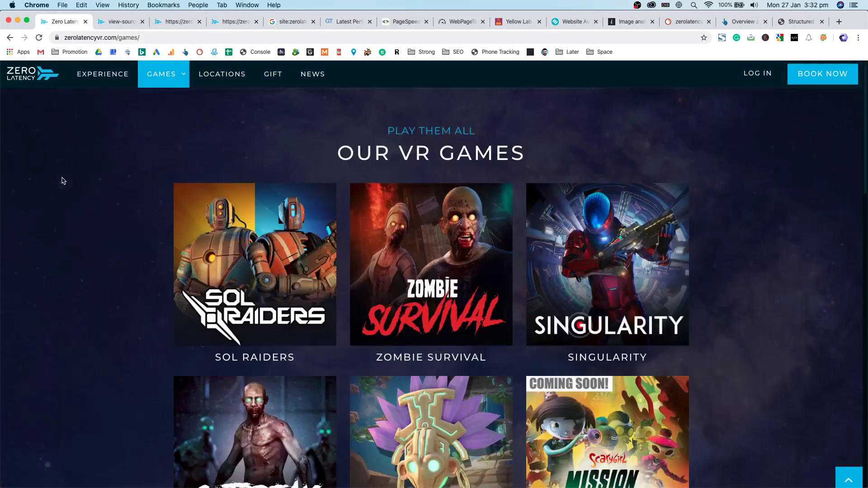
# Open the Sol Raiders game page and examine its hero section.
pyautogui.click(244, 218)
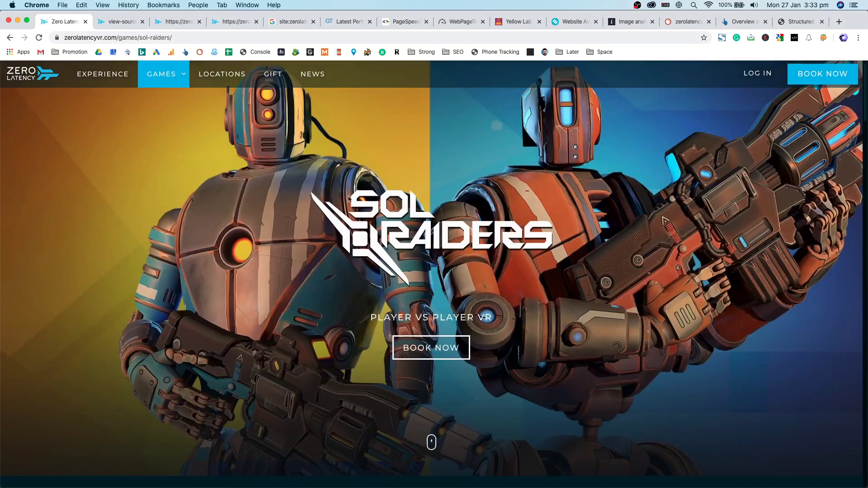
pyautogui.scroll(-2, 429, 231)
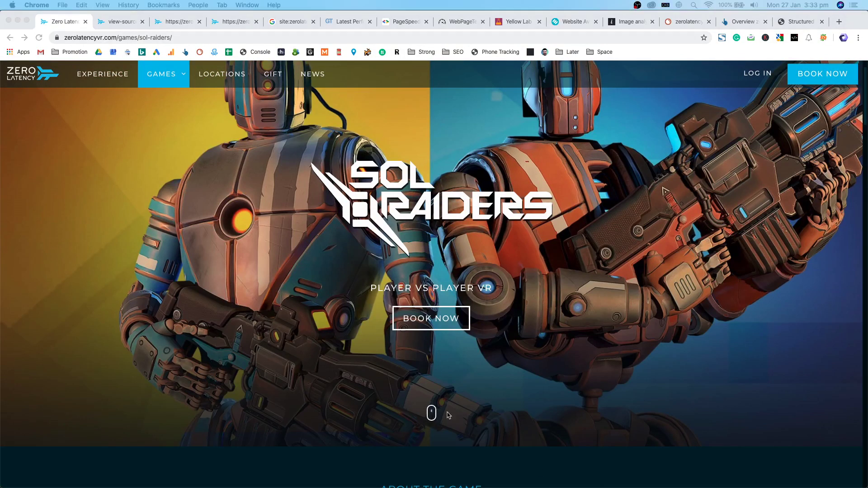
pyautogui.click(546, 215)
pyautogui.scroll(3, 402, 294)
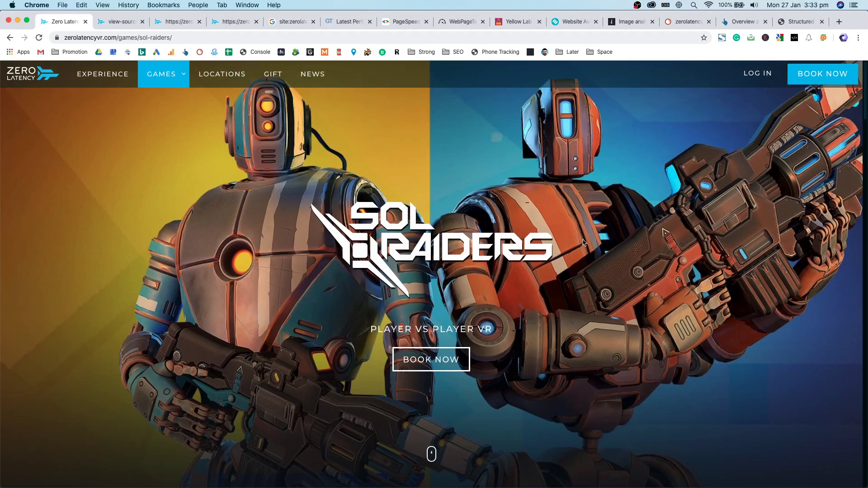
# Review the "About the Game" section on the Sol Raiders page, highlighting its heading and the game details.
pyautogui.scroll(-4, 591, 199)
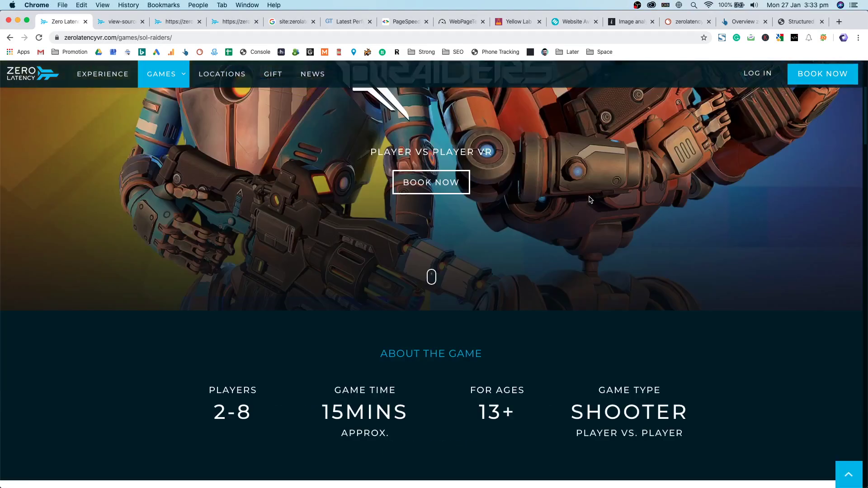
pyautogui.scroll(-2, 586, 210)
pyautogui.moveTo(392, 294); pyautogui.dragTo(477, 315)
pyautogui.click(477, 315)
pyautogui.moveTo(225, 344); pyautogui.dragTo(252, 354)
pyautogui.click(634, 368)
# Examine the Sol Raiders page from the introductory text and trailer through "The Search for Sol" and "Three Unique Worlds" to the testimonials.
pyautogui.scroll(-4, 634, 367)
pyautogui.scroll(-7, 634, 370)
pyautogui.scroll(6, 634, 370)
pyautogui.moveTo(293, 267); pyautogui.dragTo(527, 300)
pyautogui.click(365, 278)
pyautogui.scroll(-1, 365, 278)
pyautogui.scroll(-10, 590, 294)
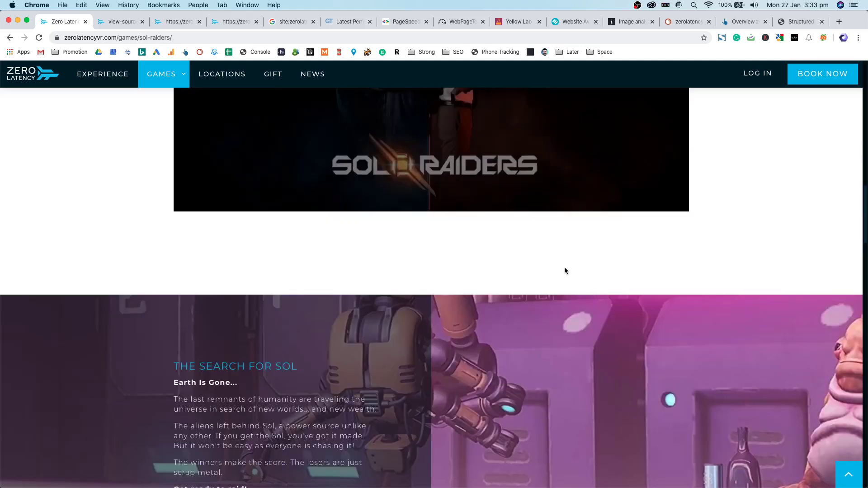
pyautogui.scroll(-4, 564, 272)
pyautogui.scroll(-11, 218, 211)
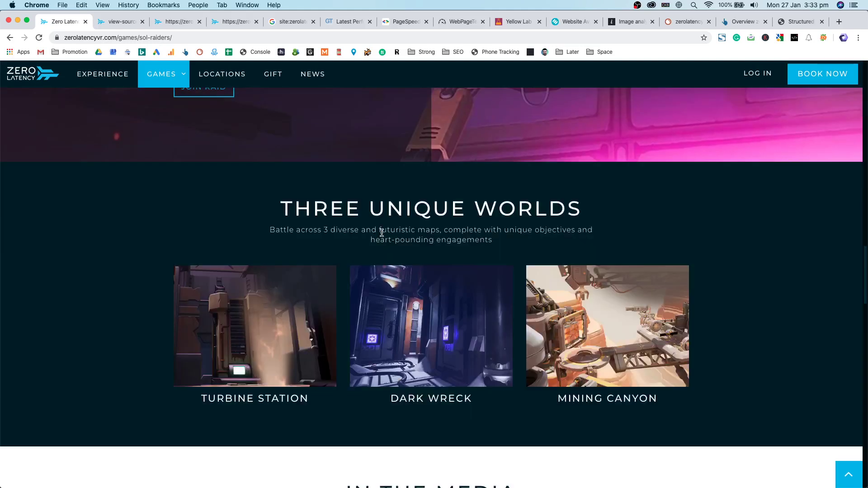
pyautogui.scroll(-7, 416, 260)
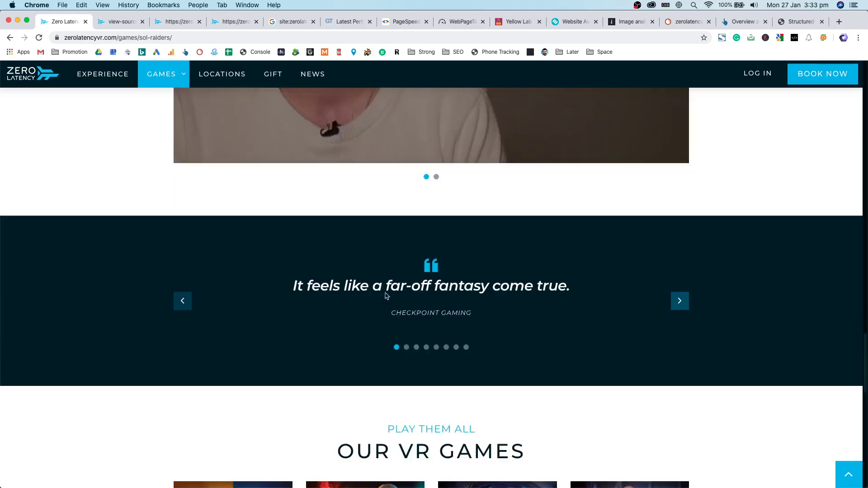
# Look over the "In the Media" video carousel and the testimonial section beneath it.
pyautogui.scroll(4, 633, 239)
pyautogui.scroll(4, 683, 221)
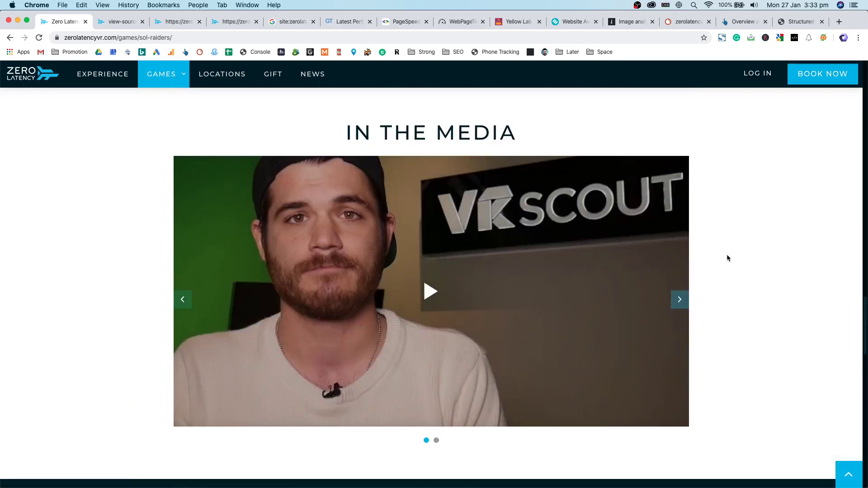
pyautogui.scroll(-15, 716, 294)
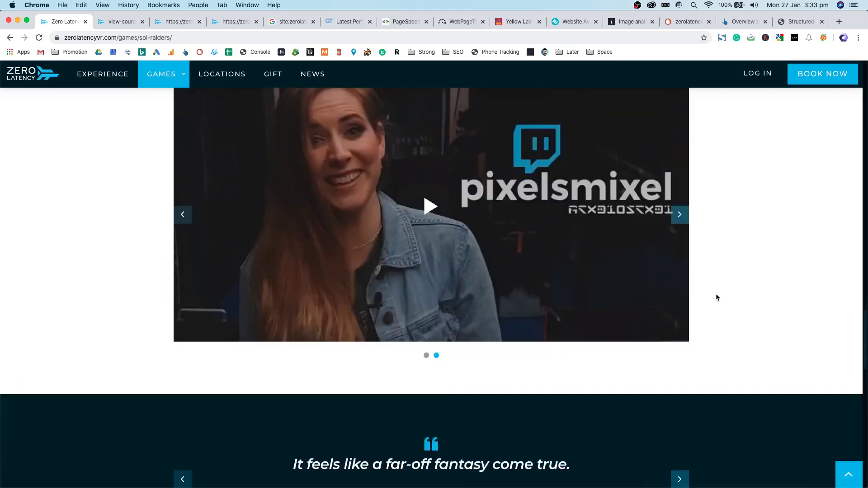
pyautogui.scroll(10, 719, 295)
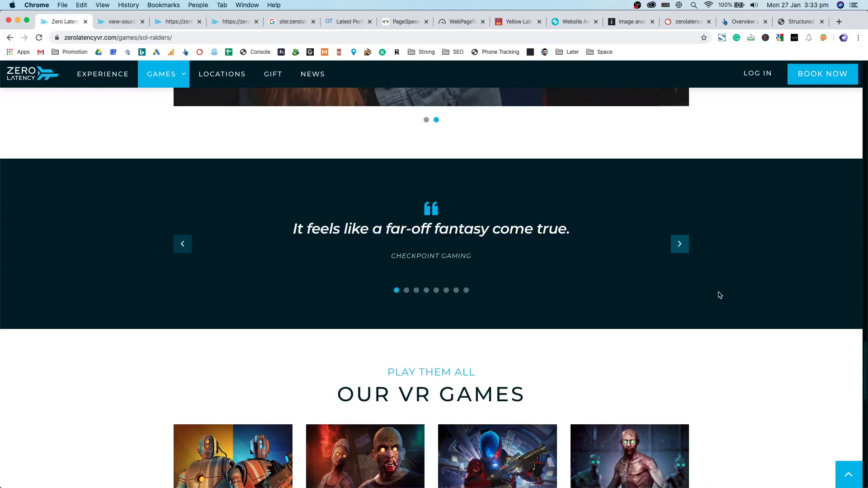
# Advance the press testimonial carousel to the UploadVR quote, highlight the testimonial text and look over the games list below.
pyautogui.click(679, 245)
pyautogui.click(682, 250)
pyautogui.click(682, 251)
pyautogui.moveTo(430, 260); pyautogui.dragTo(208, 266)
pyautogui.scroll(-14, 474, 264)
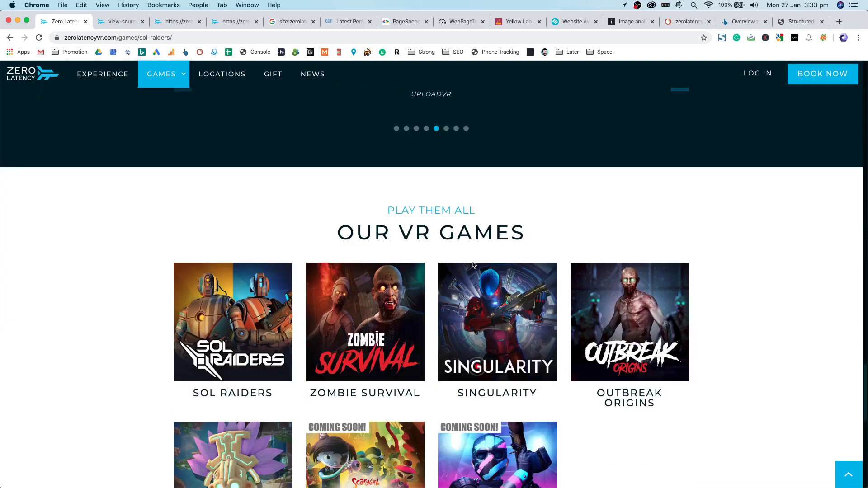
pyautogui.scroll(12, 473, 265)
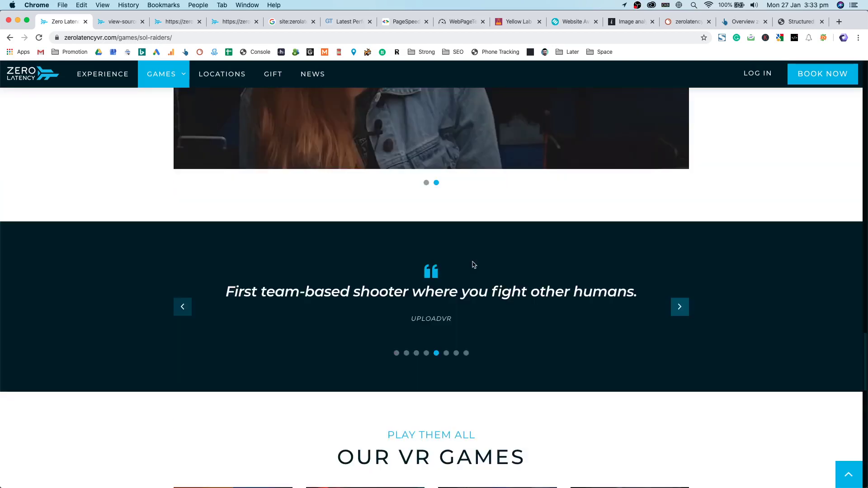
pyautogui.scroll(10, 289, 221)
# Open the Locations page and look through the list of venue countries, keeping Australia selected.
pyautogui.click(222, 74)
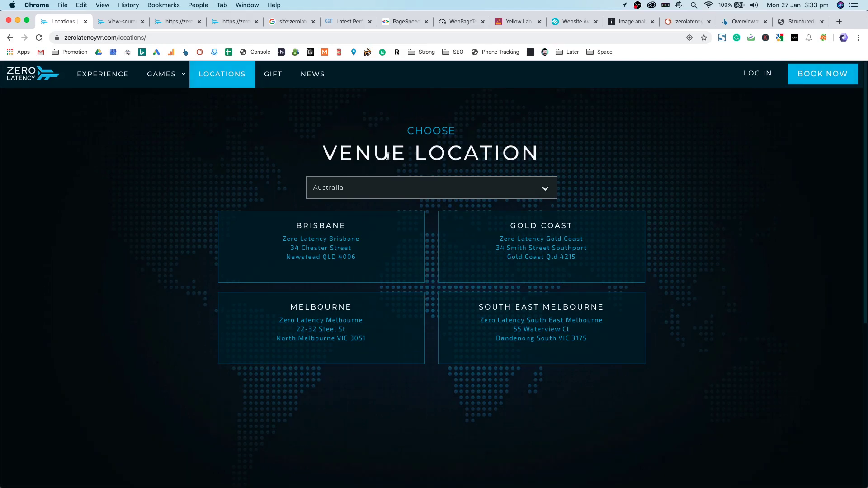
pyautogui.click(403, 187)
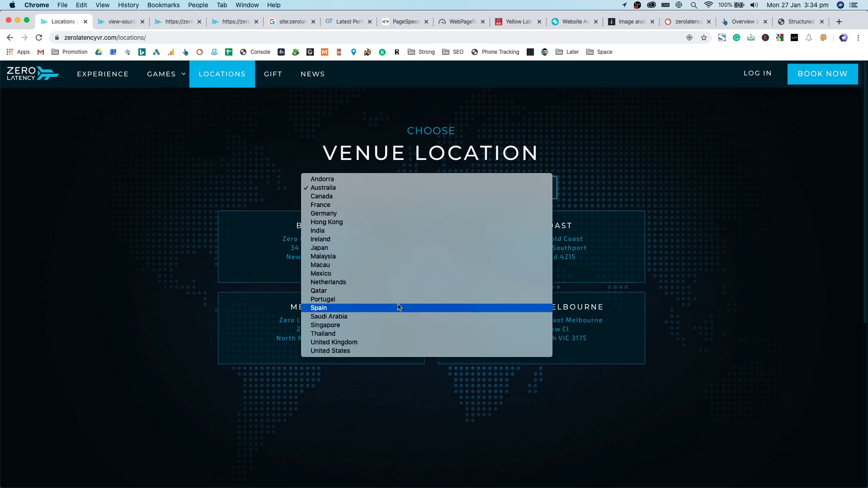
pyautogui.click(771, 195)
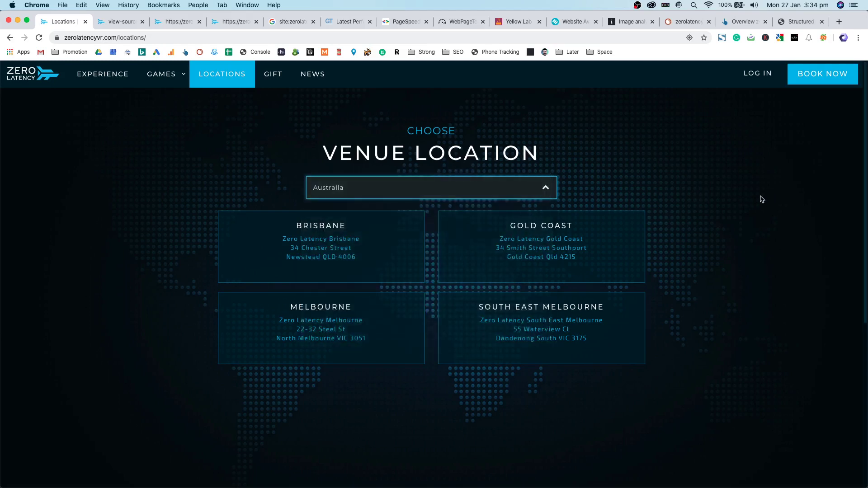
# Set the venue country to United States and look over the listed venues.
pyautogui.click(557, 188)
pyautogui.click(476, 352)
pyautogui.scroll(-1, 748, 280)
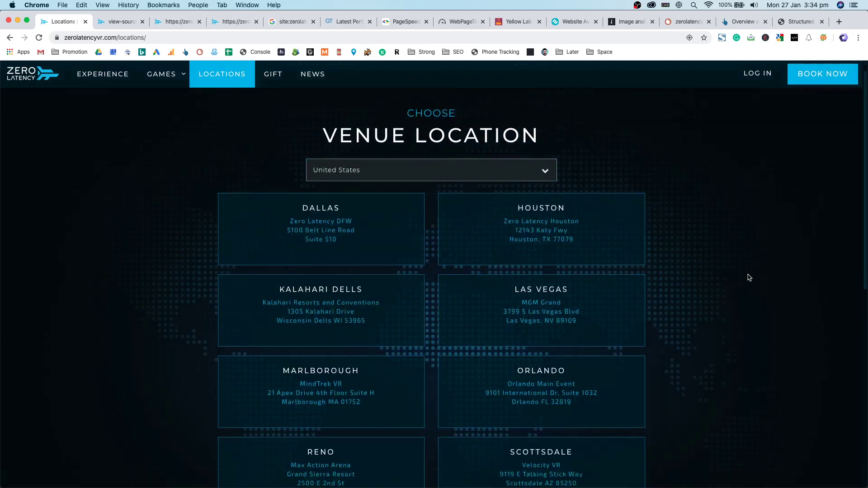
pyautogui.scroll(-8, 748, 278)
pyautogui.scroll(6, 744, 279)
pyautogui.scroll(2, 741, 272)
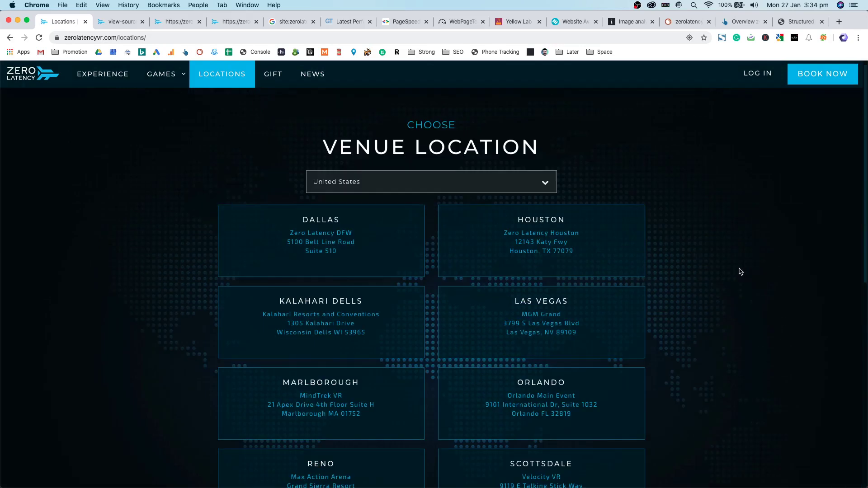
# Switch the venue country back to Australia and look over the Australian venues.
pyautogui.click(536, 182)
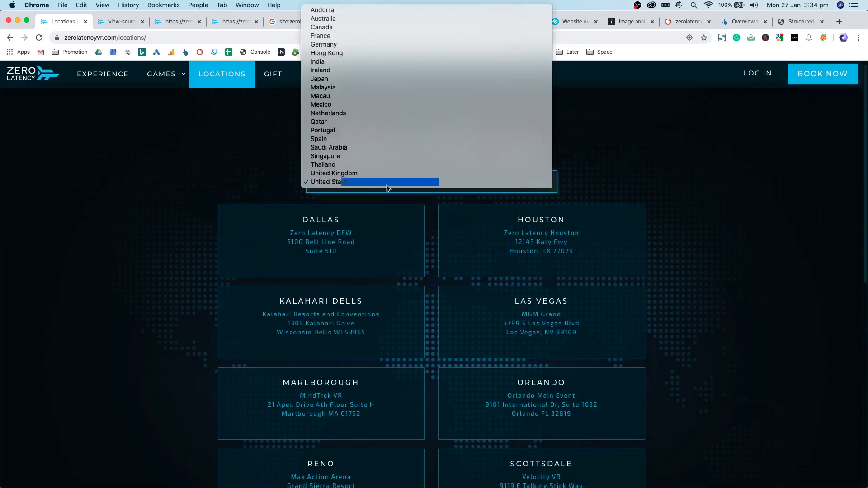
pyautogui.click(354, 19)
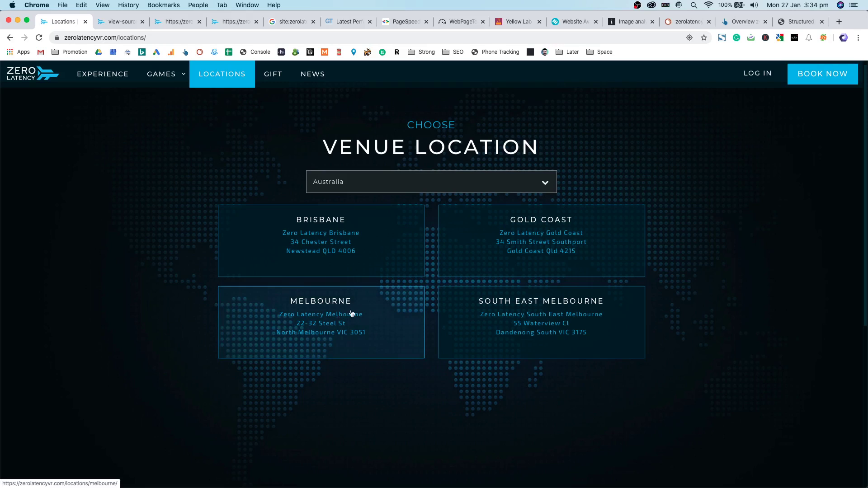
pyautogui.scroll(1, 358, 306)
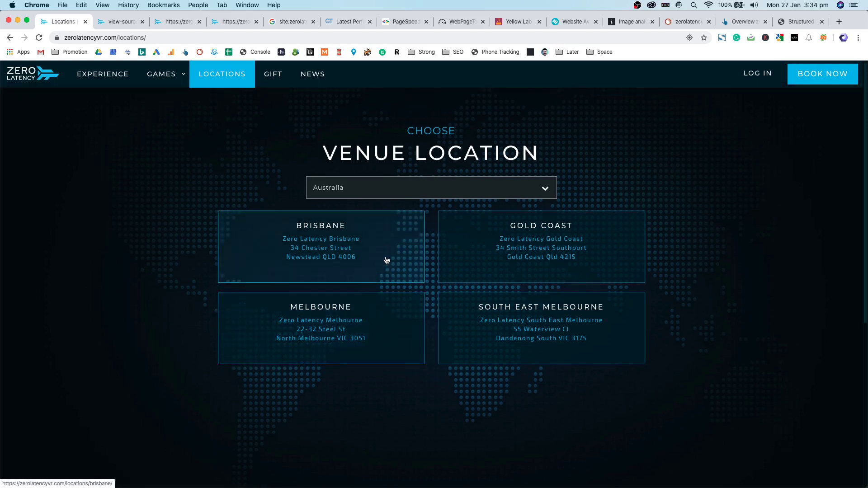
# Open the Brisbane venue page, view its header and venue details, and return to the Locations page.
pyautogui.click(316, 254)
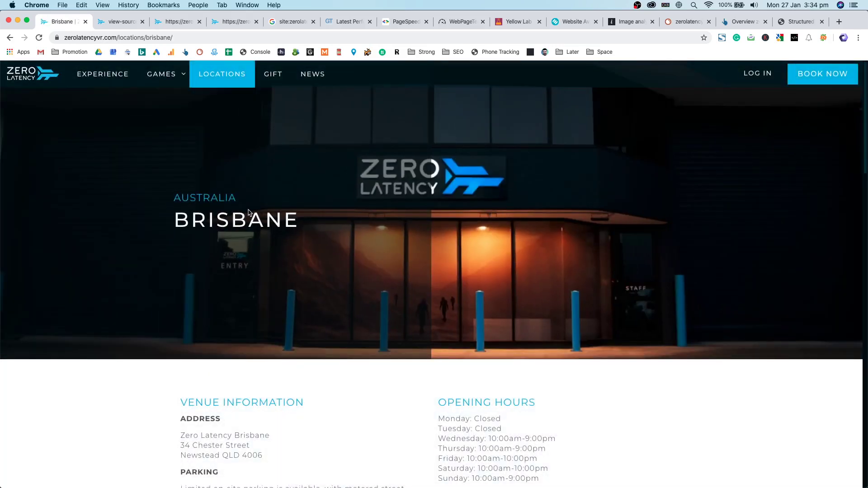
pyautogui.press('super+bracketleft')
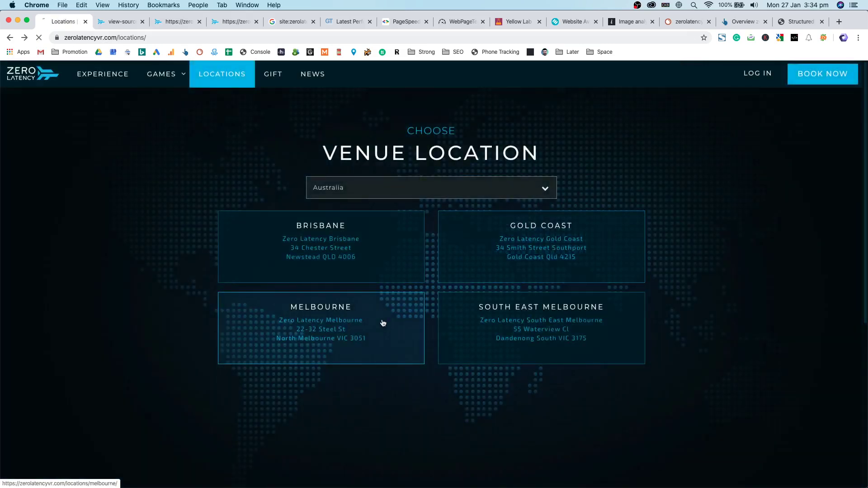
# Open the Melbourne venue page, view its header and venue details, and return to the Locations page.
pyautogui.click(385, 322)
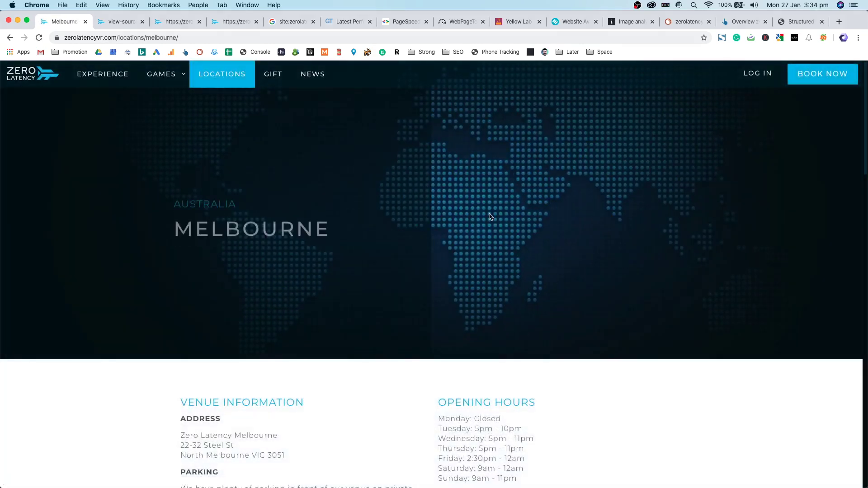
pyautogui.scroll(-2, 490, 221)
pyautogui.scroll(2, 492, 223)
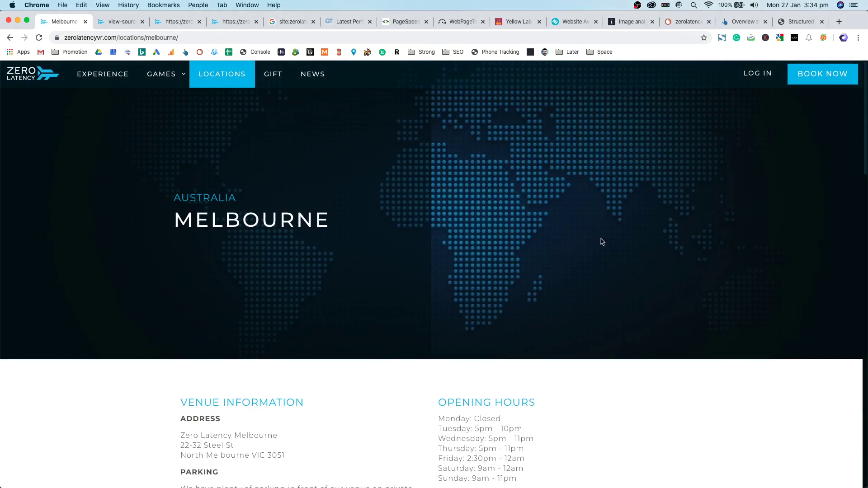
pyautogui.scroll(-4, 339, 253)
pyautogui.scroll(4, 444, 280)
pyautogui.press('super+bracketleft')
# Open the South East Melbourne venue page, view its header, and return to the Locations page.
pyautogui.click(526, 341)
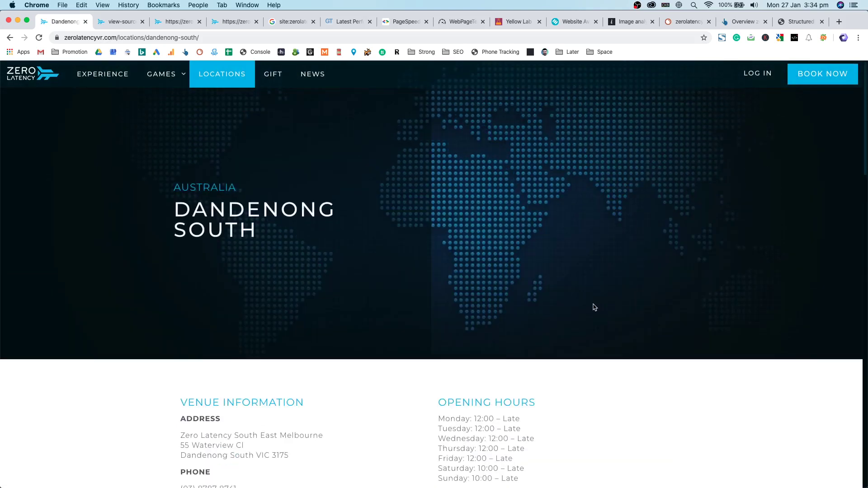
pyautogui.scroll(-3, 593, 306)
pyautogui.press('super+bracketleft')
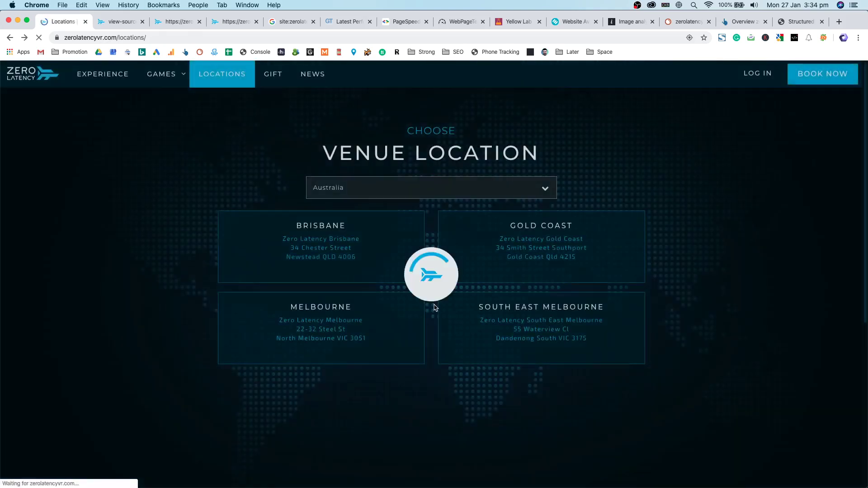
# Open the Brisbane venue page again and examine its opening hours, address, parking and email details.
pyautogui.click(386, 267)
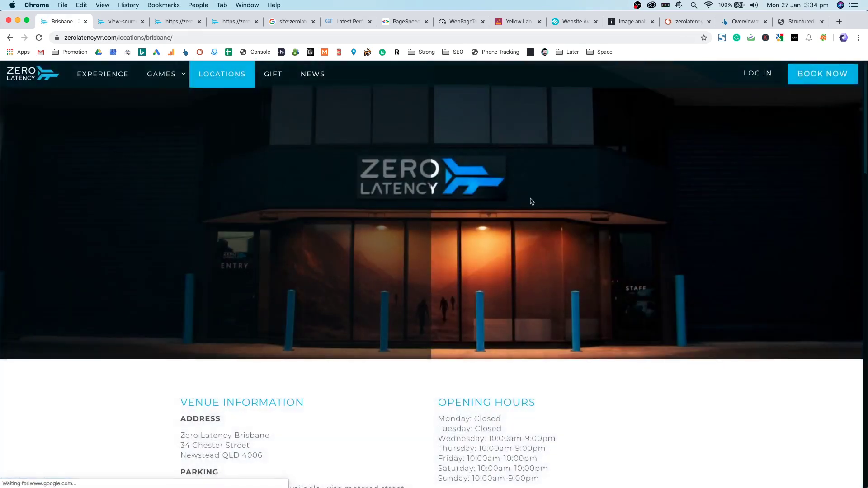
pyautogui.scroll(-5, 414, 324)
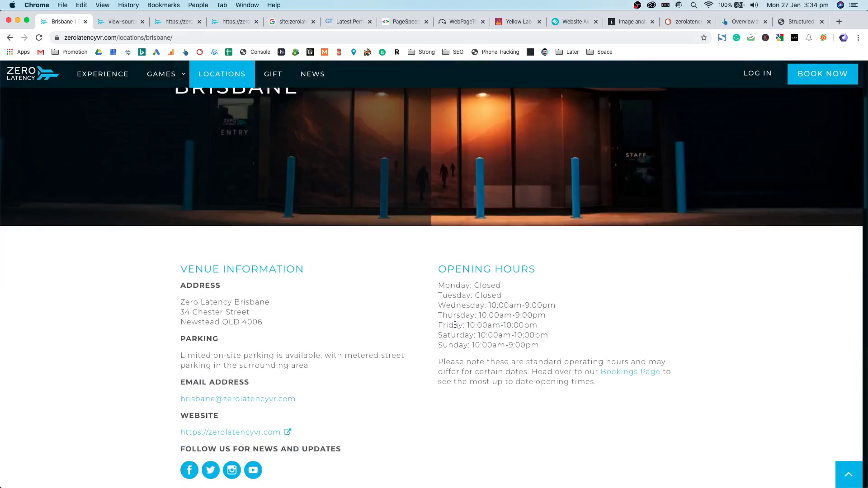
pyautogui.moveTo(475, 303); pyautogui.dragTo(540, 346)
pyautogui.moveTo(210, 286); pyautogui.dragTo(239, 323)
pyautogui.moveTo(185, 339); pyautogui.dragTo(356, 408)
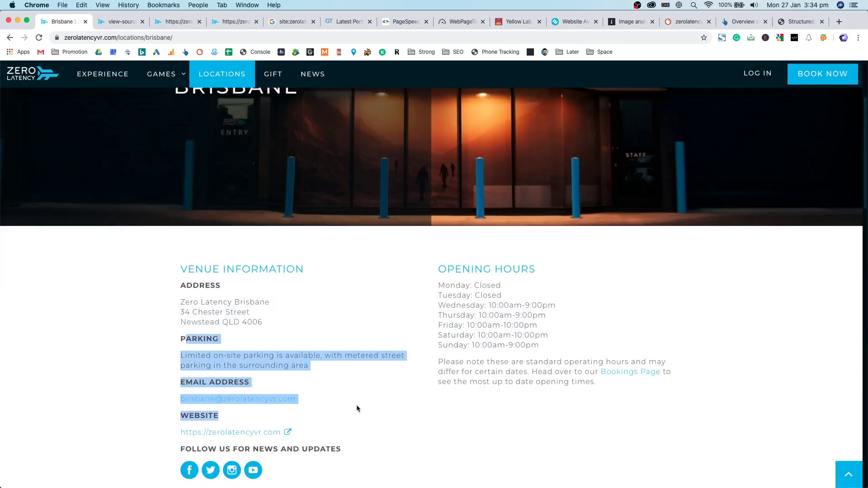
pyautogui.click(389, 454)
pyautogui.scroll(-3, 349, 438)
pyautogui.doubleClick(209, 342)
pyautogui.click(536, 307)
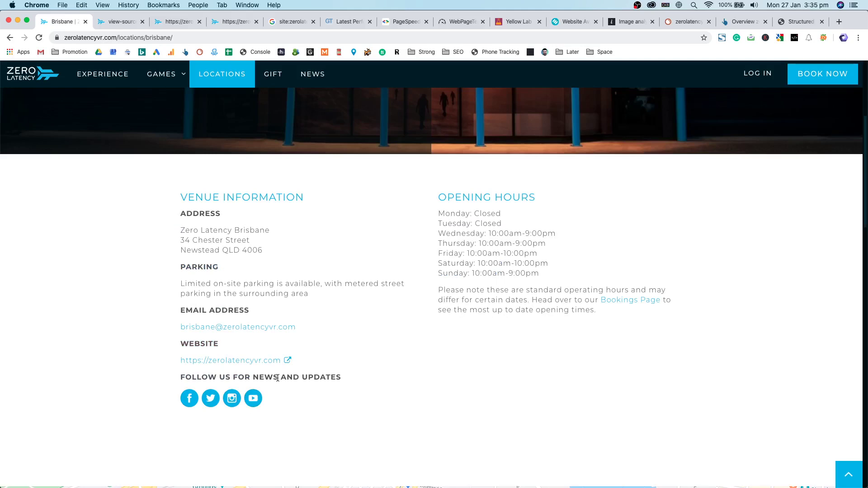
# Look over the rest of the Brisbane page, from the embedded map to the footer, and return to the venue details.
pyautogui.scroll(-5, 278, 378)
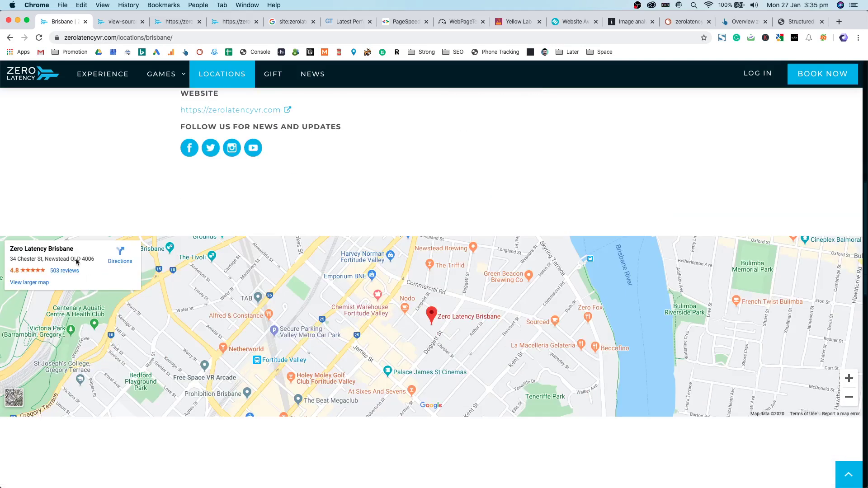
pyautogui.scroll(-10, 77, 261)
pyautogui.scroll(3, 206, 339)
pyautogui.scroll(-5, 207, 338)
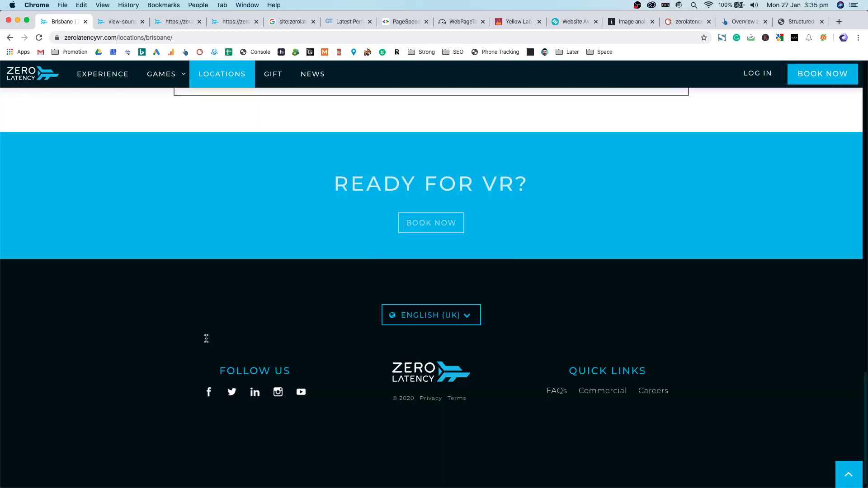
pyautogui.scroll(15, 591, 440)
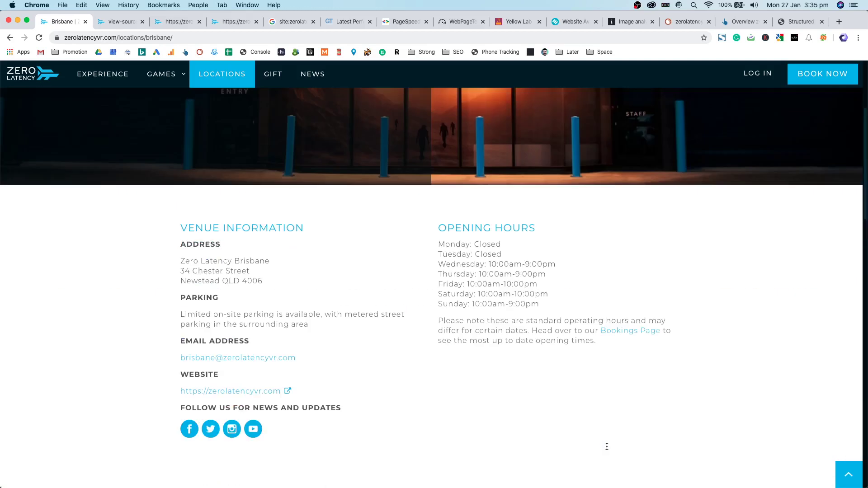
pyautogui.scroll(-6, 607, 447)
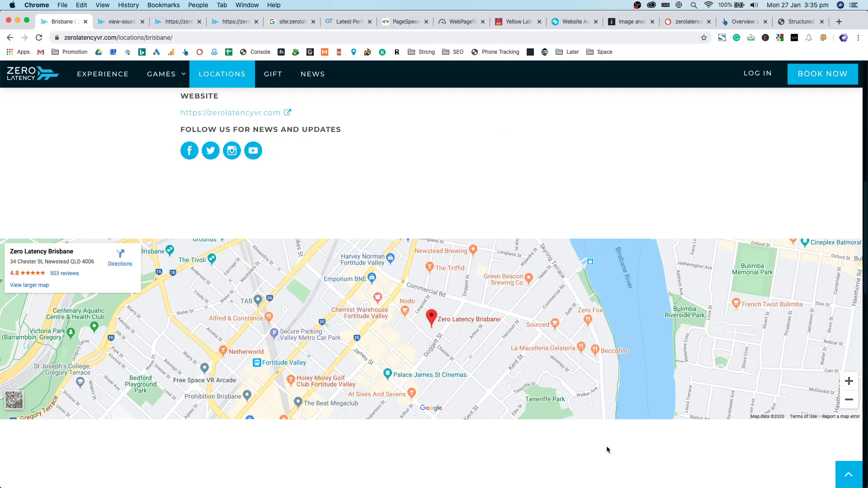
pyautogui.scroll(8, 606, 446)
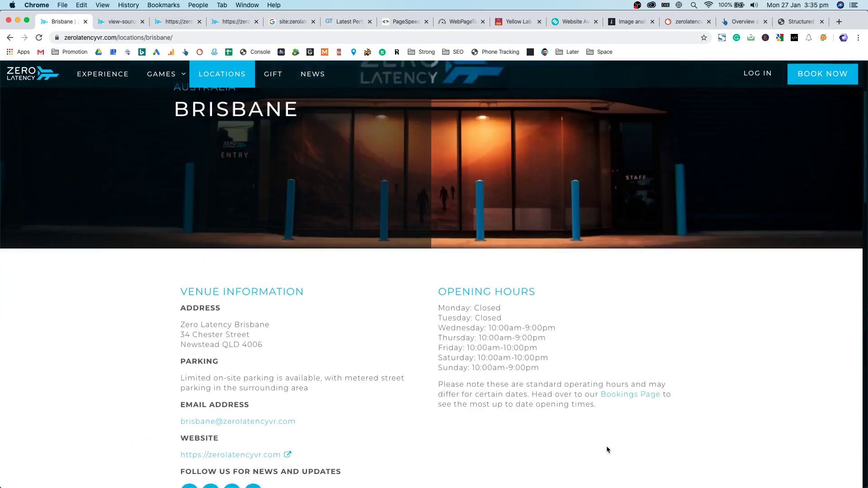
# Highlight and review the note about standard operating hours beneath Brisbane's opening hours.
pyautogui.moveTo(603, 405); pyautogui.dragTo(439, 387)
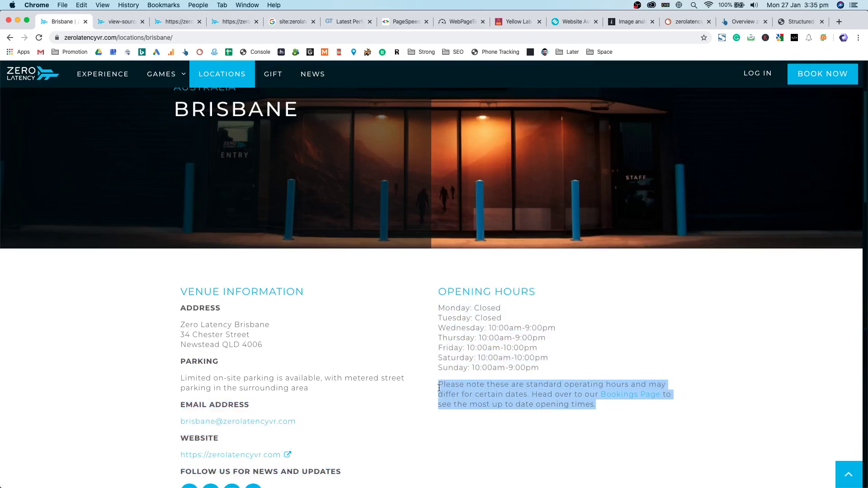
pyautogui.click(440, 388)
pyautogui.scroll(3, 439, 388)
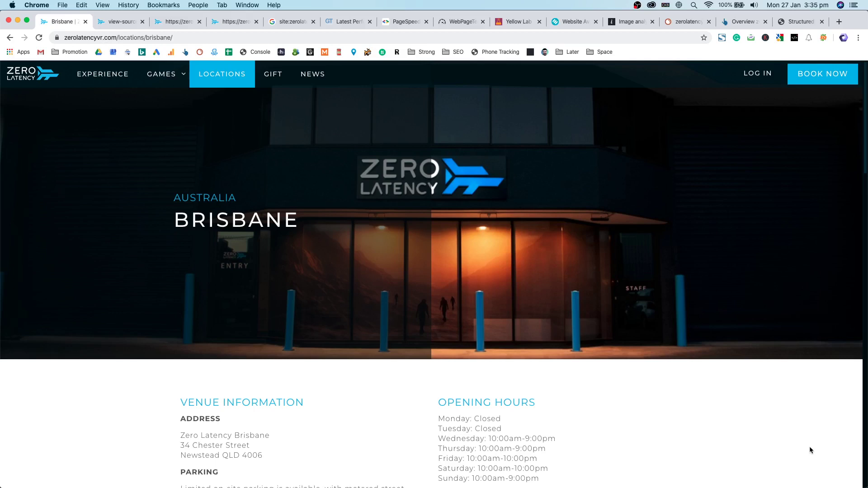
# Examine the Brisbane venue's email address, website and social media links, and return to the page header.
pyautogui.scroll(-6, 544, 367)
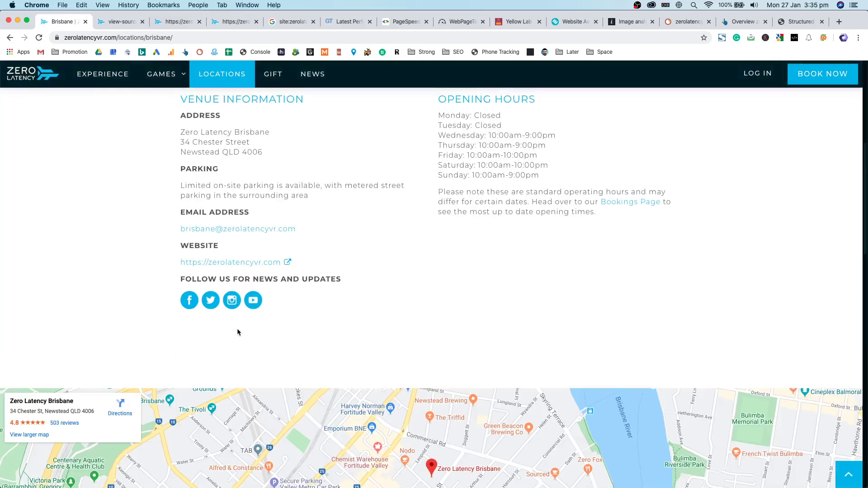
pyautogui.scroll(1, 313, 282)
pyautogui.moveTo(313, 282); pyautogui.dragTo(176, 280)
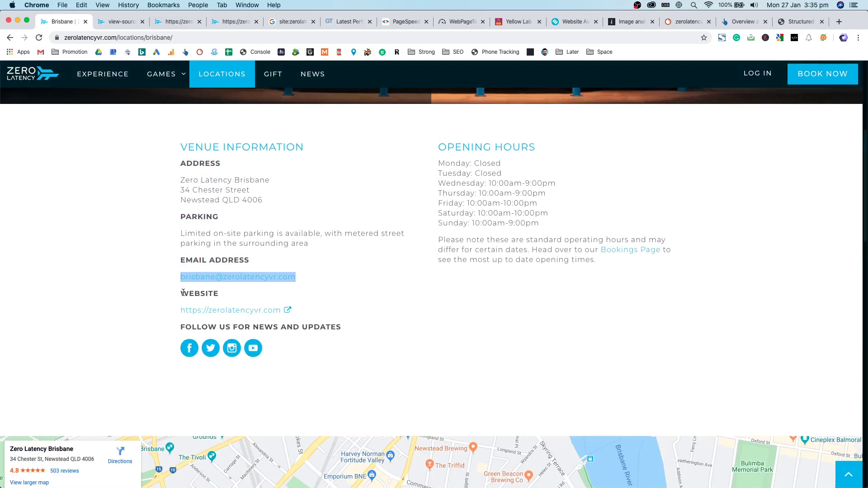
pyautogui.click(202, 295)
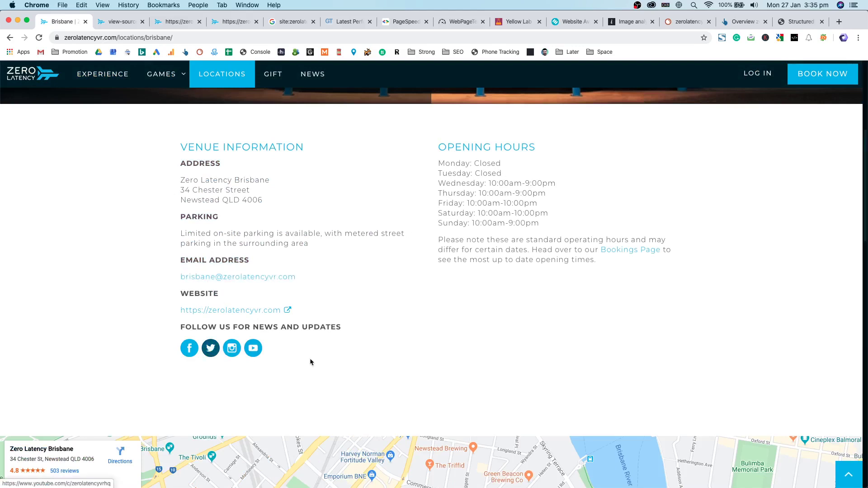
pyautogui.scroll(3, 441, 377)
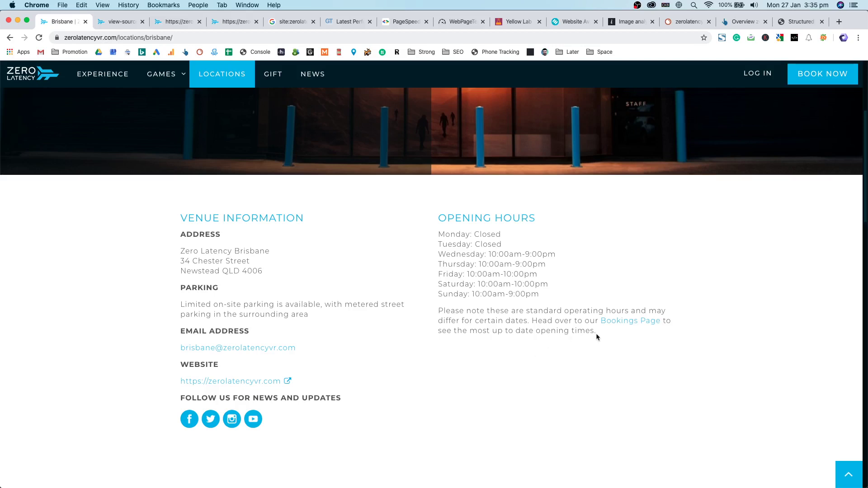
pyautogui.scroll(4, 552, 331)
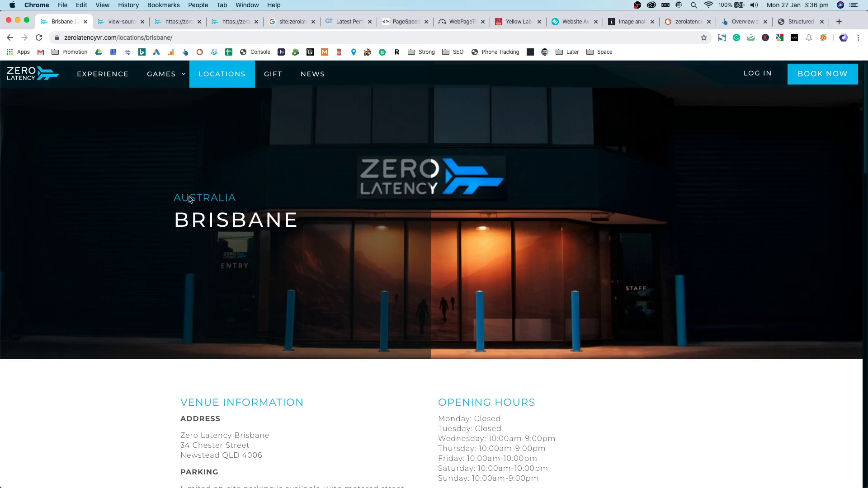
# Open the FAQs link from the Brisbane page footer in a new tab and switch to it.
pyautogui.scroll(-2, 189, 199)
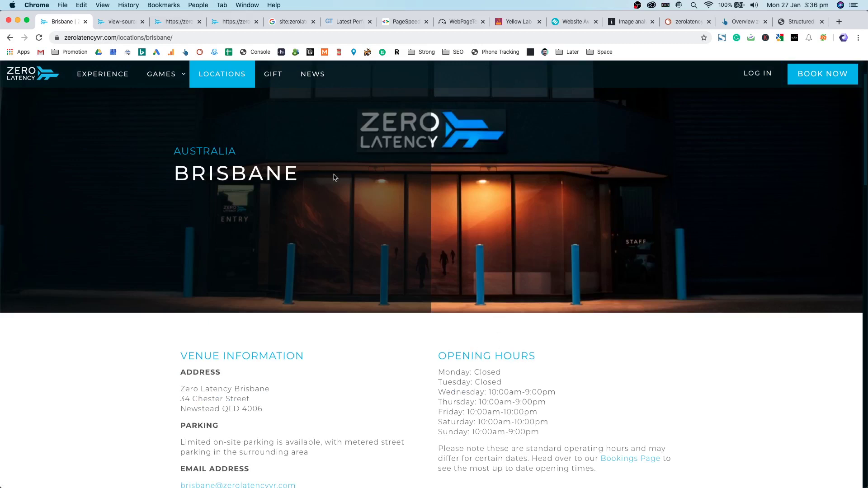
pyautogui.scroll(-7, 596, 158)
pyautogui.scroll(-10, 593, 159)
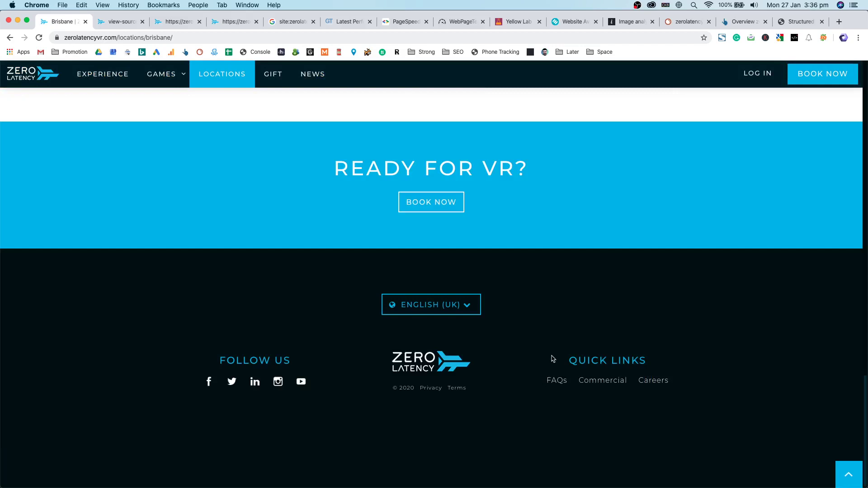
pyautogui.keyDown('super'); pyautogui.click(555, 381); pyautogui.keyUp('super')
pyautogui.scroll(20, 470, 323)
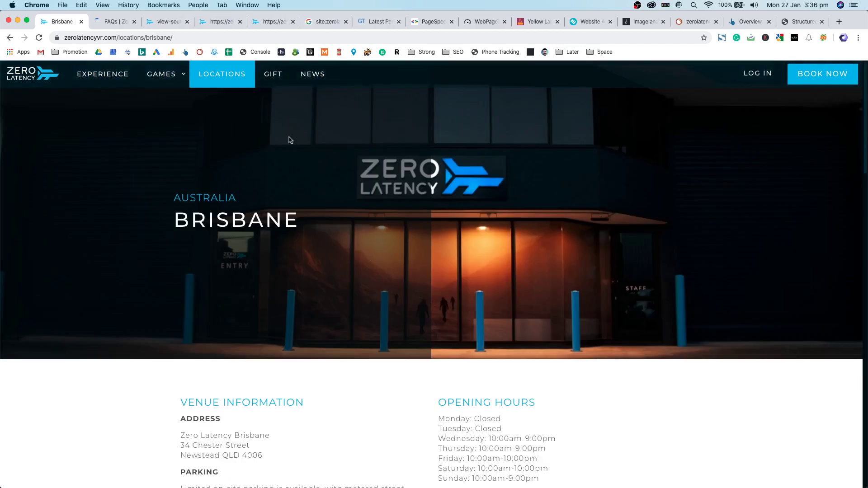
pyautogui.click(112, 22)
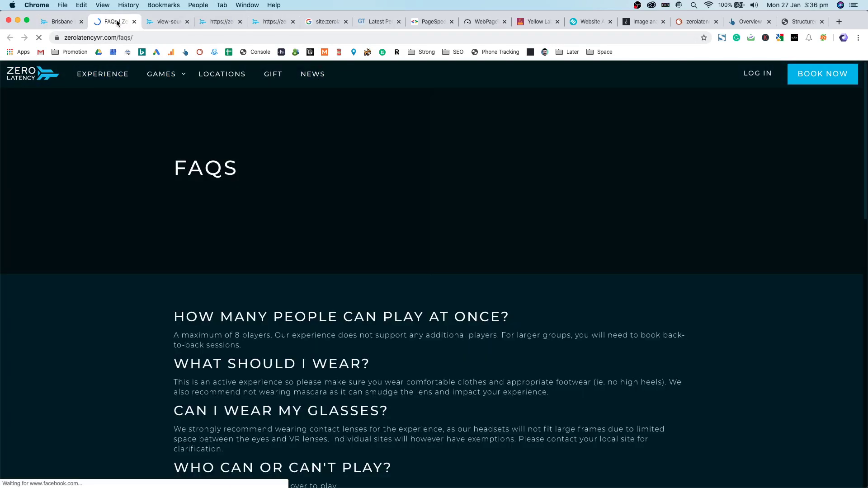
# Read through the FAQs page, examining how the questions and answers are laid out.
pyautogui.scroll(-5, 320, 249)
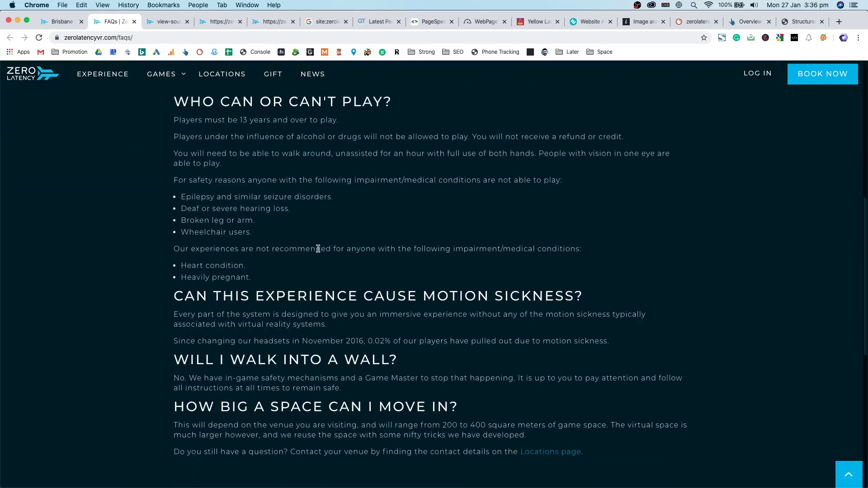
pyautogui.scroll(1, 320, 248)
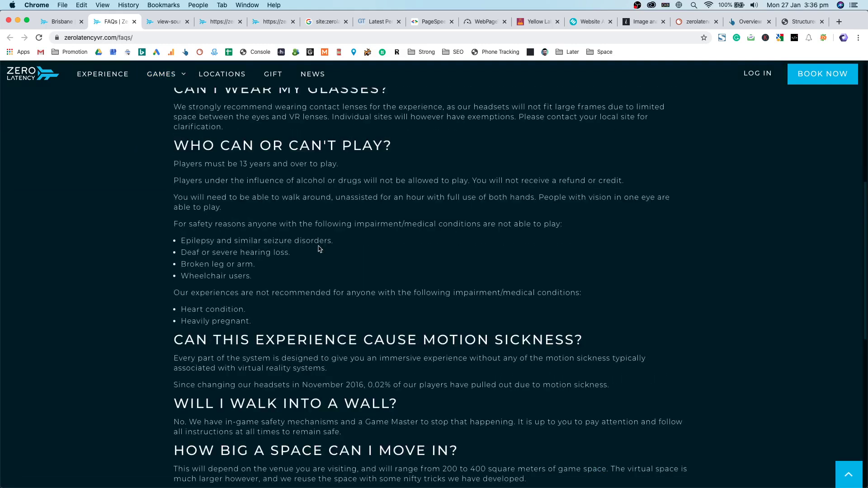
pyautogui.scroll(-3, 320, 249)
pyautogui.scroll(10, 322, 252)
pyautogui.moveTo(308, 317); pyautogui.dragTo(387, 397)
pyautogui.click(399, 407)
pyautogui.scroll(-3, 399, 398)
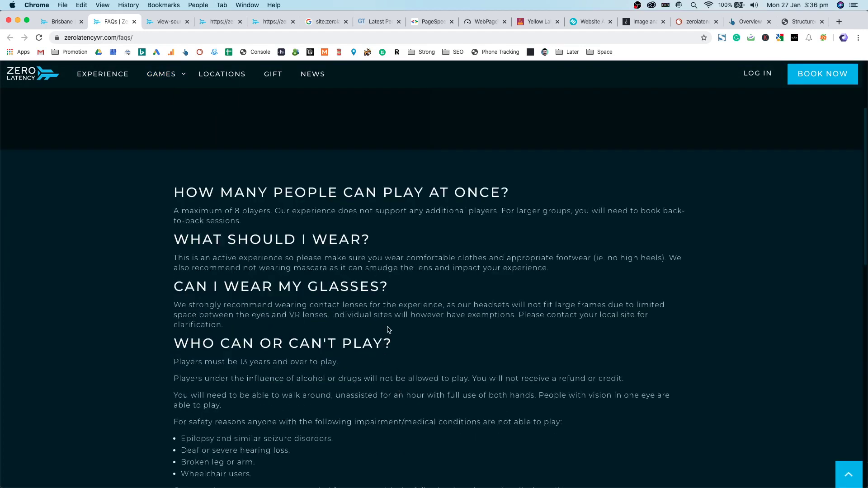
pyautogui.scroll(3, 277, 242)
pyautogui.scroll(-4, 282, 240)
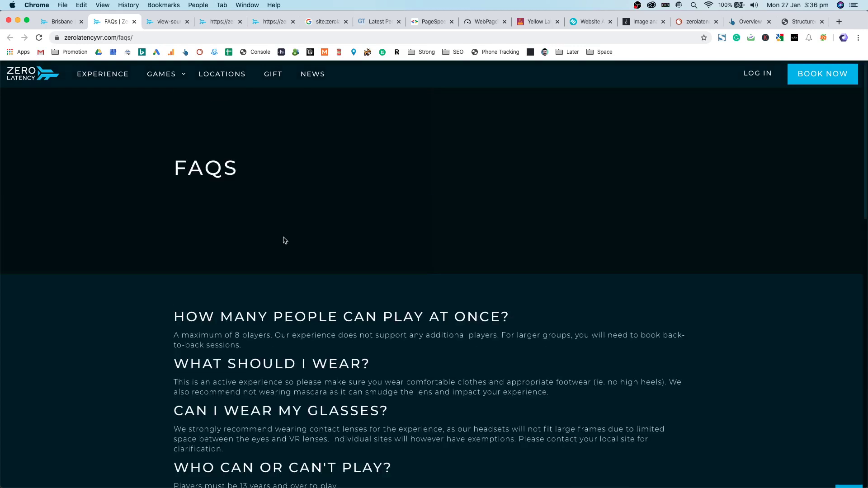
# Highlight the FAQ question about motion sickness, review the page, and close the FAQs tab.
pyautogui.scroll(-5, 282, 237)
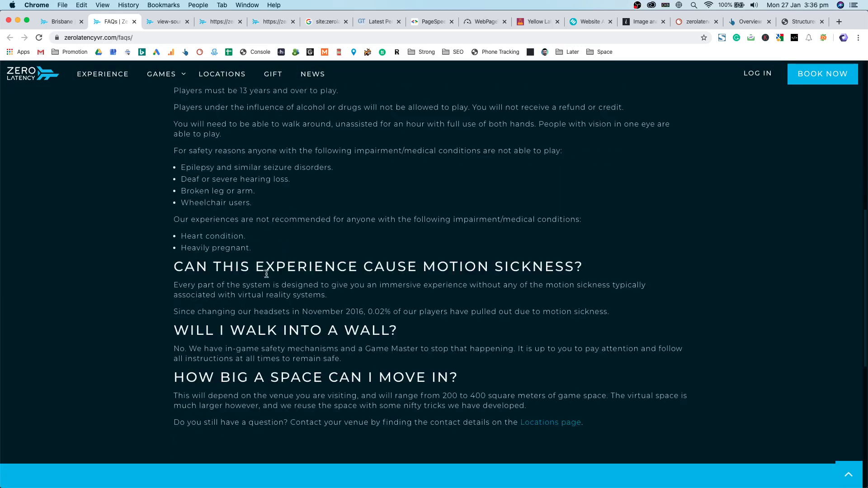
pyautogui.tripleClick(245, 266)
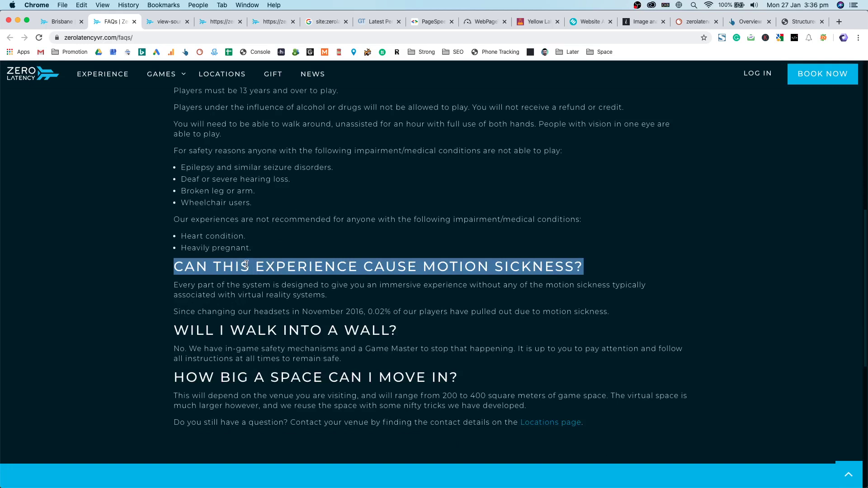
pyautogui.scroll(9, 246, 264)
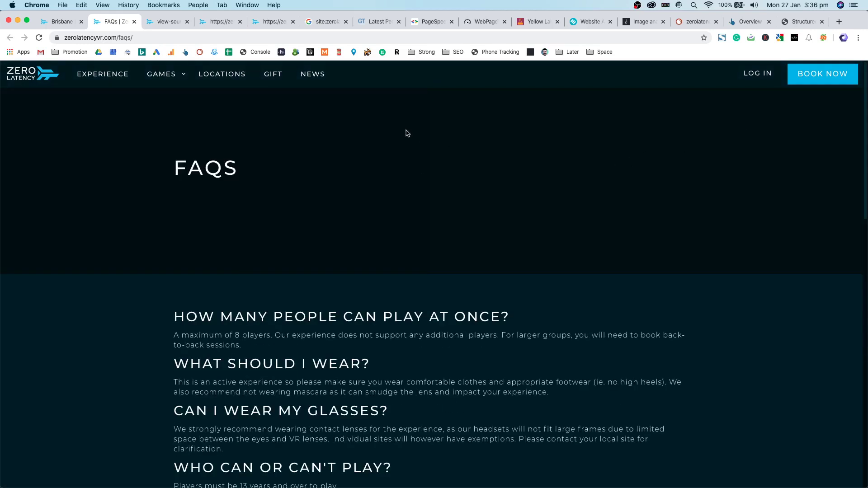
pyautogui.click(134, 21)
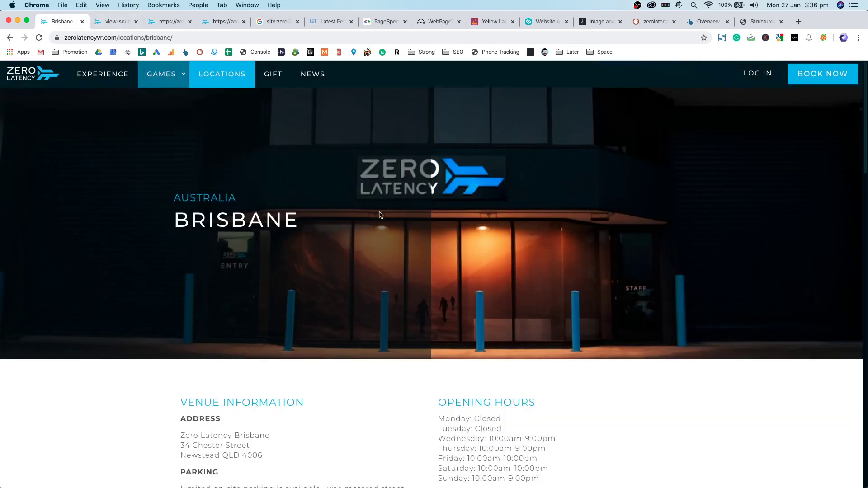
# View the Gift Vouchers page, and open the News page to look through its posts.
pyautogui.click(282, 82)
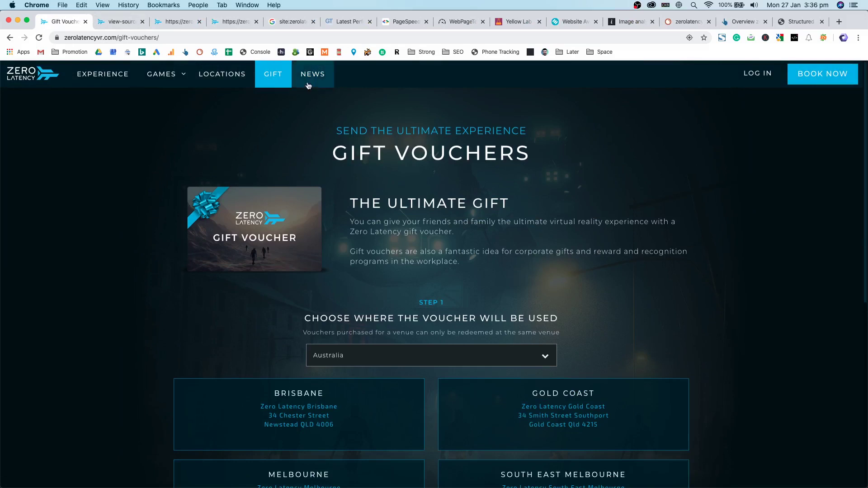
pyautogui.click(312, 75)
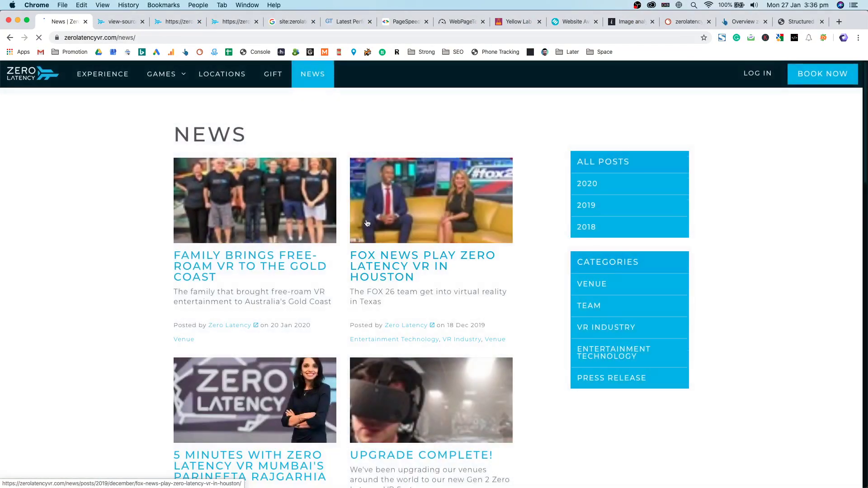
pyautogui.scroll(-4, 342, 228)
pyautogui.scroll(-4, 342, 230)
pyautogui.scroll(7, 342, 229)
pyautogui.scroll(-10, 342, 230)
pyautogui.scroll(10, 341, 230)
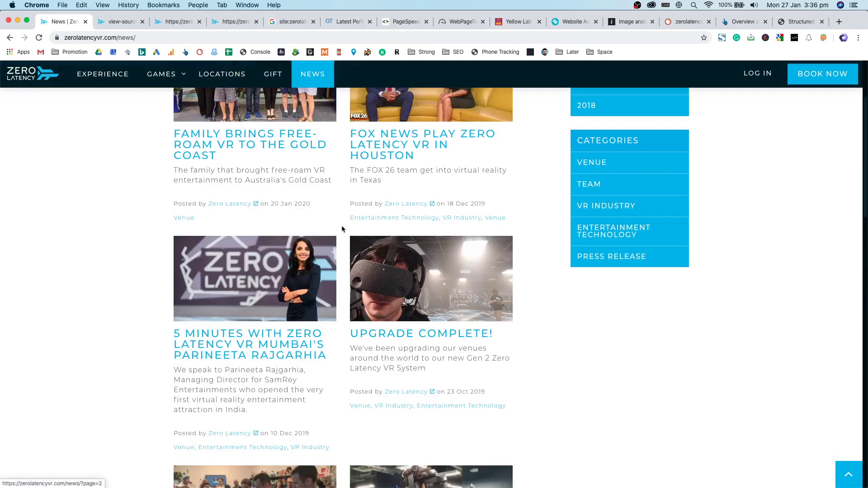
# Read through the news post about the family bringing free-roam VR to the Gold Coast, and return to the site's homepage.
pyautogui.click(286, 131)
pyautogui.scroll(-5, 335, 236)
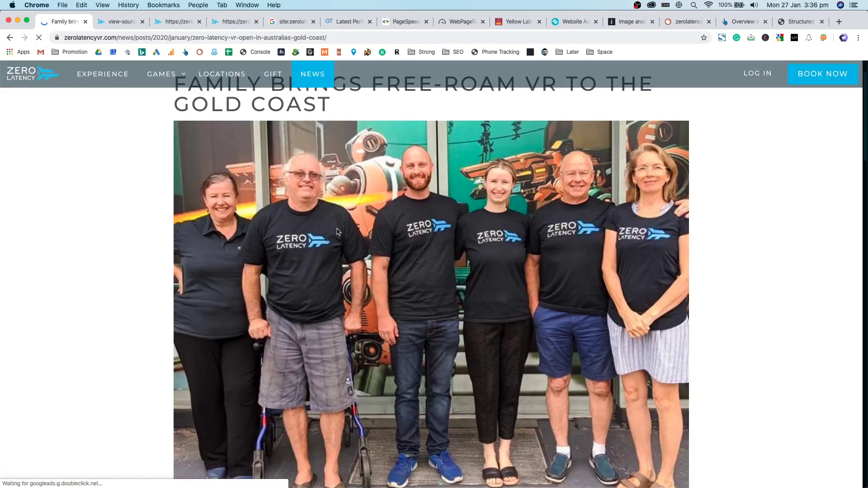
pyautogui.scroll(4, 337, 231)
pyautogui.scroll(-15, 337, 231)
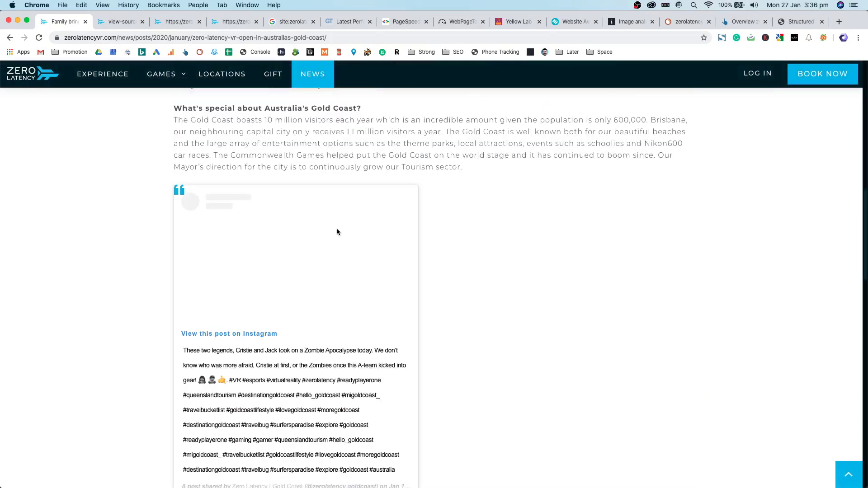
pyautogui.scroll(15, 505, 235)
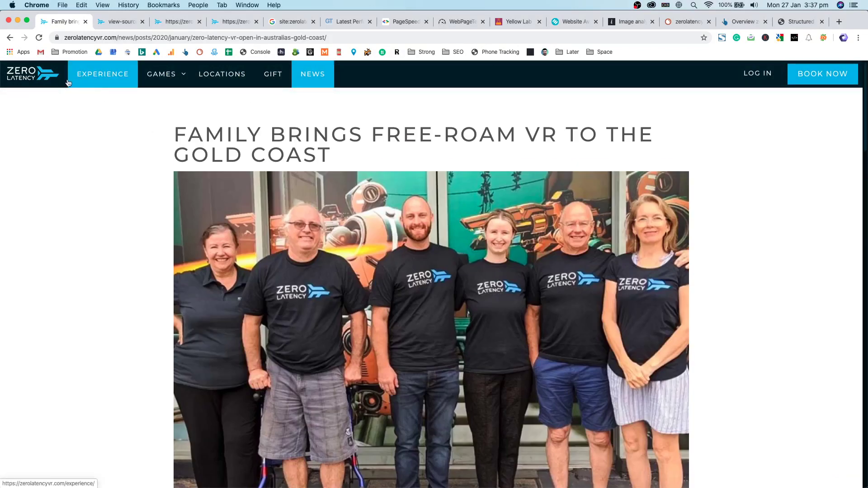
pyautogui.click(69, 81)
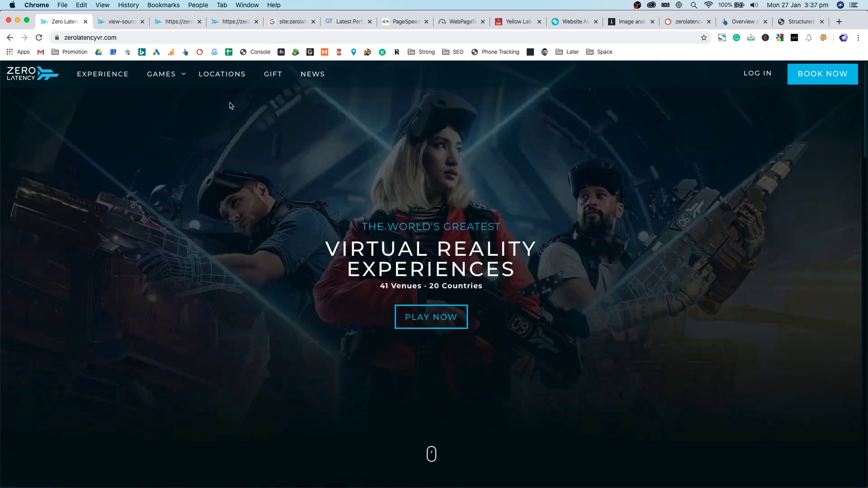
# Switch to the homepage's source code and highlight the canonical, title, description, Open Graph and Twitter meta tags.
pyautogui.click(119, 22)
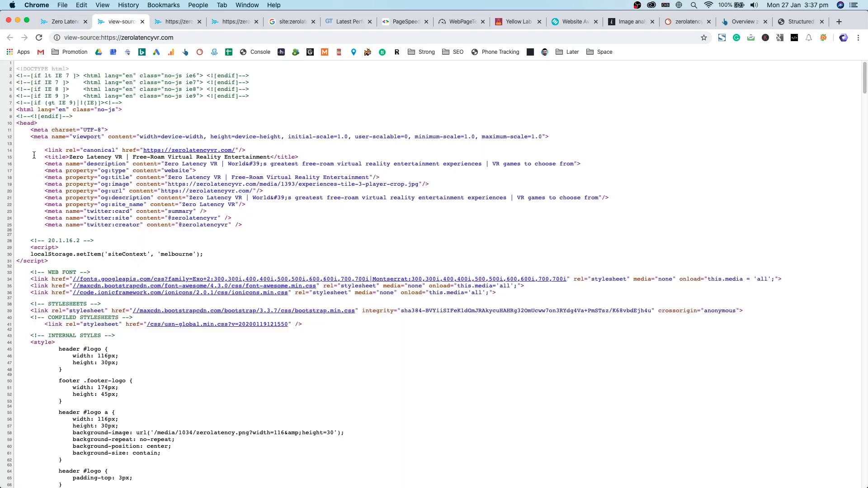
pyautogui.moveTo(79, 151); pyautogui.dragTo(198, 194)
pyautogui.click(199, 195)
pyautogui.moveTo(247, 225); pyautogui.dragTo(43, 151)
pyautogui.click(50, 151)
# Highlight the localStorage line that sets siteContext to melbourne in the homepage source.
pyautogui.scroll(-3, 125, 166)
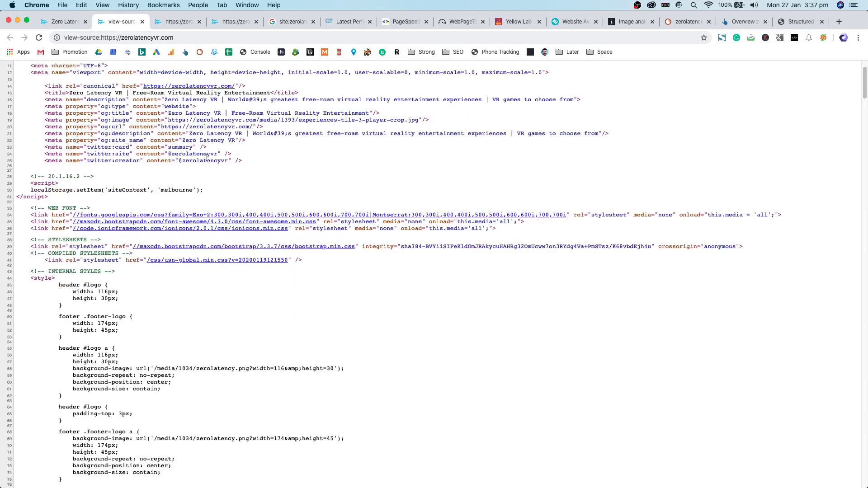
pyautogui.moveTo(205, 192); pyautogui.dragTo(39, 189)
pyautogui.click(40, 189)
# Highlight the Google Fonts stylesheet URL under the WEB FONT comment, and clear the selection.
pyautogui.scroll(3, 106, 176)
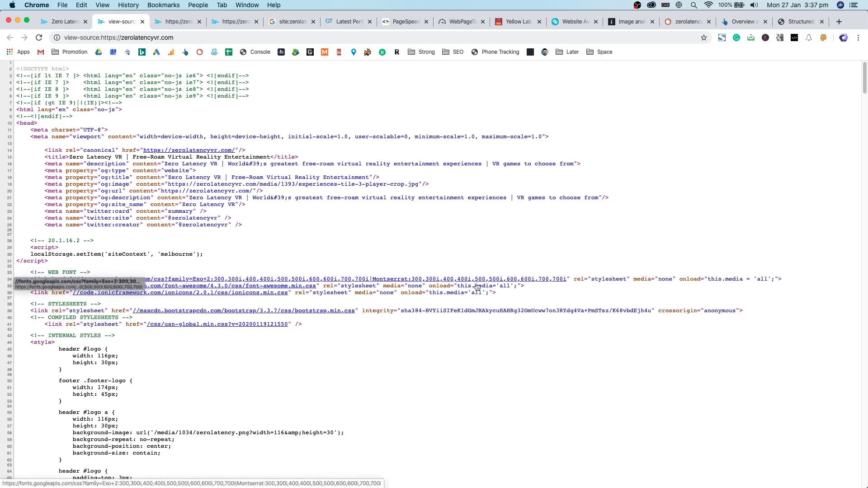
pyautogui.moveTo(566, 279); pyautogui.dragTo(72, 280)
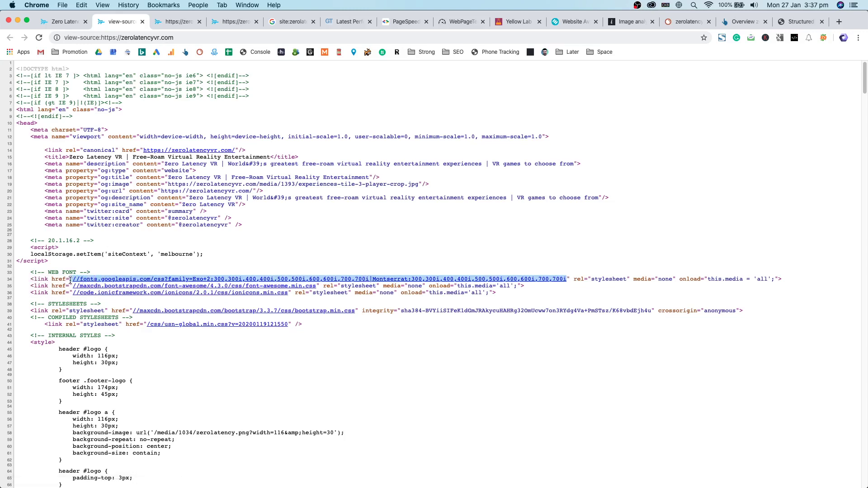
pyautogui.click(576, 276)
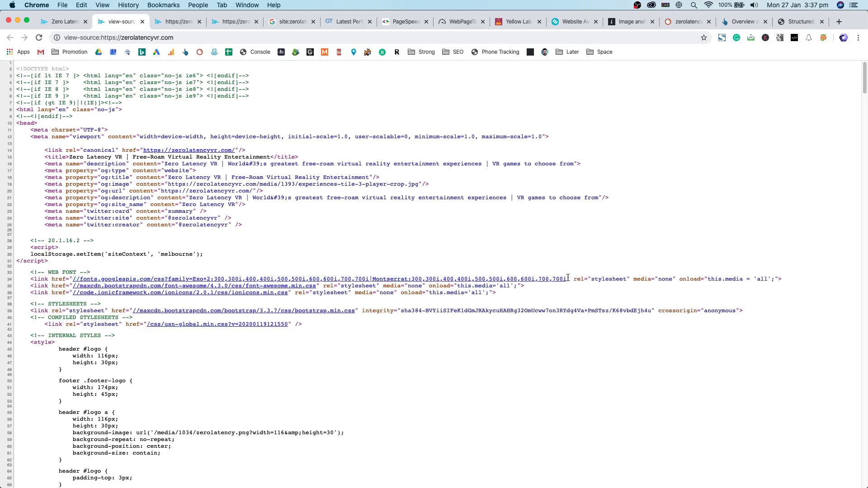
pyautogui.moveTo(567, 279); pyautogui.dragTo(571, 279)
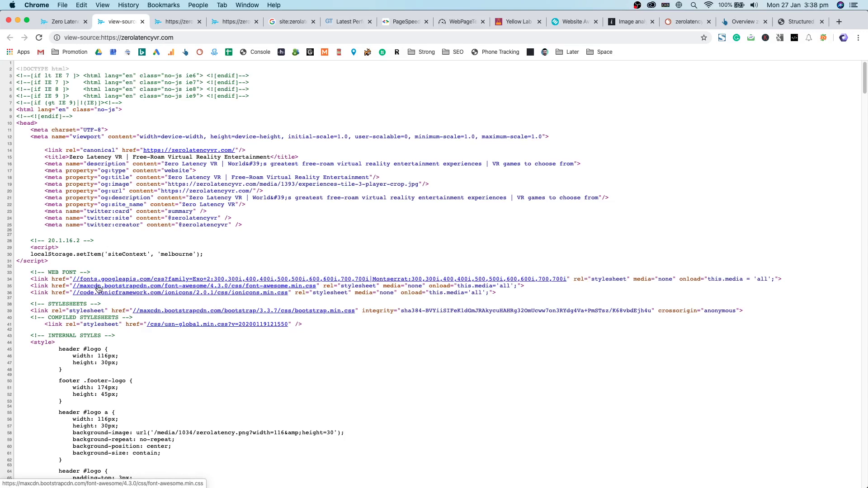
# Highlight the usn-global.min.css path under the COMPILED STYLESHEETS comment.
pyautogui.moveTo(123, 297); pyautogui.dragTo(118, 313)
pyautogui.scroll(-3, 127, 312)
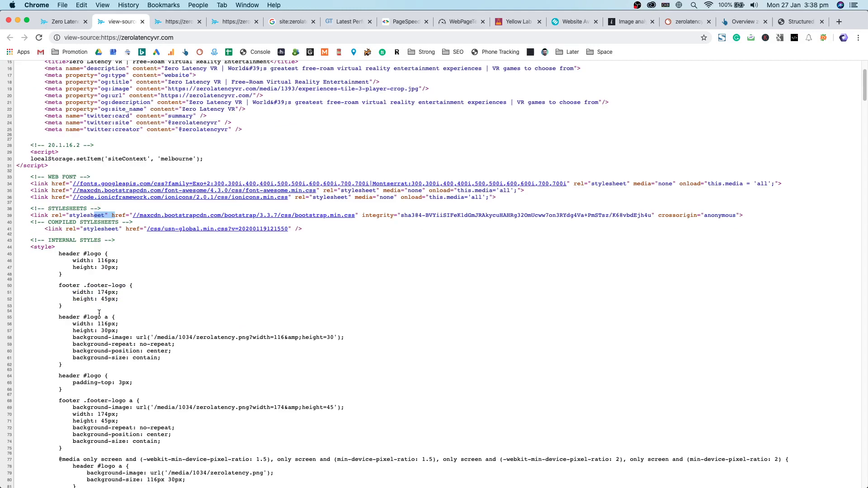
pyautogui.moveTo(147, 229); pyautogui.dragTo(292, 228)
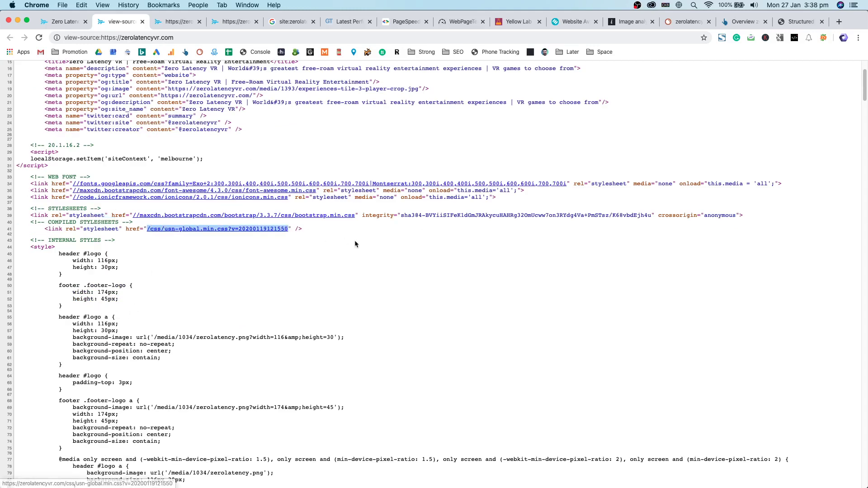
# Highlight the Cloudflare Modernizr and MaxCDN Bootstrap script sources under the SCRIPTS comment, and clear the selection.
pyautogui.scroll(-9, 356, 241)
pyautogui.moveTo(71, 291); pyautogui.dragTo(166, 291)
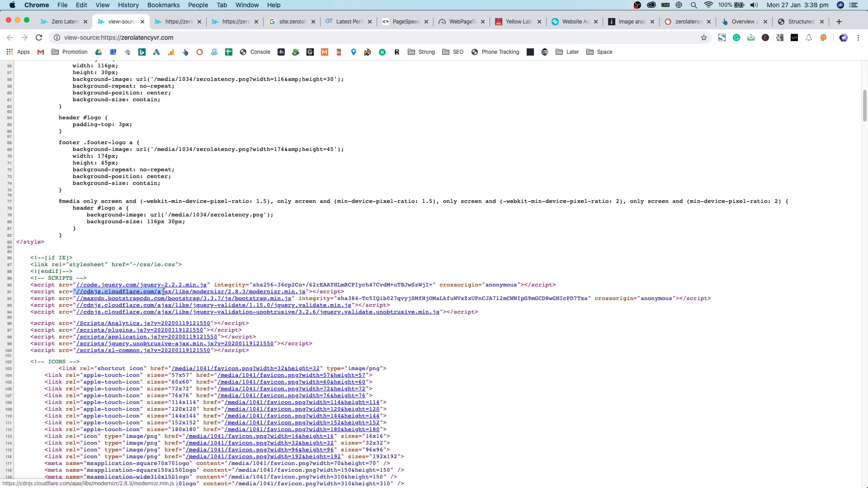
pyautogui.moveTo(70, 299); pyautogui.dragTo(103, 299)
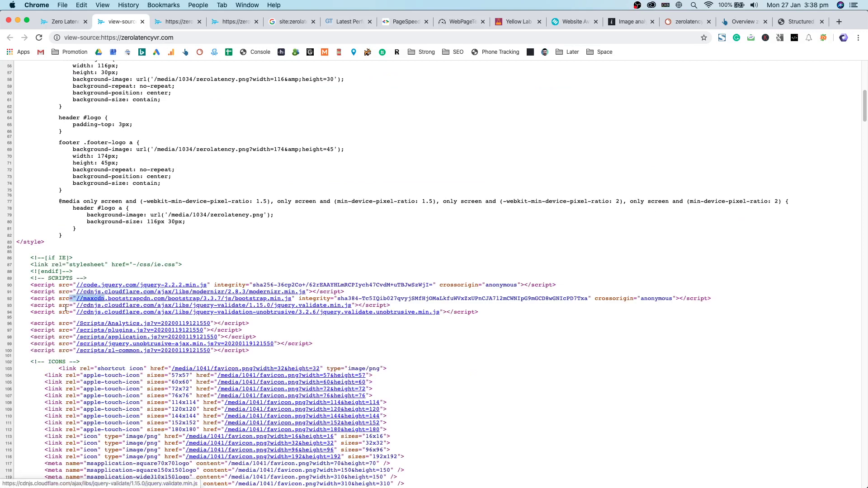
pyautogui.click(75, 308)
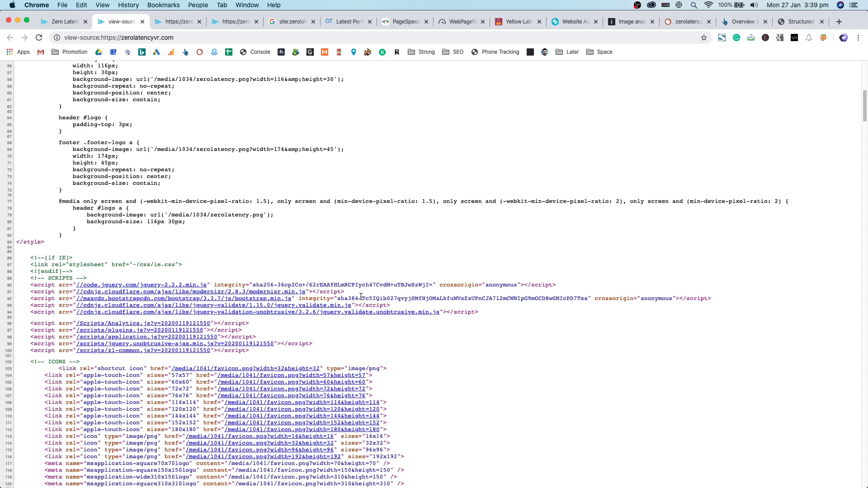
# Return to the stylesheet links in the head and highlight the compiled stylesheet reference again.
pyautogui.scroll(10, 362, 299)
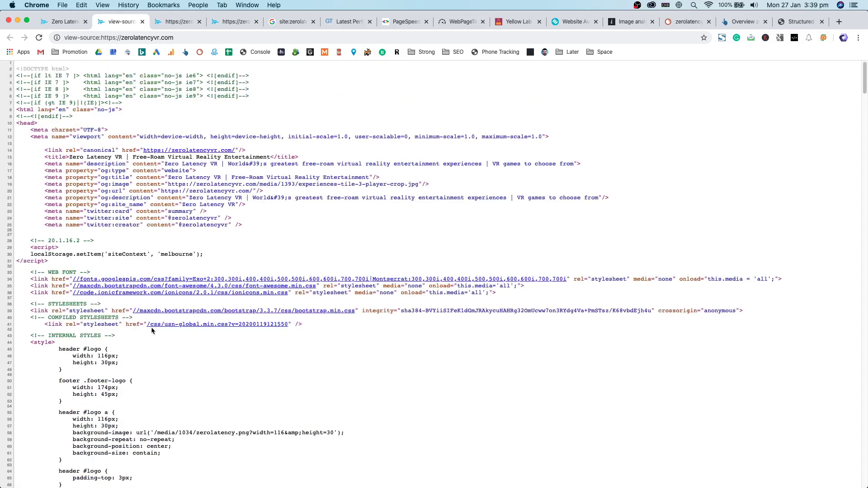
pyautogui.click(151, 324)
pyautogui.moveTo(312, 324); pyautogui.dragTo(150, 323)
pyautogui.click(199, 318)
# Open the Font Awesome 4.3.0 stylesheet in a new tab, highlight its license comment, and close the tab.
pyautogui.keyDown('super'); pyautogui.click(311, 286); pyautogui.keyUp('super')
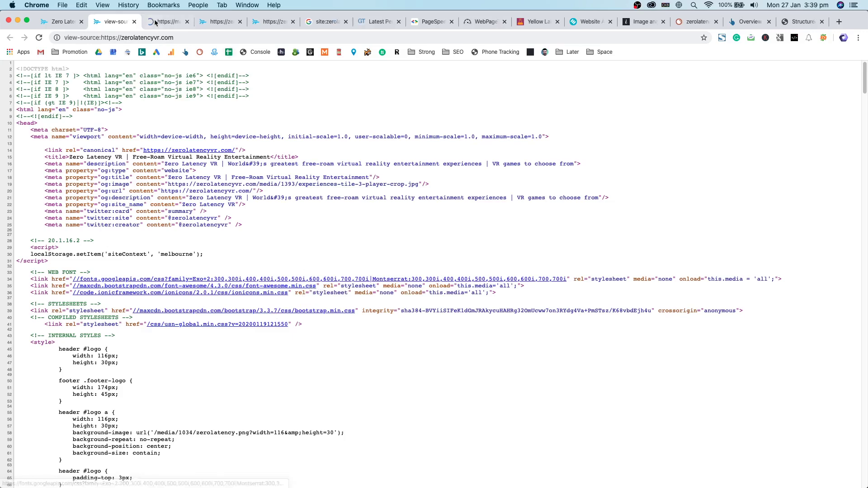
pyautogui.click(156, 22)
pyautogui.moveTo(123, 102); pyautogui.dragTo(67, 82)
pyautogui.moveTo(0, 72)
pyautogui.mouseDown()
pyautogui.moveTo(14, 73)
pyautogui.moveTo(1, 75)
pyautogui.mouseUp()
pyautogui.moveTo(291, 83); pyautogui.dragTo(2, 66)
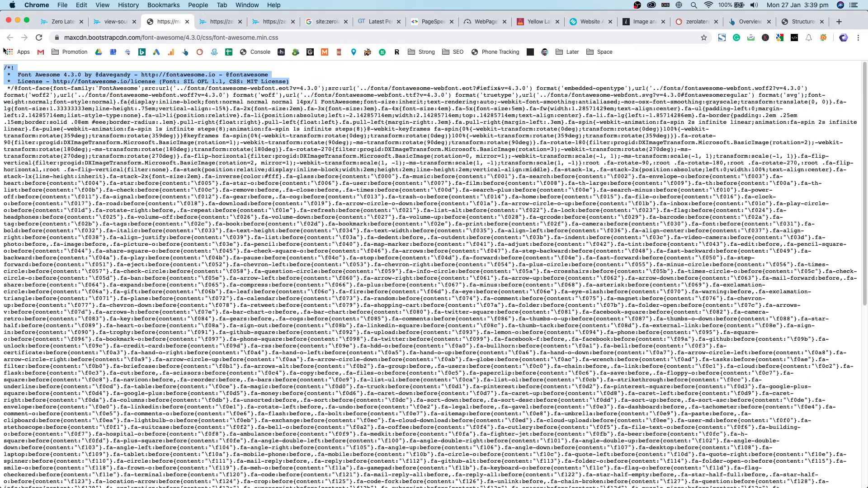
pyautogui.middleClick(172, 23)
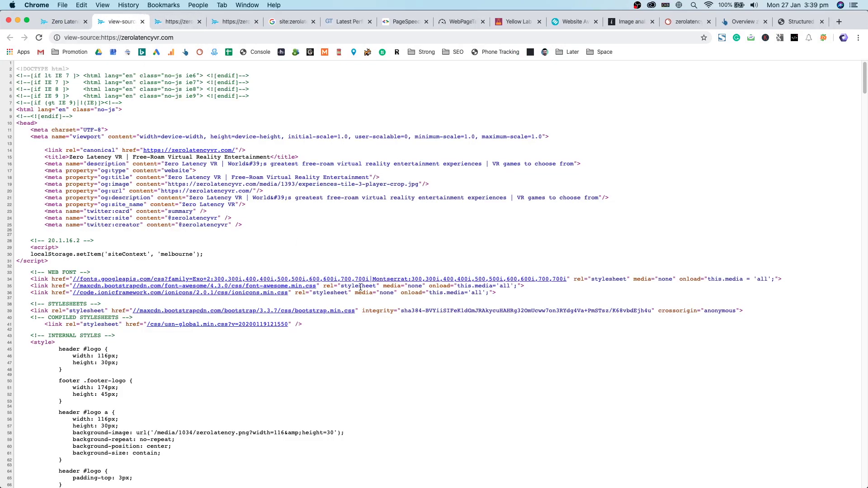
# Look over the internal styles, scripts and icon links in the source, and highlight the Google Tag Manager comment.
pyautogui.scroll(-1, 360, 287)
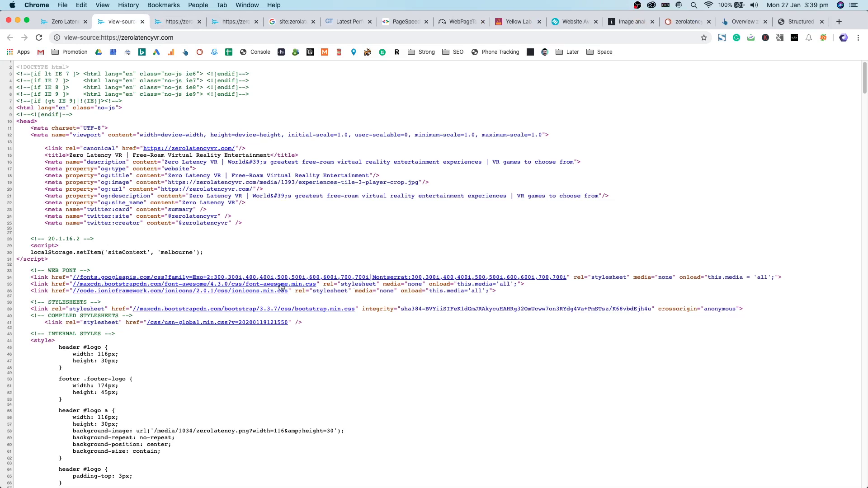
pyautogui.scroll(-10, 339, 287)
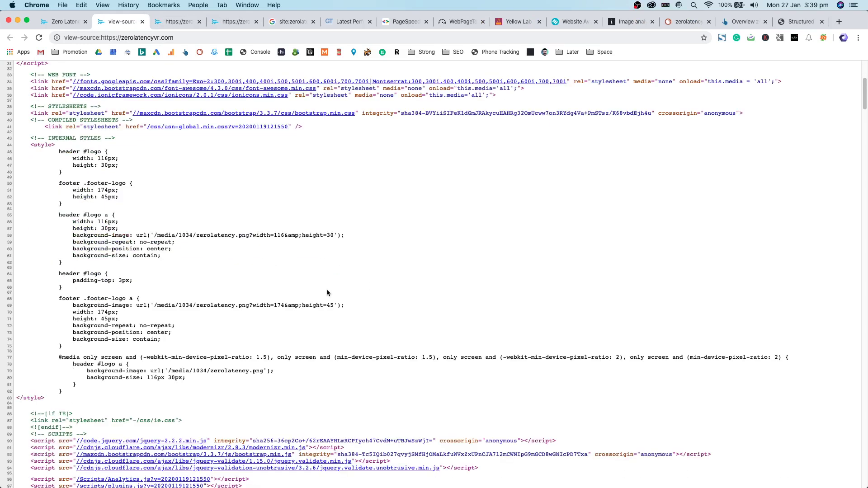
pyautogui.scroll(-3, 328, 293)
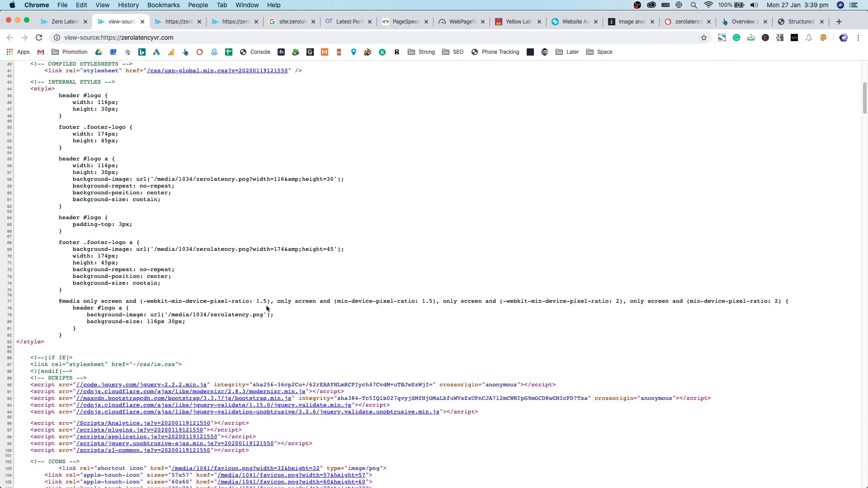
pyautogui.scroll(-2, 266, 305)
pyautogui.scroll(-1, 236, 271)
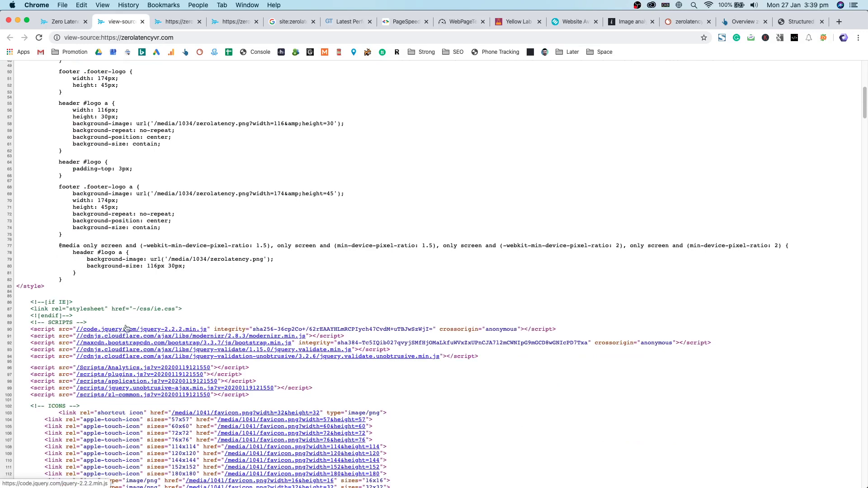
pyautogui.scroll(-1, 126, 331)
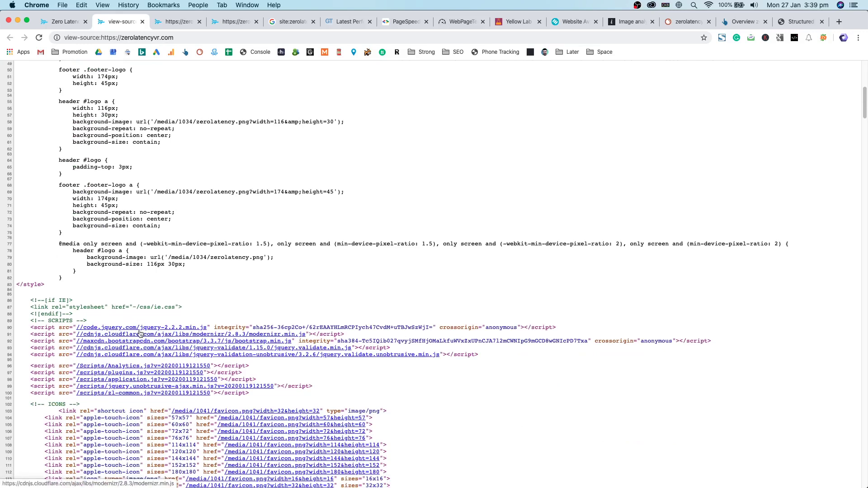
pyautogui.scroll(-10, 139, 333)
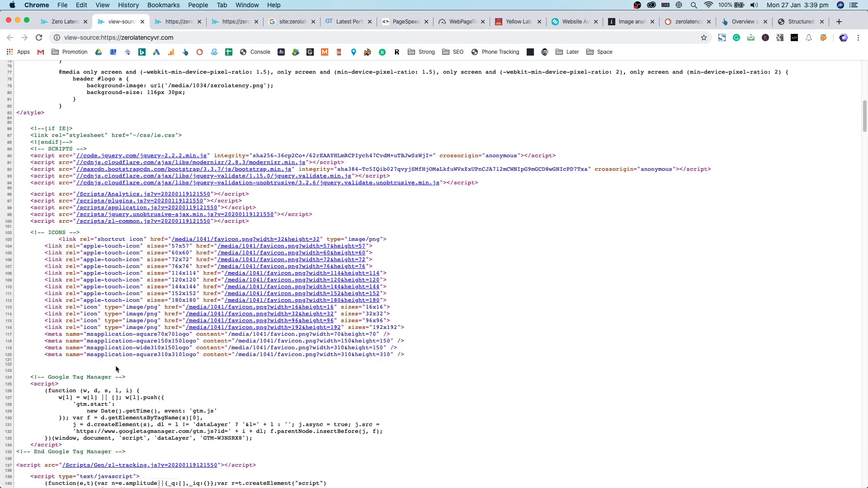
pyautogui.moveTo(44, 377); pyautogui.dragTo(62, 378)
pyautogui.click(104, 377)
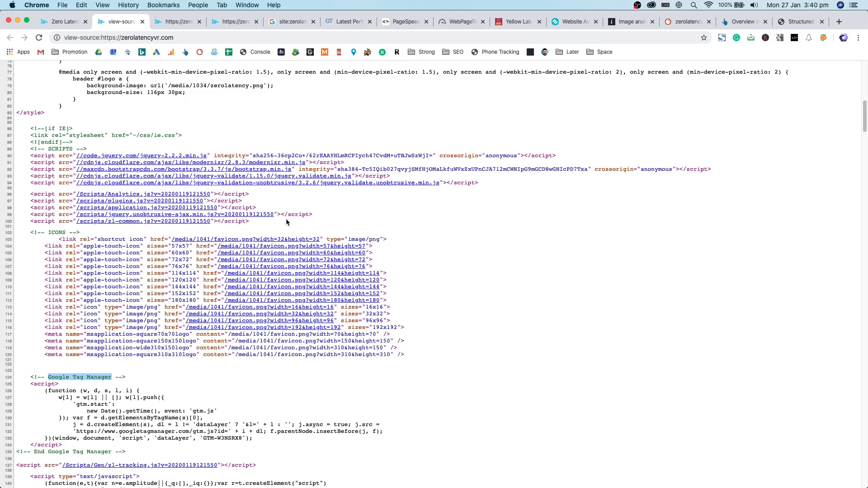
# Highlight the whole Google Tag Manager script block in the homepage source.
pyautogui.moveTo(48, 390); pyautogui.dragTo(25, 383)
pyautogui.click(24, 384)
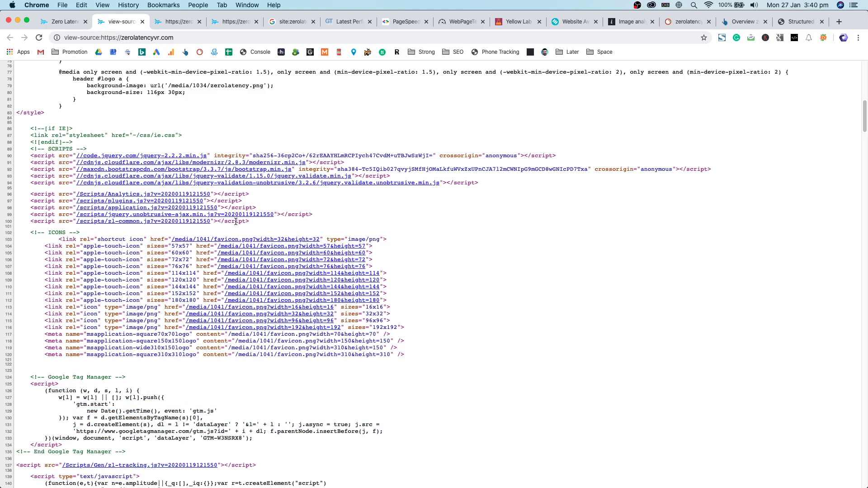
pyautogui.moveTo(247, 419); pyautogui.dragTo(218, 390)
pyautogui.click(218, 390)
pyautogui.moveTo(47, 384); pyautogui.dragTo(89, 446)
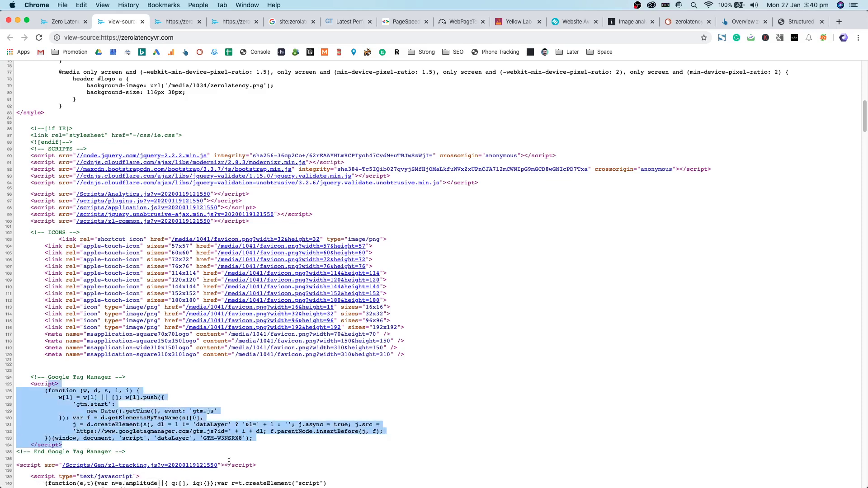
# Compare the Google Tag Manager snippet's position with the rest of the head, highlighting the script includes above it and the snippet itself.
pyautogui.scroll(15, 225, 452)
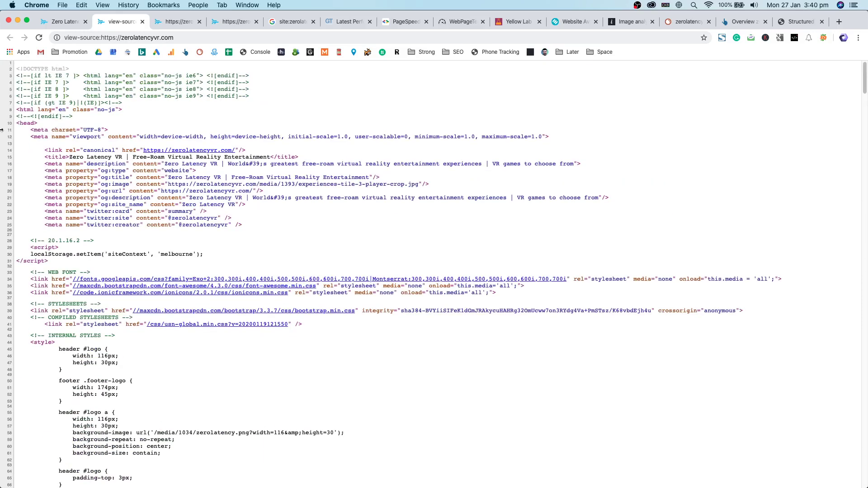
pyautogui.scroll(-20, 76, 275)
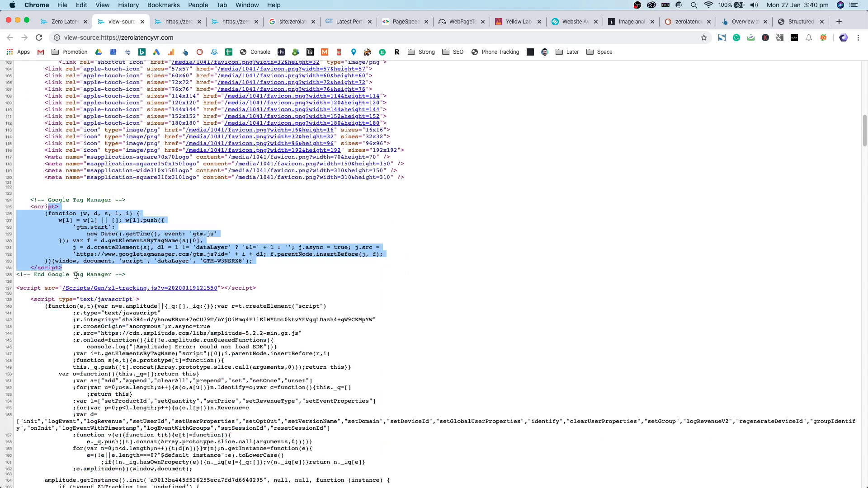
pyautogui.click(89, 249)
pyautogui.scroll(5, 201, 273)
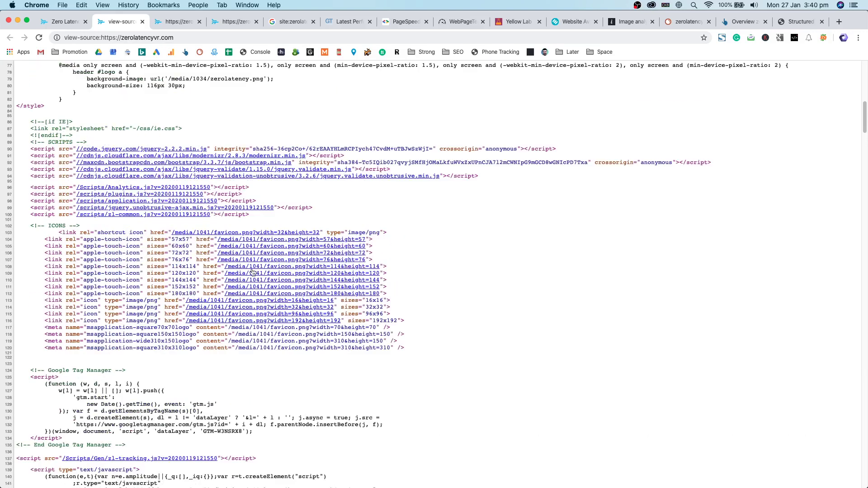
pyautogui.moveTo(269, 216); pyautogui.dragTo(35, 156)
pyautogui.scroll(-5, 91, 226)
pyautogui.moveTo(132, 262); pyautogui.dragTo(39, 215)
pyautogui.click(39, 215)
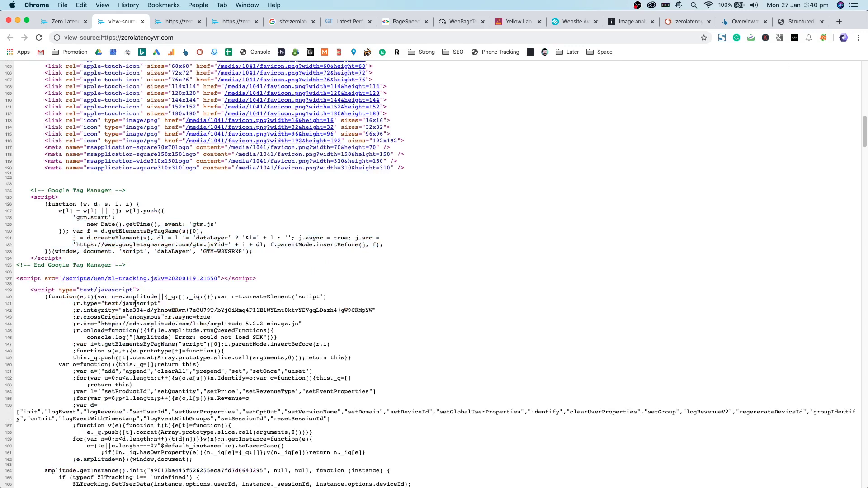
# Examine the Amplitude tracking code below the Tag Manager snippet and highlight the Google reCAPTCHA script tag.
pyautogui.scroll(-2, 134, 319)
pyautogui.scroll(-3, 135, 307)
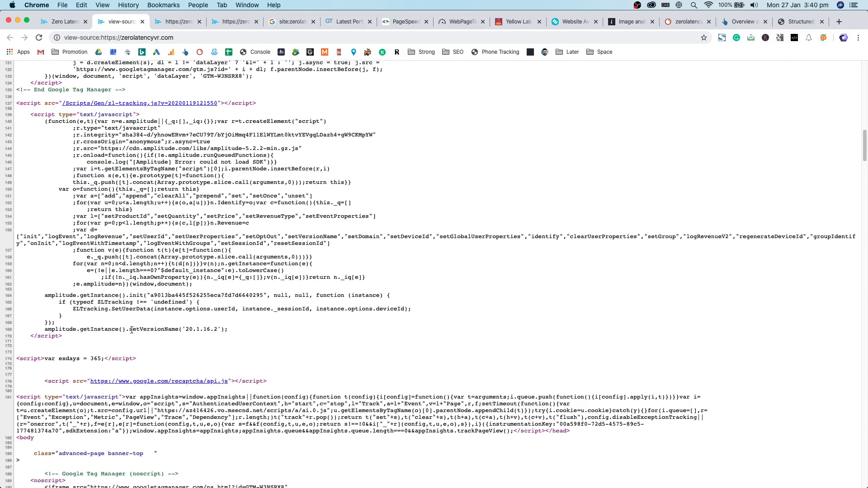
pyautogui.scroll(-1, 132, 329)
pyautogui.moveTo(292, 376); pyautogui.dragTo(47, 376)
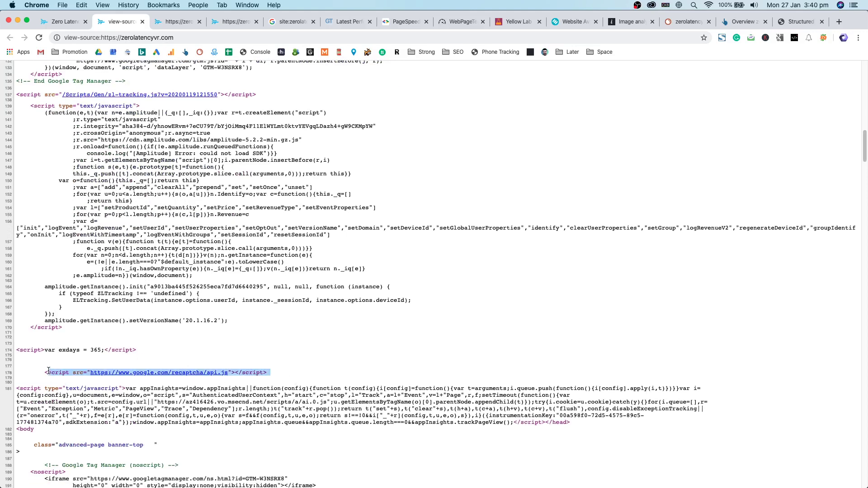
pyautogui.doubleClick(49, 370)
pyautogui.scroll(4, 50, 371)
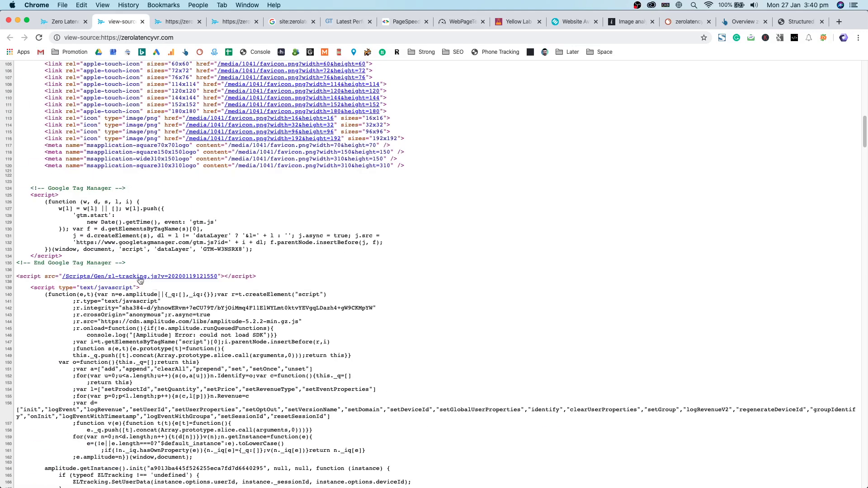
# Highlight the end of the reCAPTCHA script tag and look over the Google Tag Manager noscript block below the body tag.
pyautogui.scroll(-5, 277, 359)
pyautogui.moveTo(267, 389); pyautogui.dragTo(252, 389)
pyautogui.scroll(-4, 258, 385)
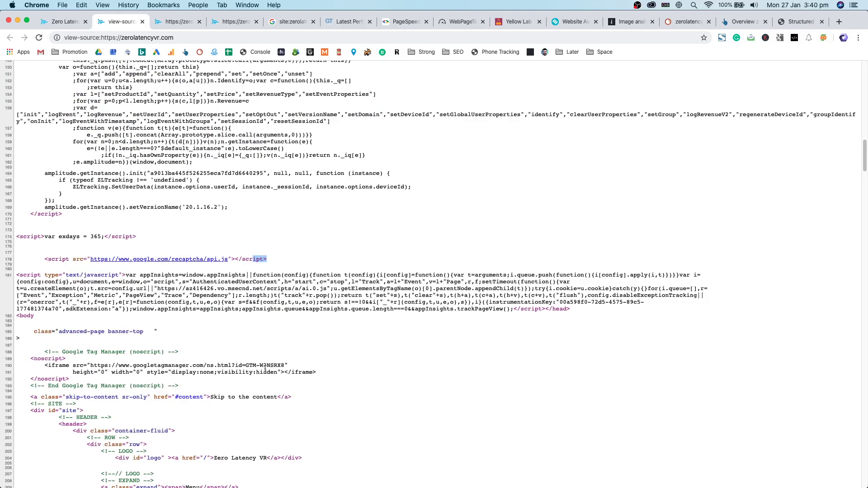
pyautogui.scroll(-2, 265, 369)
pyautogui.scroll(-4, 265, 370)
pyautogui.click(236, 343)
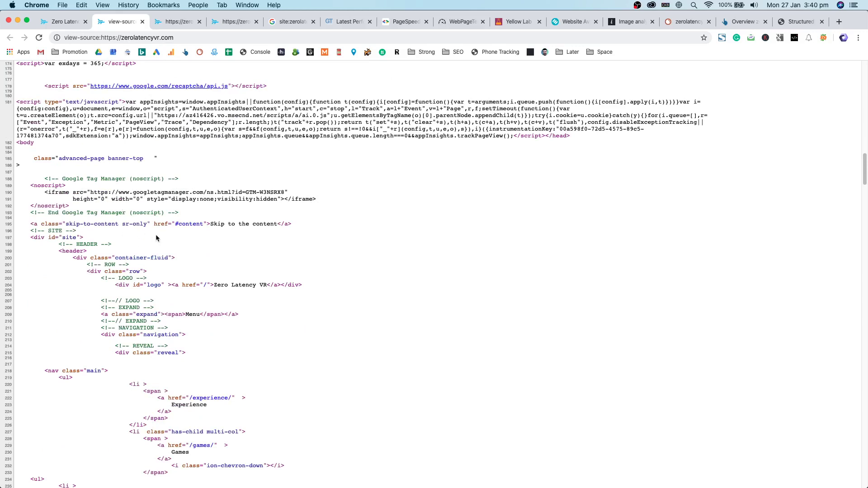
# Examine the main navigation markup, highlighting the Singularity game link, the nav tag and the end of the Zombie Survival link.
pyautogui.scroll(-8, 156, 240)
pyautogui.moveTo(194, 339)
pyautogui.mouseDown()
pyautogui.moveTo(87, 340)
pyautogui.moveTo(193, 338)
pyautogui.mouseUp()
pyautogui.doubleClick(89, 339)
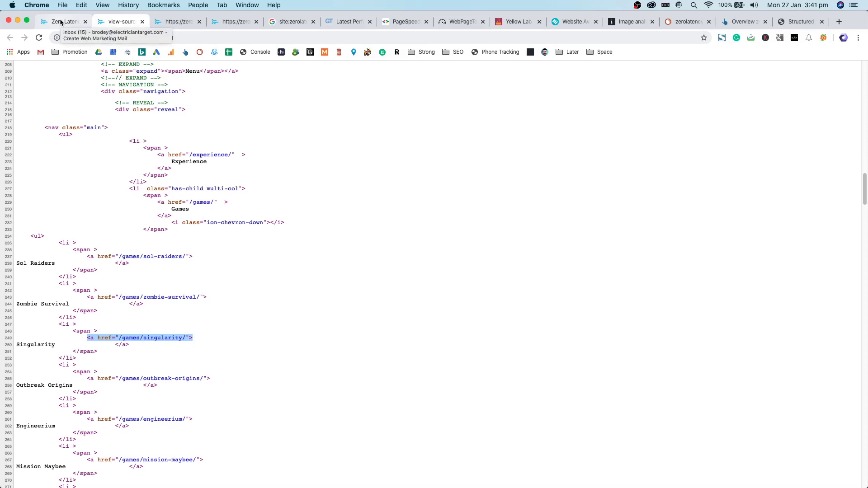
pyautogui.moveTo(216, 340); pyautogui.dragTo(88, 338)
pyautogui.click(90, 337)
pyautogui.scroll(1, 90, 338)
pyautogui.doubleClick(51, 144)
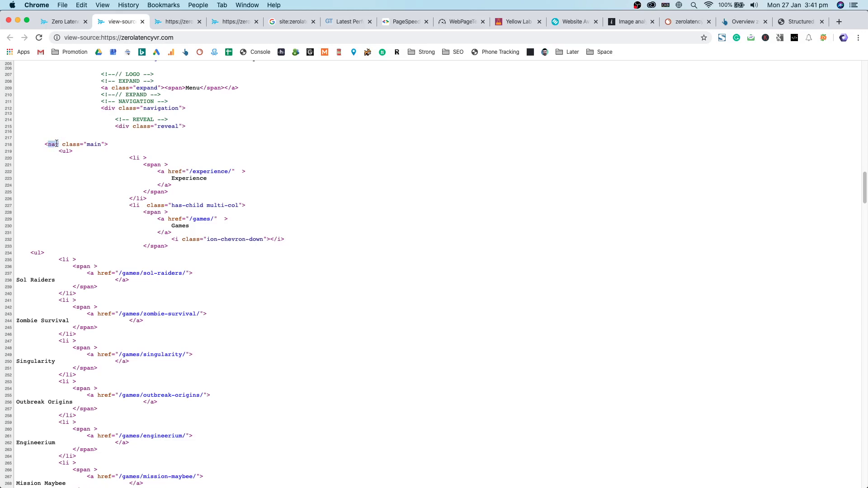
pyautogui.doubleClick(205, 315)
# Inspect the homepage banner section, highlighting the "image lazyload" class and the whole background image div.
pyautogui.scroll(-5, 204, 313)
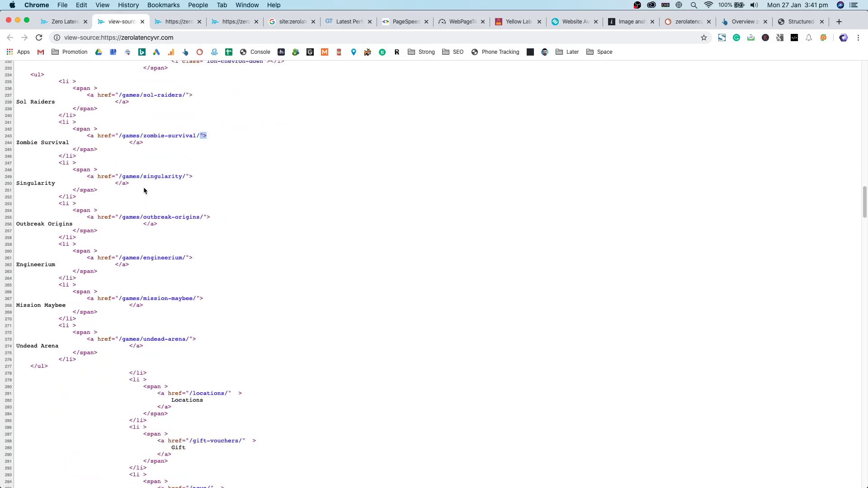
pyautogui.scroll(-15, 131, 196)
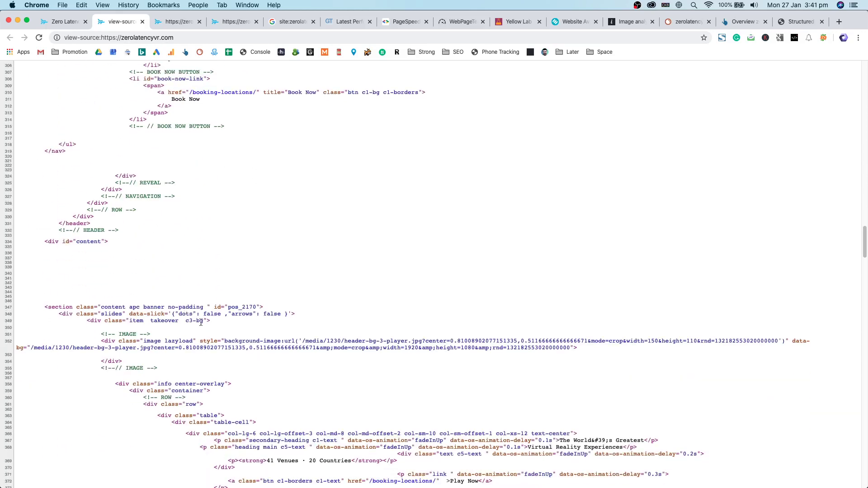
pyautogui.moveTo(181, 341)
pyautogui.mouseDown()
pyautogui.moveTo(154, 341)
pyautogui.moveTo(164, 339)
pyautogui.mouseUp()
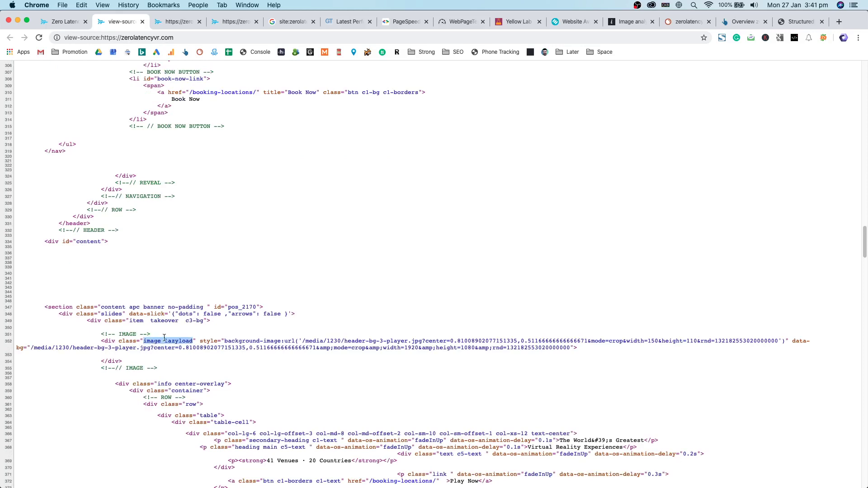
pyautogui.scroll(-4, 178, 334)
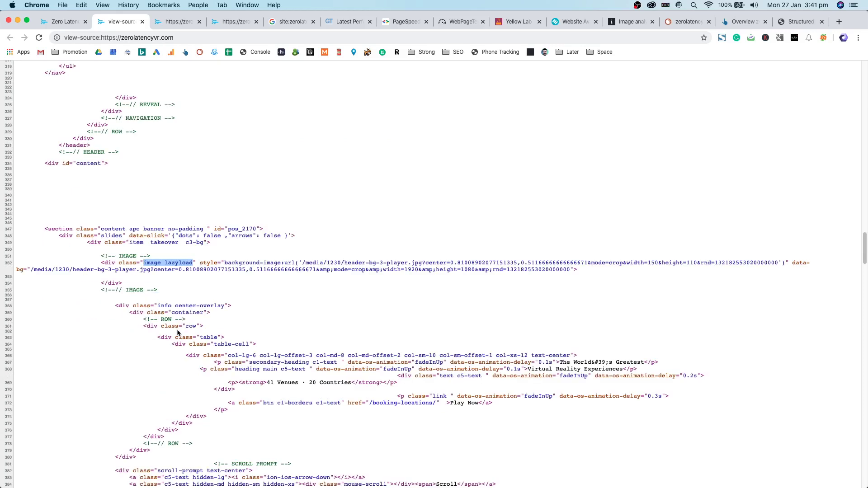
pyautogui.scroll(-7, 177, 334)
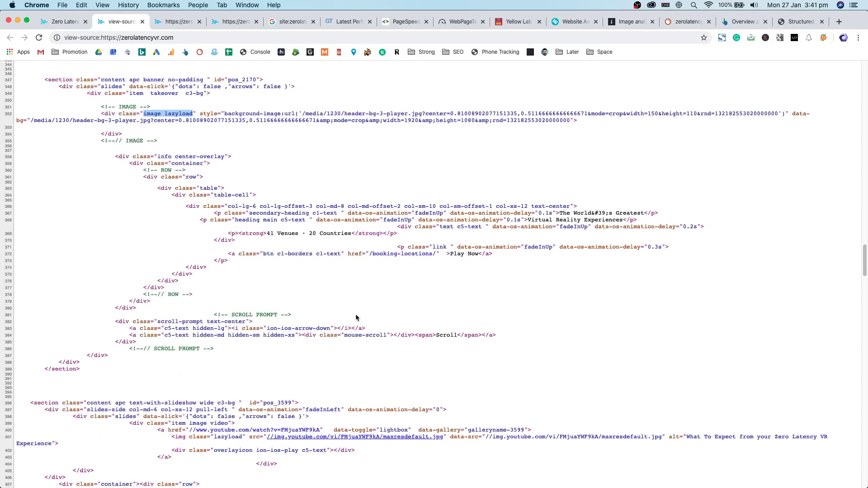
pyautogui.scroll(4, 356, 318)
pyautogui.moveTo(578, 183); pyautogui.dragTo(126, 174)
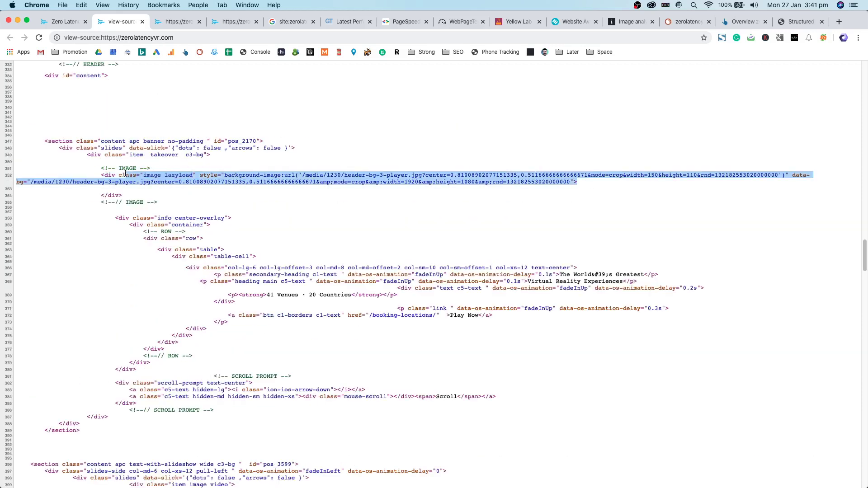
pyautogui.click(125, 173)
# Search the source for "img" and check the alt text of the YouTube video thumbnail.
pyautogui.press('super+f')
pyautogui.write('img')
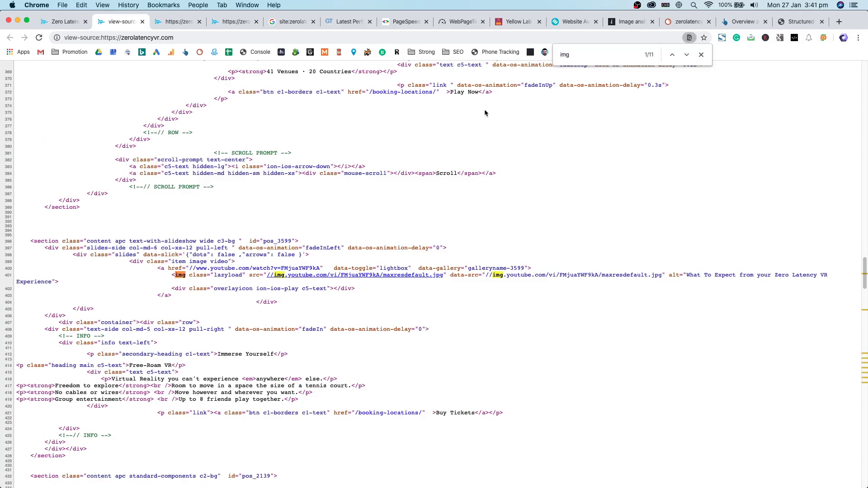
pyautogui.moveTo(687, 277); pyautogui.dragTo(756, 280)
pyautogui.click(756, 280)
# Go through the following "img" matches, past the review logos image, to the Sol Raiders image in the games listing.
pyautogui.click(602, 54)
pyautogui.press('Return')
pyautogui.press('Return')
pyautogui.press('Return')
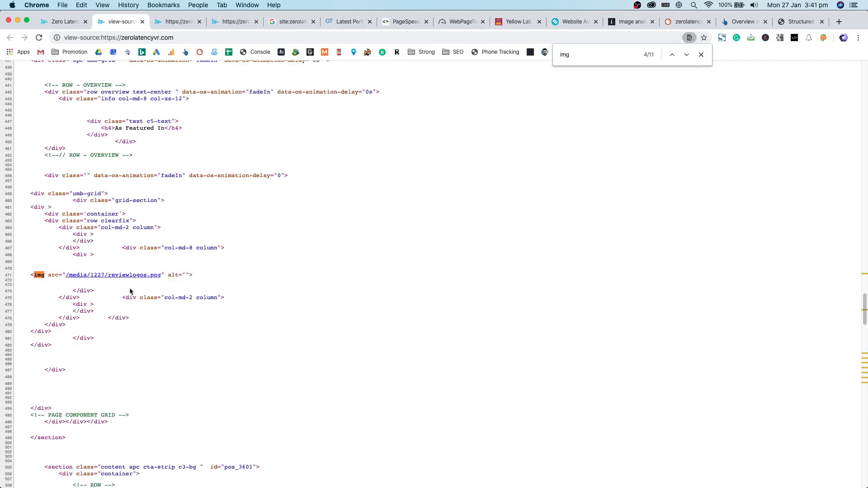
pyautogui.press('Return')
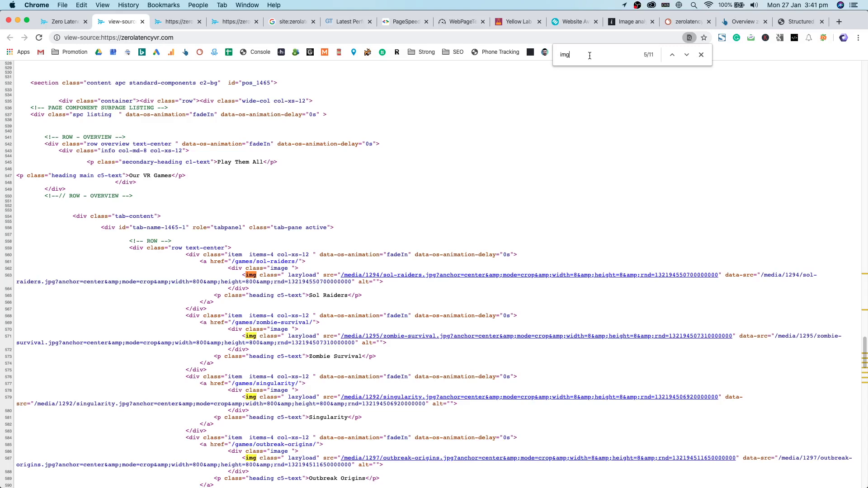
# Examine the game tile image markup, highlighting the Singularity image div and the Outbreak Origins div and img tags.
pyautogui.moveTo(271, 390); pyautogui.dragTo(246, 390)
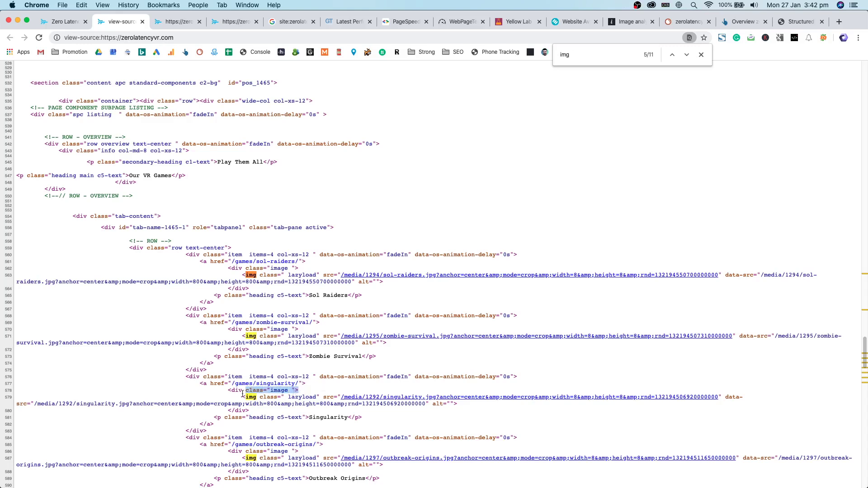
pyautogui.doubleClick(238, 389)
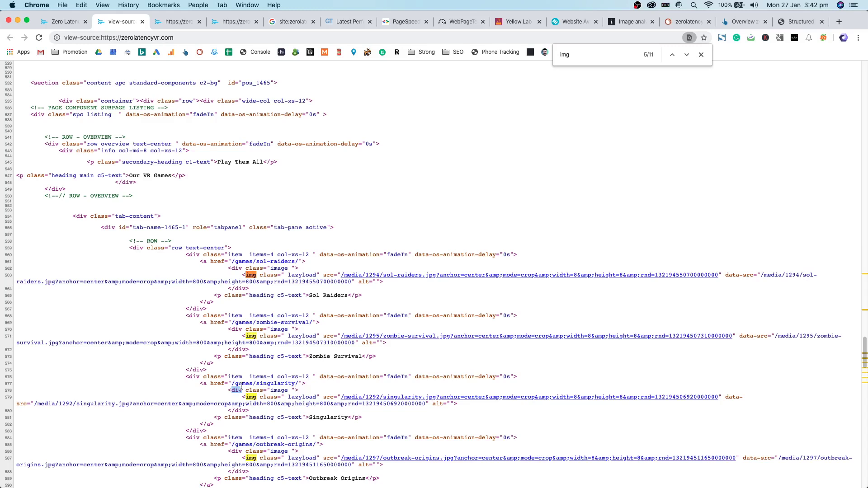
pyautogui.scroll(-3, 138, 325)
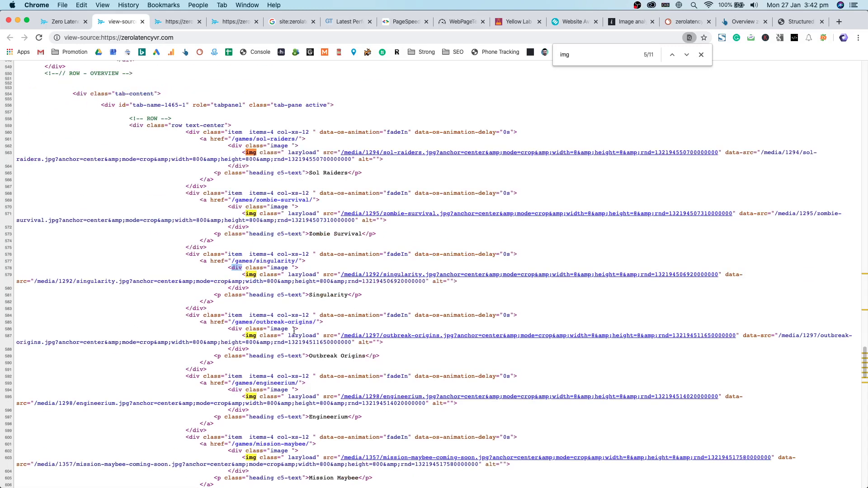
pyautogui.doubleClick(236, 328)
pyautogui.doubleClick(250, 335)
# Highlight the data-os-animation-delay attribute on the Book now link paragraph in the "Ready for VR?" section.
pyautogui.scroll(-10, 255, 333)
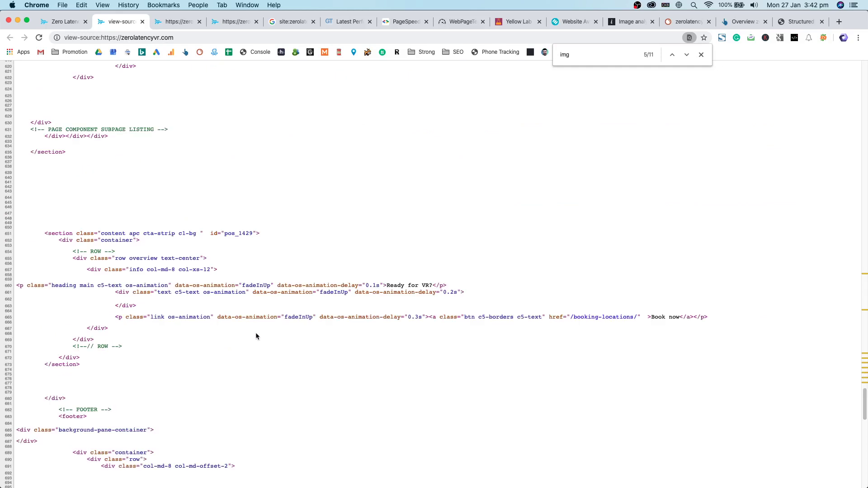
pyautogui.moveTo(259, 315); pyautogui.dragTo(327, 317)
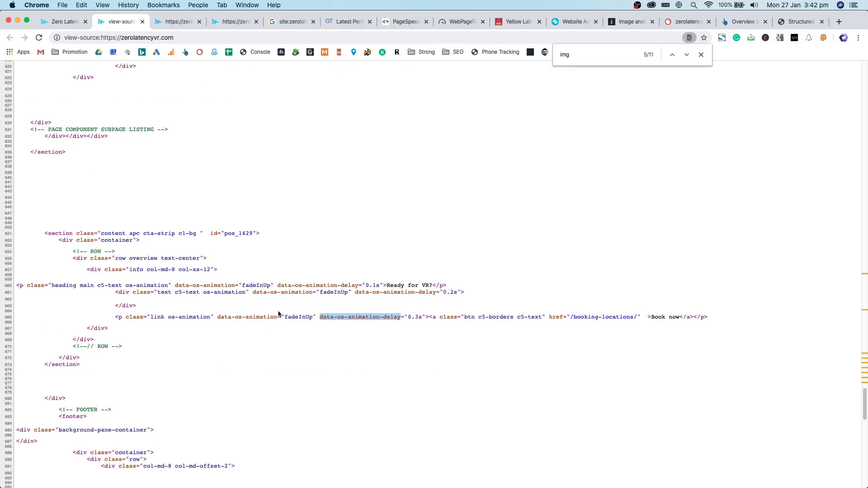
pyautogui.click(269, 335)
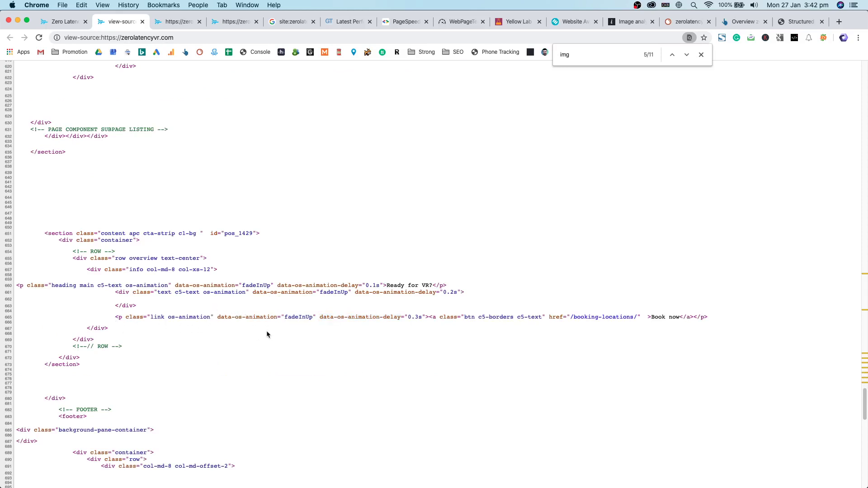
# Search the source from the top for ".css" and cycle through the stylesheet matches to the IE stylesheet.
pyautogui.scroll(20, 297, 314)
pyautogui.scroll(15, 254, 310)
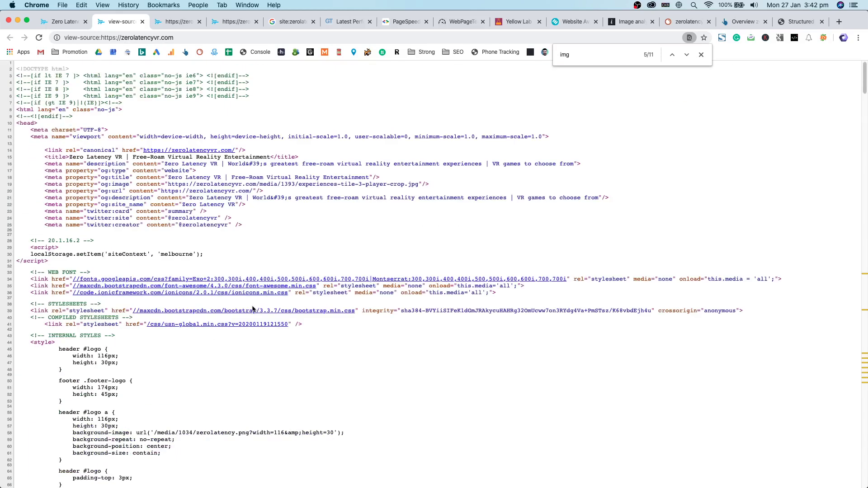
pyautogui.press('super+f')
pyautogui.write('.css')
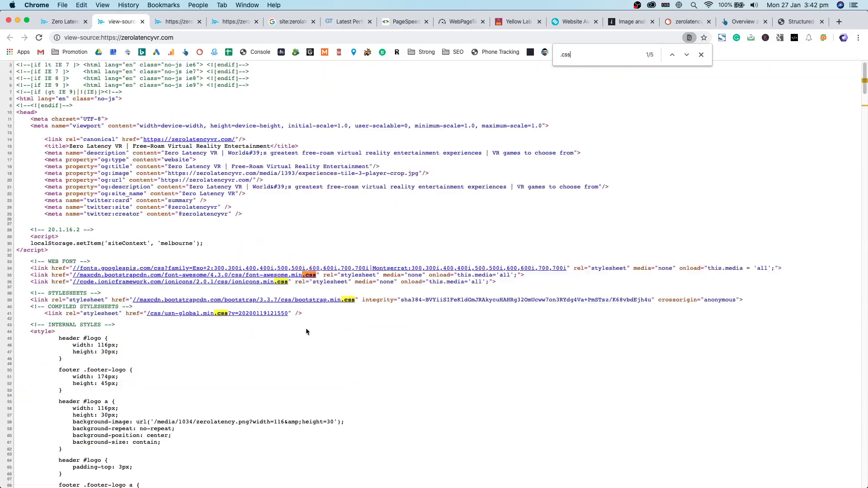
pyautogui.press('Return')
pyautogui.press('Return')
pyautogui.press('Return')
pyautogui.press('Return')
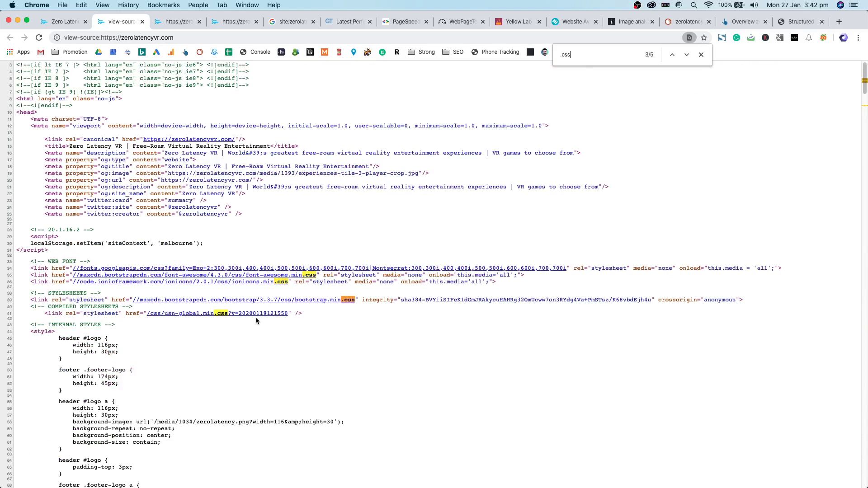
pyautogui.press('Return')
pyautogui.press('Return')
pyautogui.press('Return')
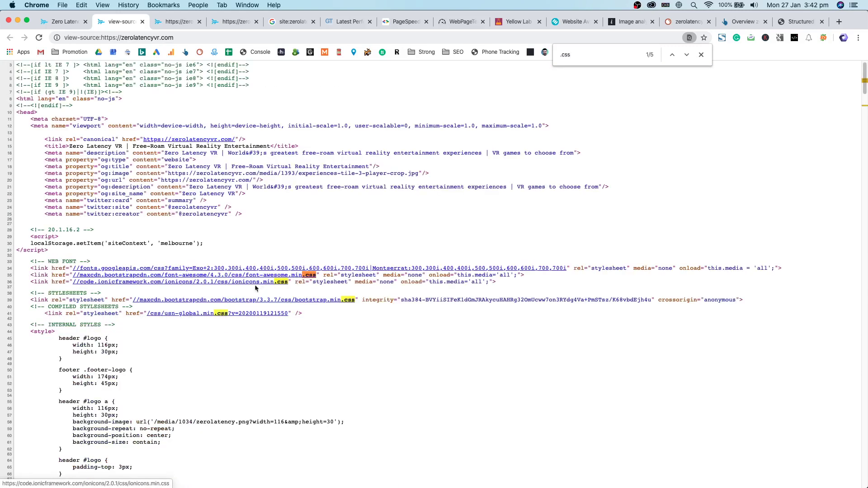
pyautogui.press('Return')
pyautogui.press('Return')
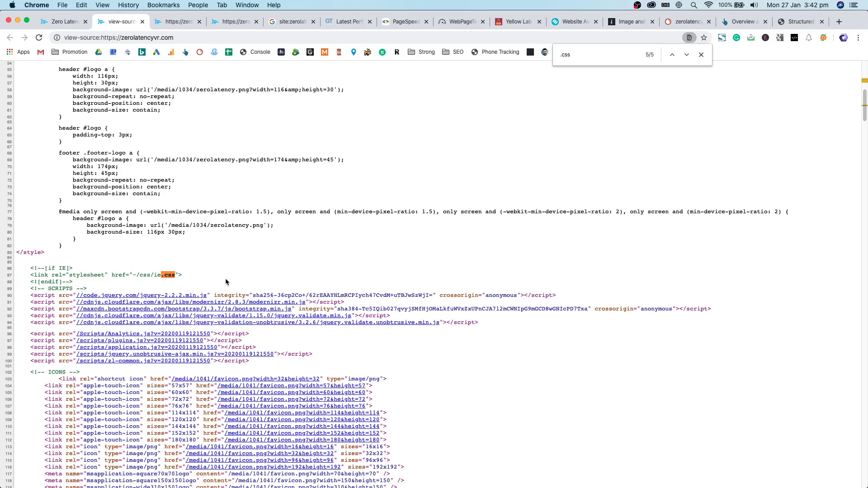
# Inspect the footer's social links, highlighting the title attribute and the target value of the Facebook link.
pyautogui.scroll(10, 226, 278)
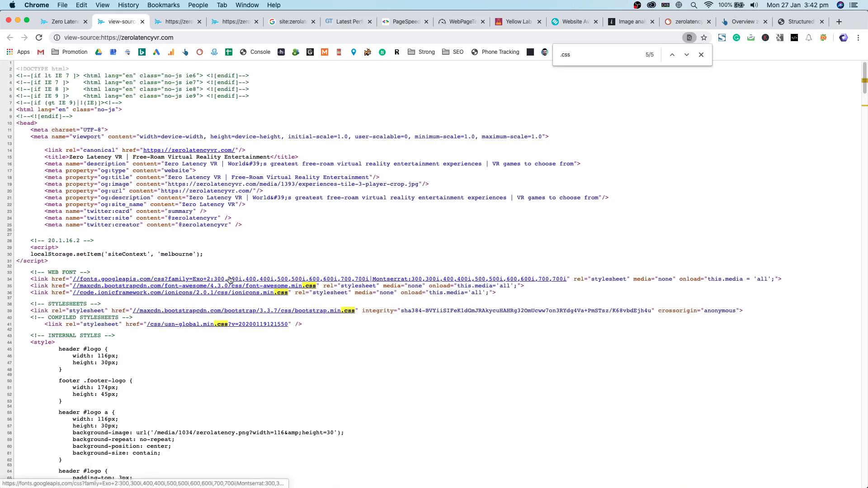
pyautogui.scroll(-10, 230, 279)
pyautogui.scroll(-20, 231, 279)
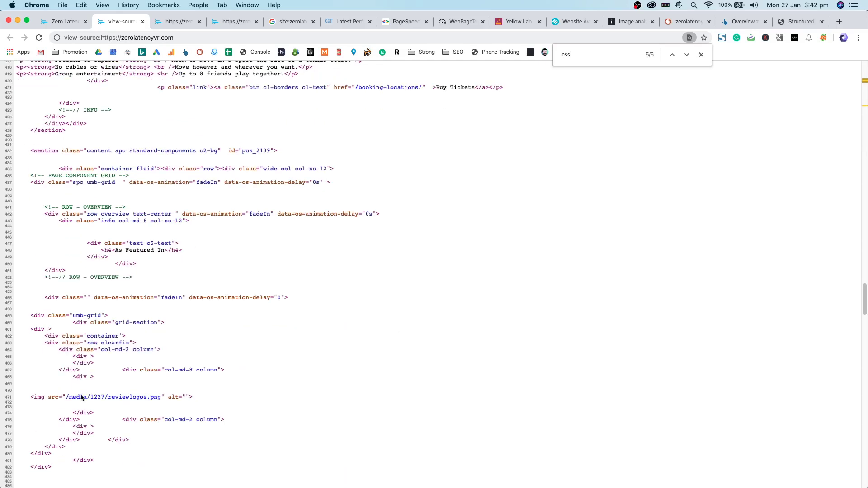
pyautogui.scroll(-15, 293, 271)
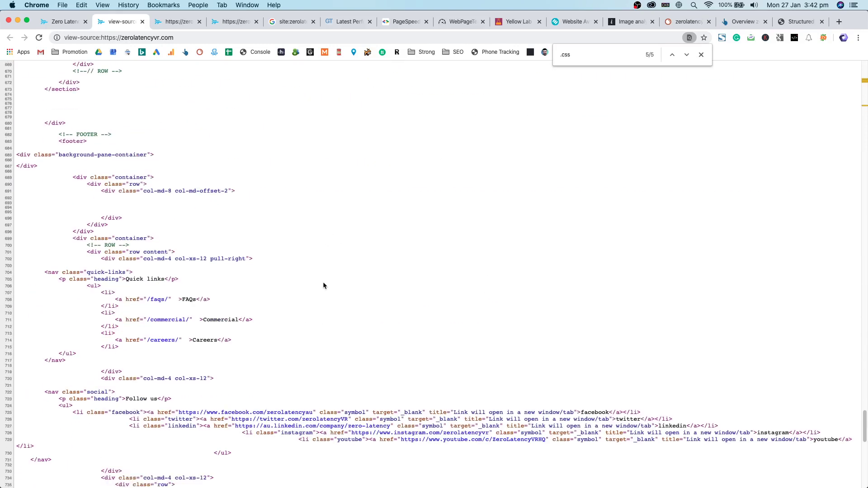
pyautogui.scroll(-1, 328, 283)
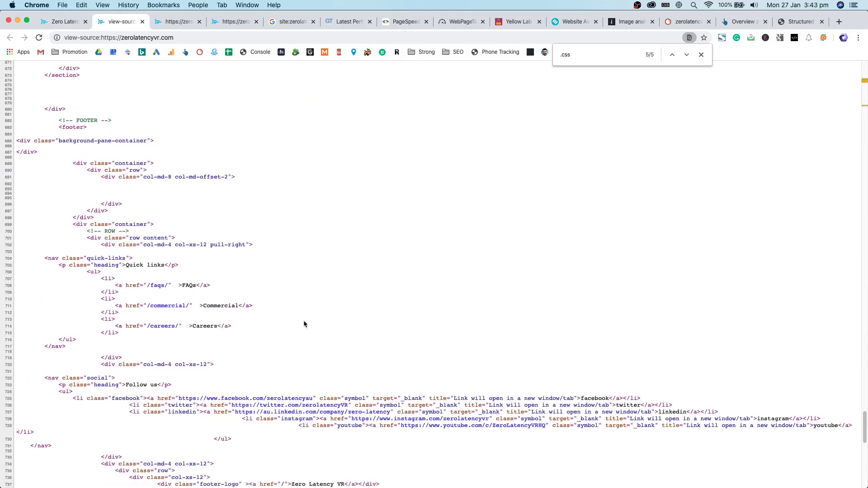
pyautogui.moveTo(508, 397); pyautogui.dragTo(432, 400)
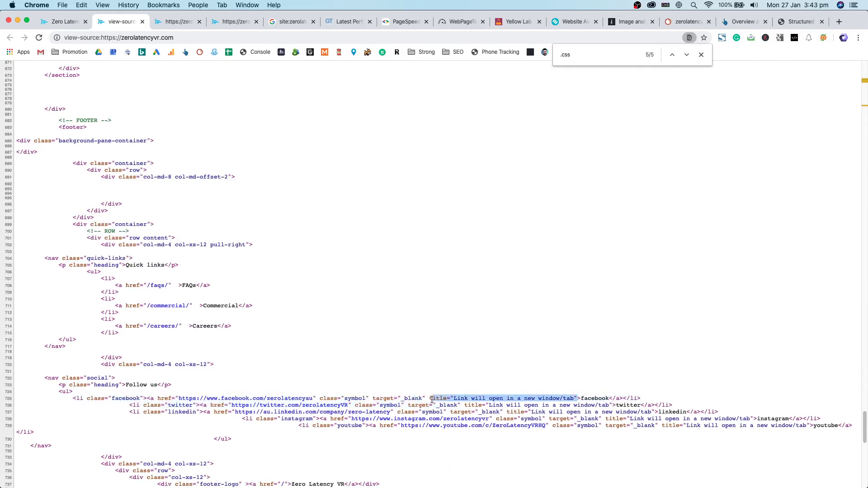
pyautogui.doubleClick(406, 398)
pyautogui.click(402, 397)
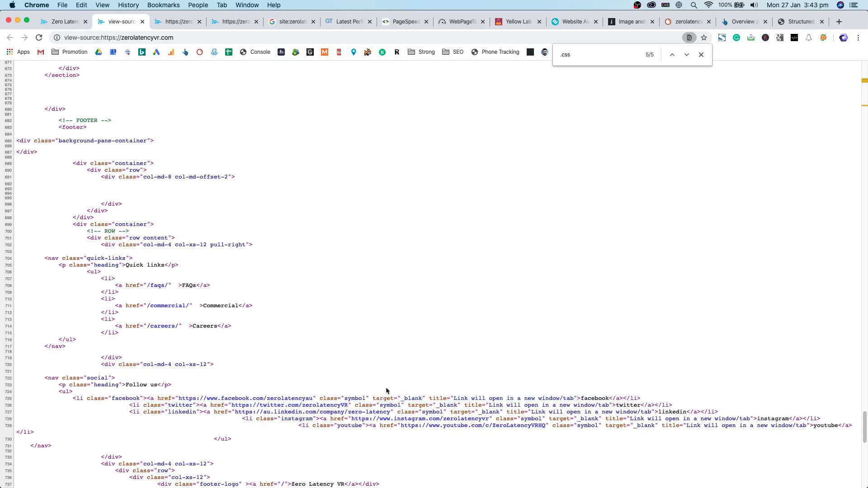
# Review the rest of the footer markup, the page tracking script and the cookie notice down to the closing html tag.
pyautogui.scroll(-2, 311, 258)
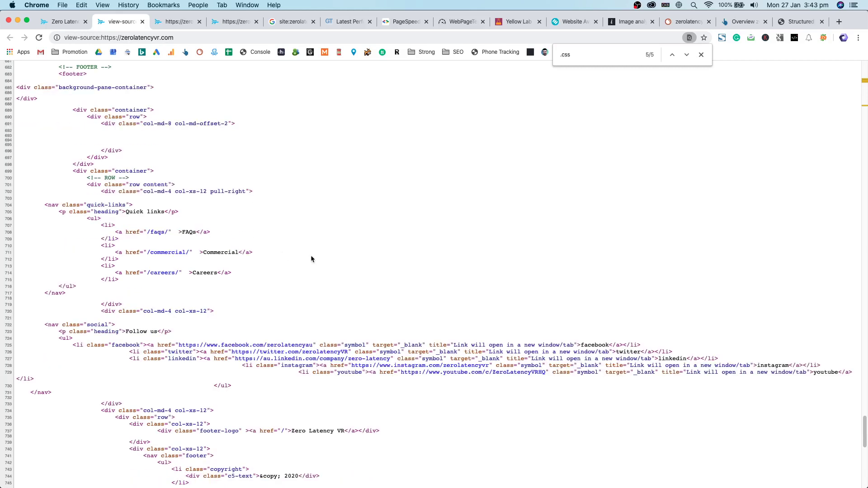
pyautogui.scroll(-5, 386, 399)
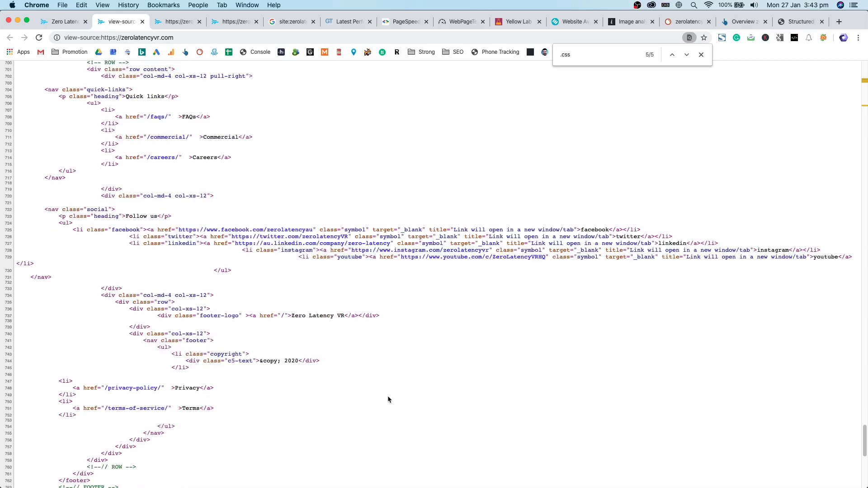
pyautogui.scroll(-1, 388, 400)
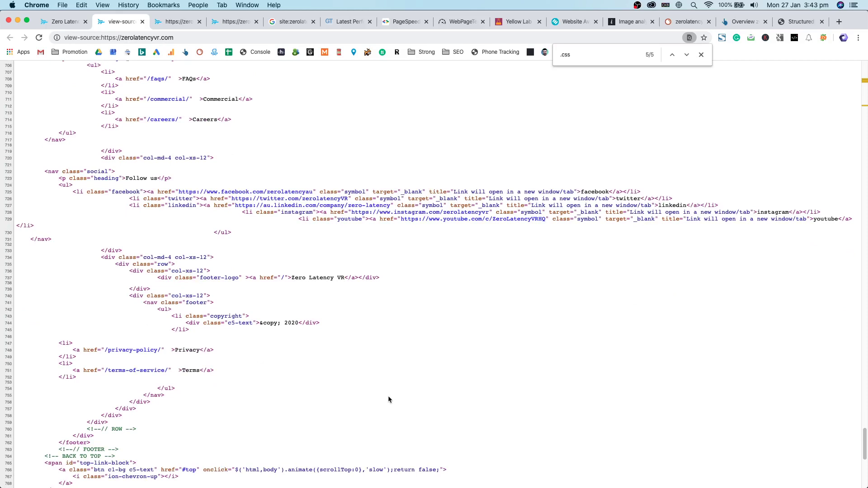
pyautogui.scroll(-5, 388, 398)
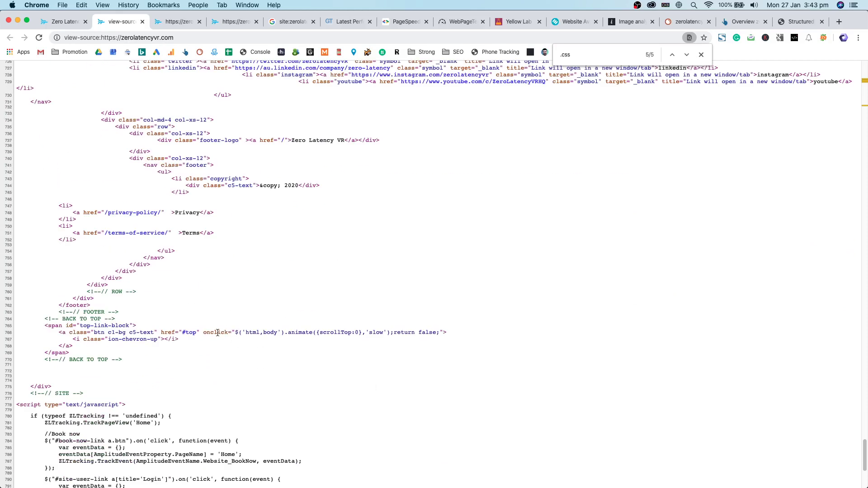
pyautogui.scroll(-7, 218, 333)
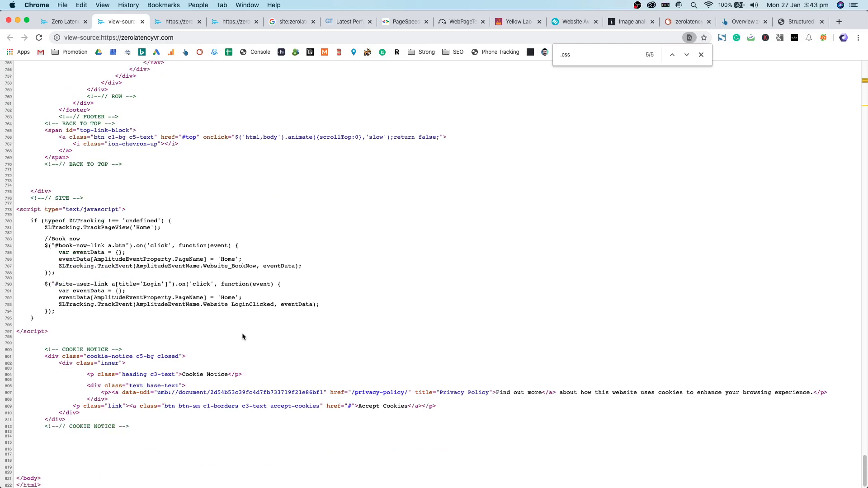
# Look over the tracking script, cookie notice and closing markup at the end of the homepage source, and close the source view.
pyautogui.moveTo(255, 482); pyautogui.dragTo(247, 349)
pyautogui.click(248, 263)
pyautogui.scroll(5, 248, 263)
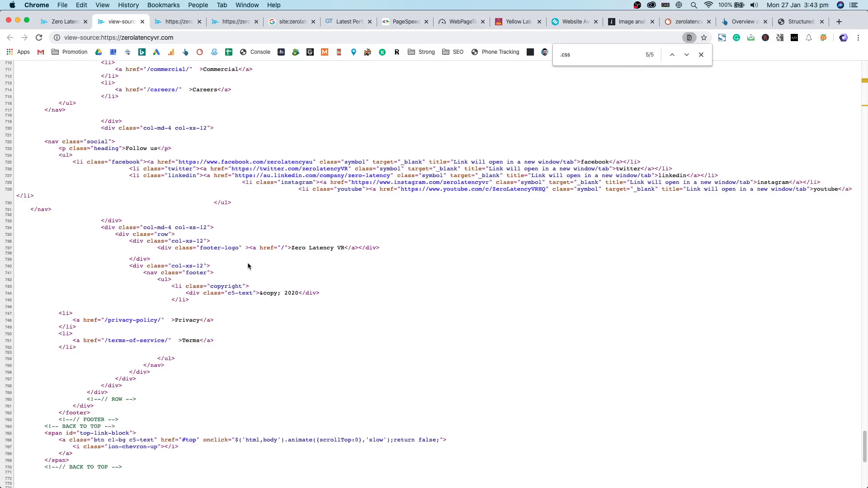
pyautogui.scroll(-10, 251, 280)
pyautogui.moveTo(64, 475); pyautogui.dragTo(56, 309)
pyautogui.click(55, 309)
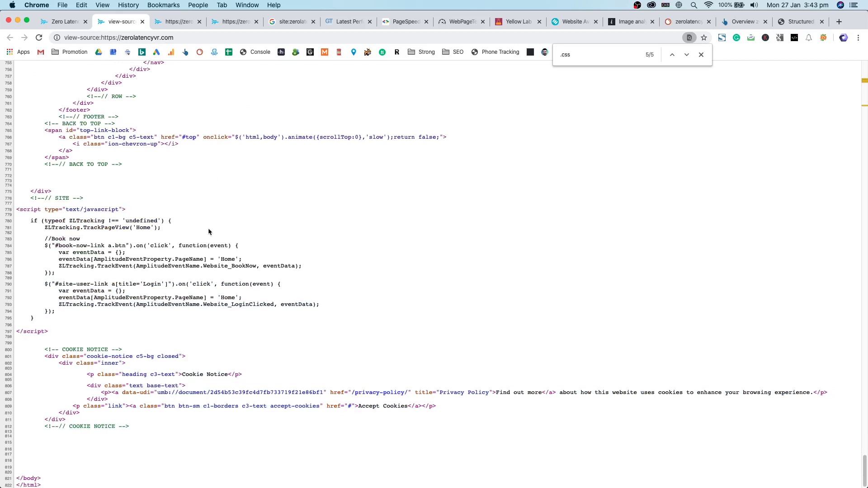
pyautogui.moveTo(199, 194); pyautogui.dragTo(216, 173)
pyautogui.click(217, 171)
pyautogui.middleClick(123, 22)
# Review the robots.txt rules, highlight the sitemap URL, and close the robots.txt page.
pyautogui.moveTo(229, 260); pyautogui.dragTo(1, 62)
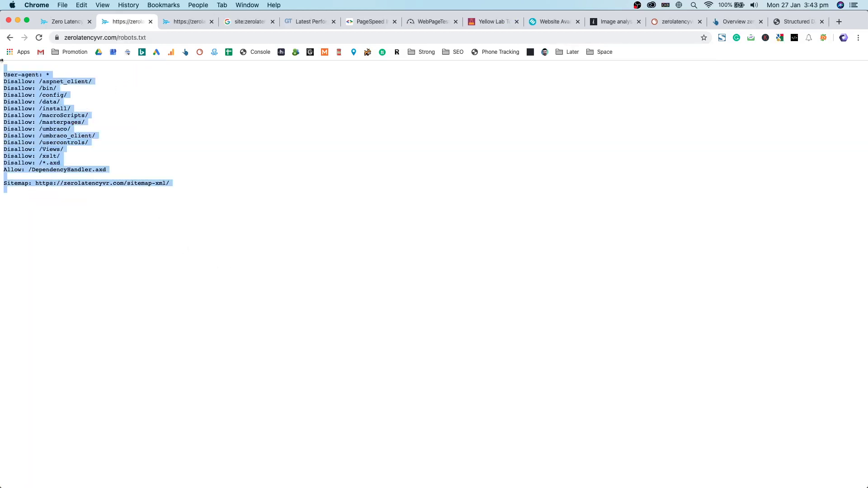
pyautogui.click(233, 146)
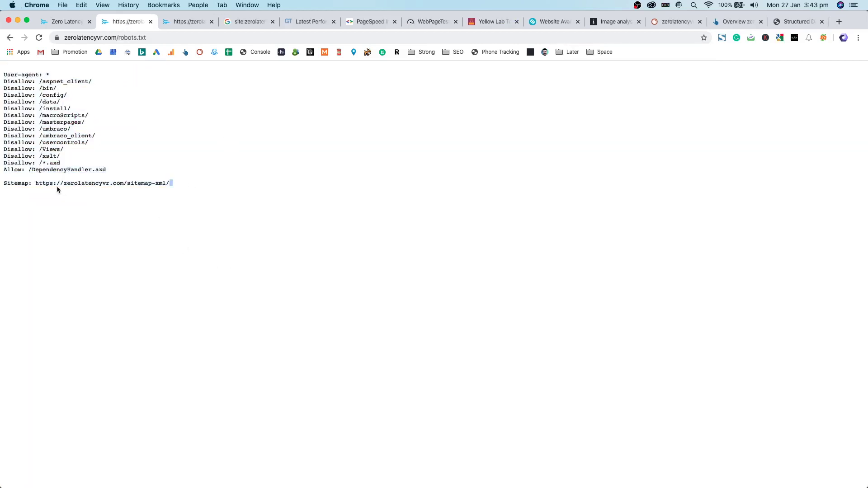
pyautogui.moveTo(63, 189); pyautogui.dragTo(37, 184)
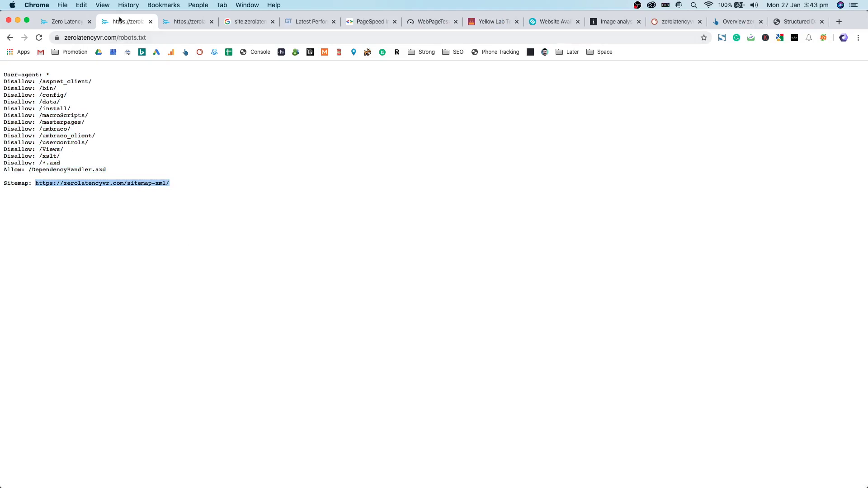
pyautogui.middleClick(119, 18)
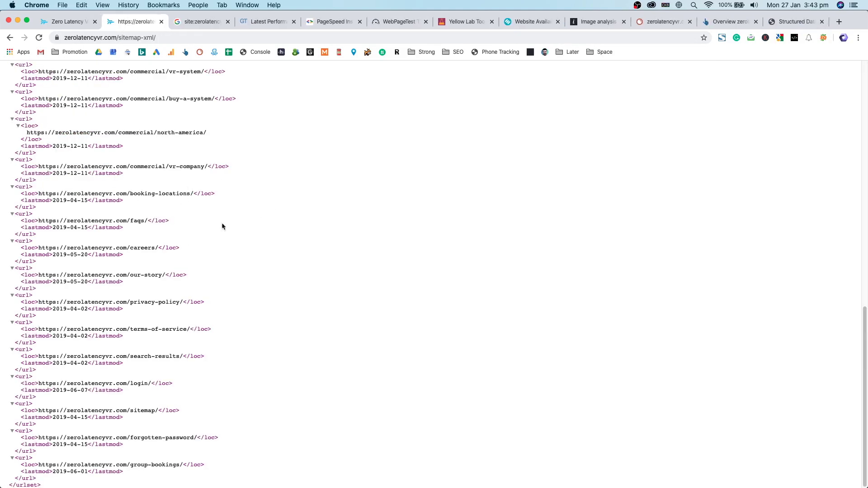
# Inspect the URLs listed in the XML sitemap, highlighting the careers path.
pyautogui.moveTo(157, 248); pyautogui.dragTo(130, 248)
pyautogui.click(48, 247)
pyautogui.click(191, 252)
pyautogui.click(140, 248)
pyautogui.scroll(15, 141, 258)
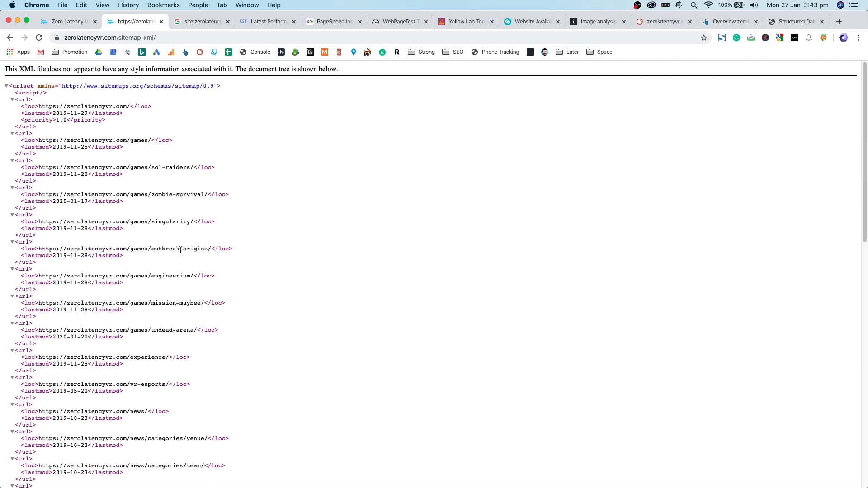
# Highlight the last-modified dates of the outbreak-origins and our-story entries in the sitemap, and close the sitemap page.
pyautogui.moveTo(87, 255); pyautogui.dragTo(52, 256)
pyautogui.scroll(-15, 218, 219)
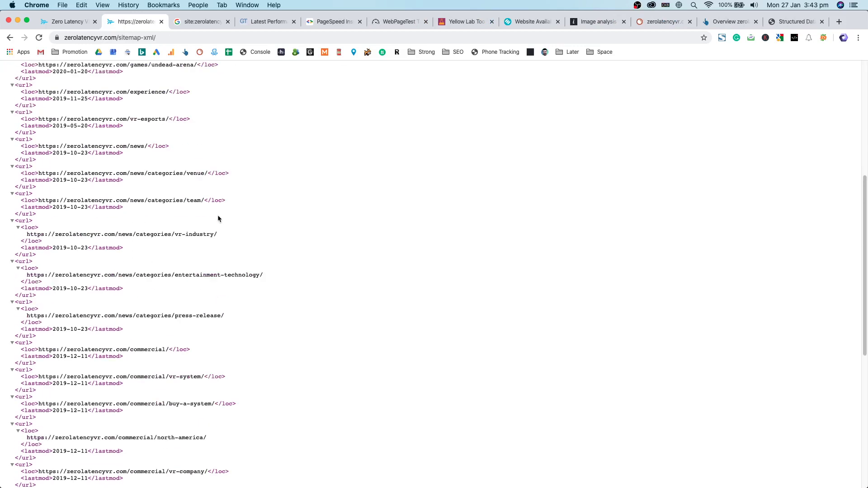
pyautogui.moveTo(88, 309); pyautogui.dragTo(52, 309)
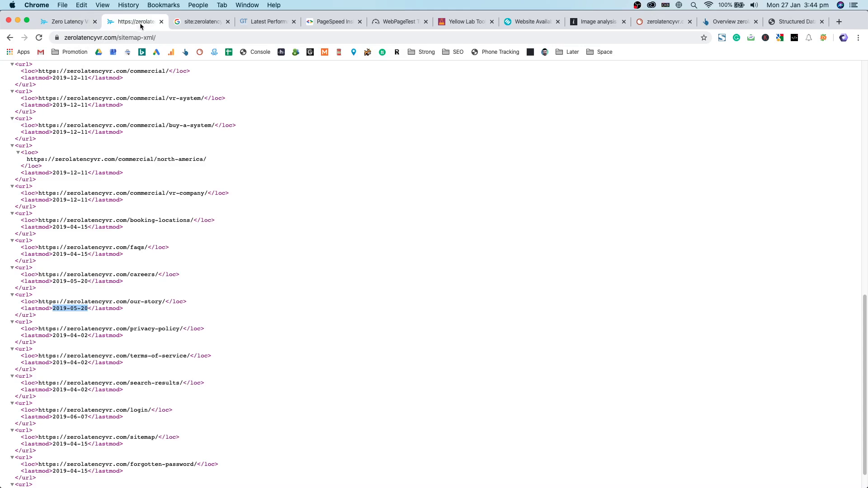
pyautogui.press('super+w')
# Review the first page of Google results for site:zerolatencyvr.com, highlighting part of the Commercial result's description.
pyautogui.scroll(10, 370, 282)
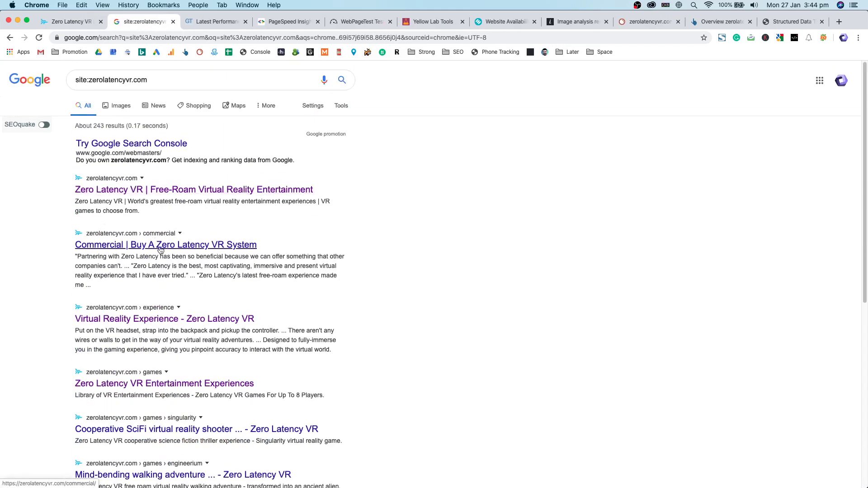
pyautogui.moveTo(148, 266); pyautogui.dragTo(235, 284)
pyautogui.click(236, 284)
pyautogui.scroll(-4, 181, 244)
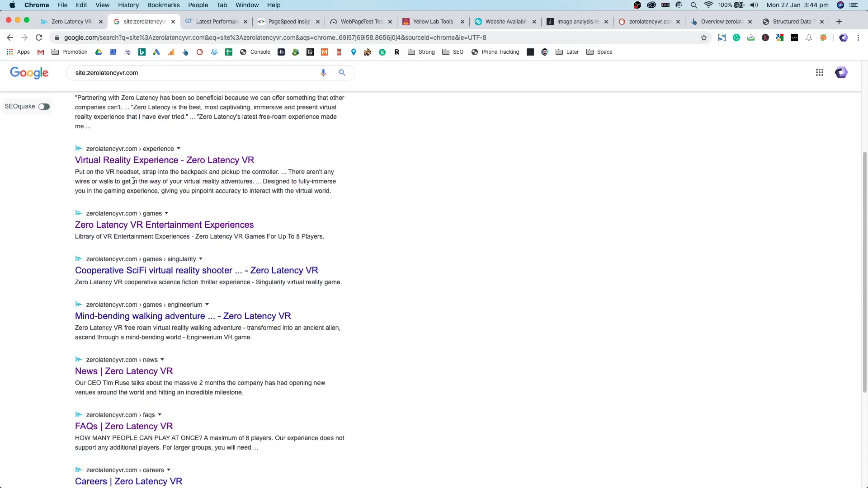
pyautogui.scroll(-1, 131, 246)
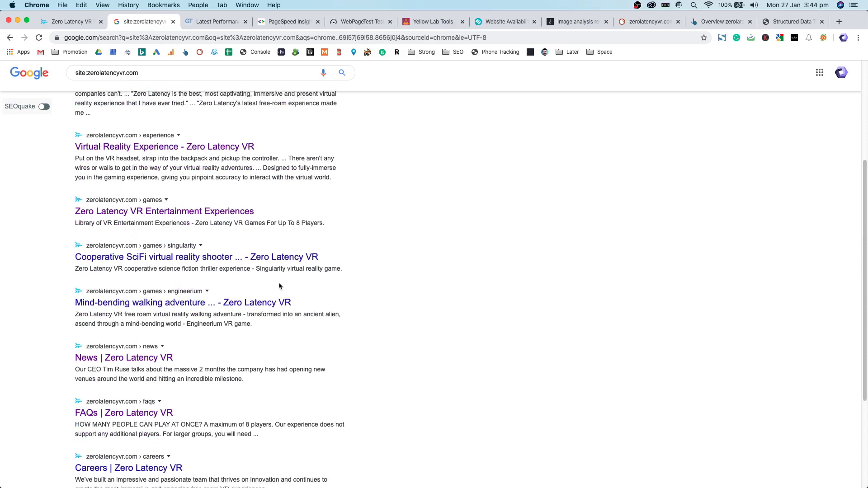
# Highlight the "- Zero Latency VR" suffix in the title of the Cooperative SciFi virtual reality shooter result.
pyautogui.moveTo(325, 261); pyautogui.dragTo(247, 258)
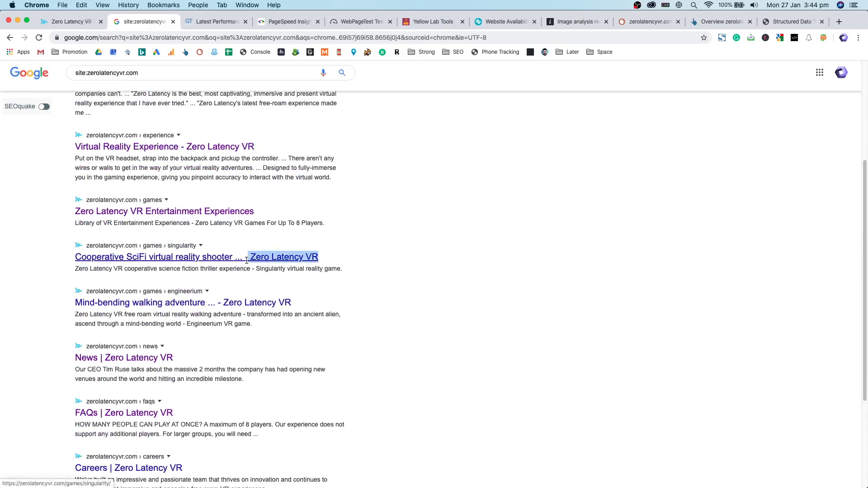
pyautogui.moveTo(361, 260); pyautogui.dragTo(270, 259)
pyautogui.click(406, 267)
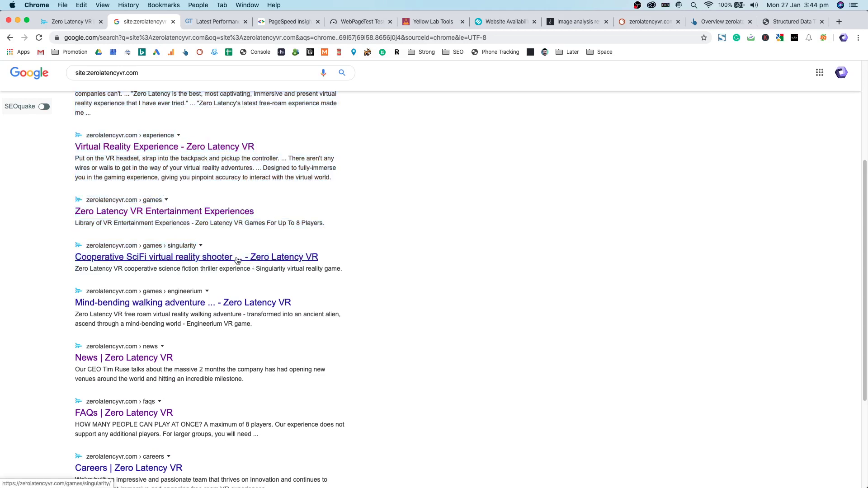
pyautogui.moveTo(327, 262); pyautogui.dragTo(245, 259)
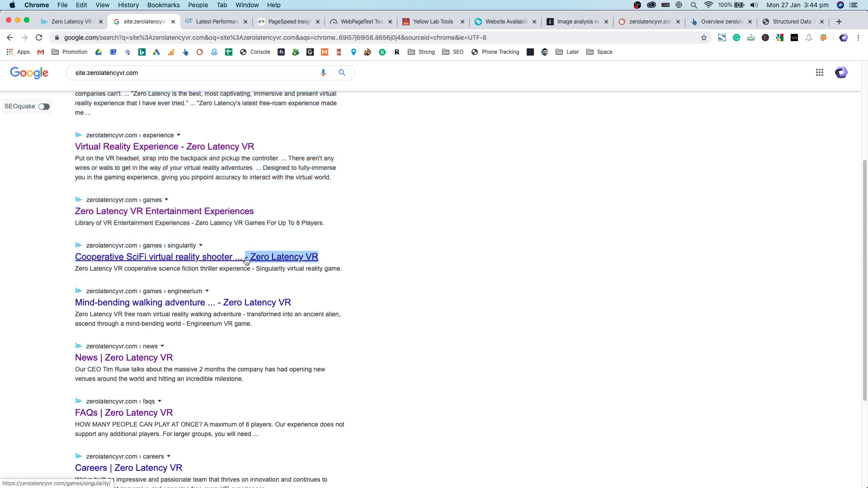
# Open the second page of search results and highlight the GitLab, Sitemap and Login listings.
pyautogui.scroll(-5, 264, 453)
pyautogui.click(274, 434)
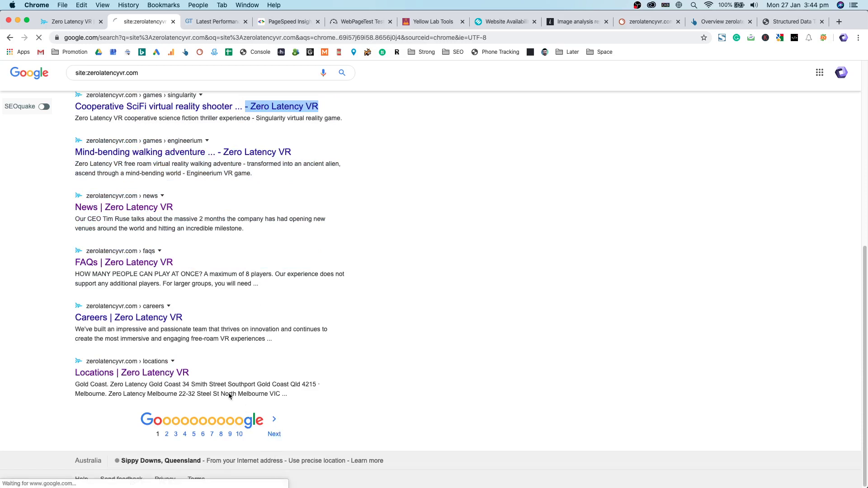
pyautogui.scroll(-1, 39, 310)
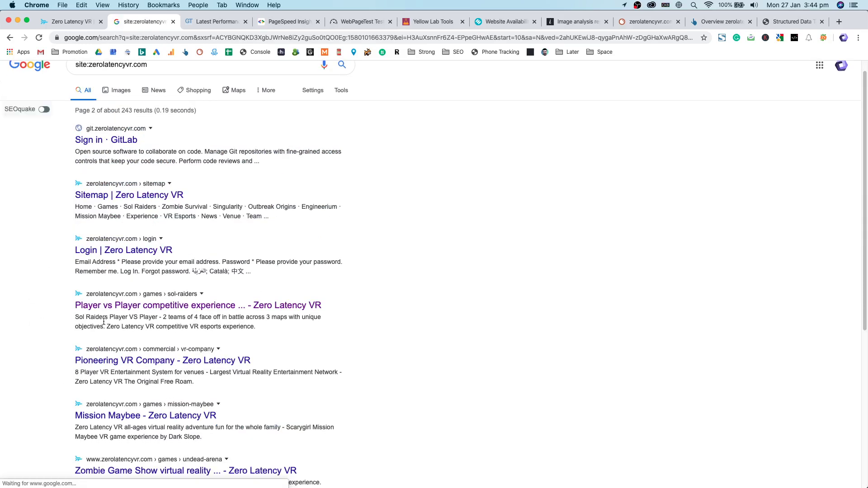
pyautogui.moveTo(164, 273); pyautogui.dragTo(97, 152)
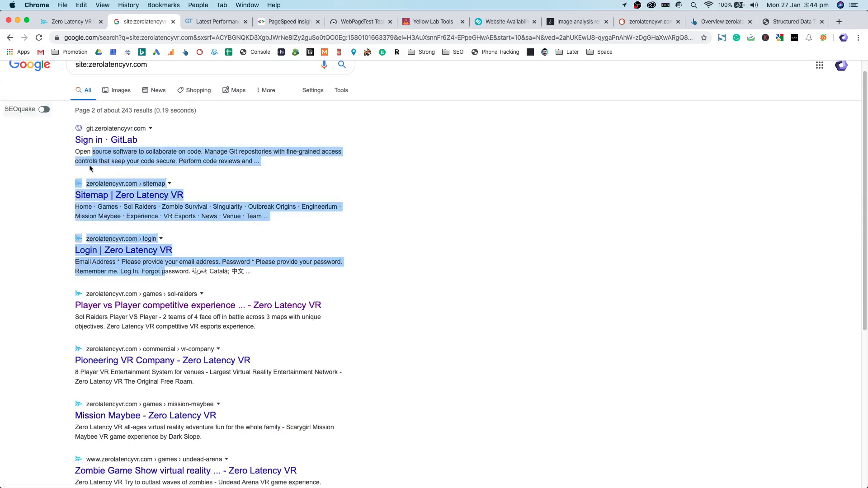
pyautogui.click(91, 170)
# Open the GitLab sign-in result in a new tab, highlight the git subdomain in its address, and close that tab.
pyautogui.keyDown('super'); pyautogui.click(97, 139); pyautogui.keyUp('super')
pyautogui.click(199, 23)
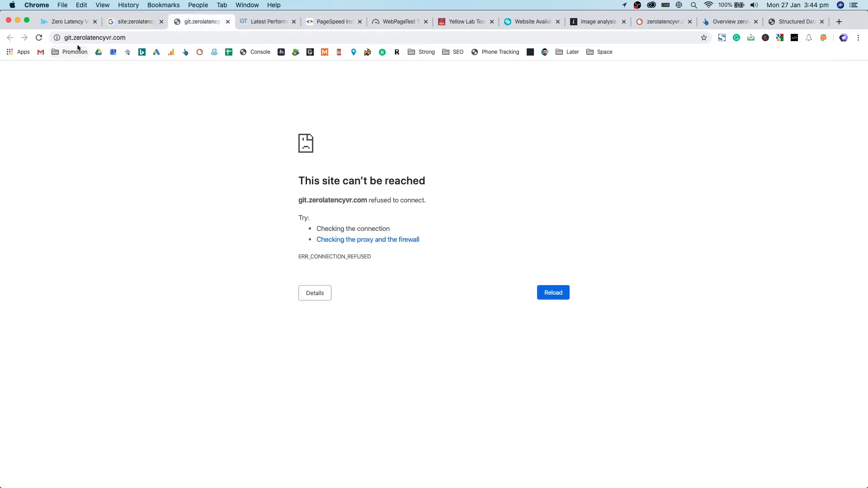
pyautogui.doubleClick(82, 40)
pyautogui.moveTo(82, 40); pyautogui.dragTo(68, 40)
pyautogui.doubleClick(89, 38)
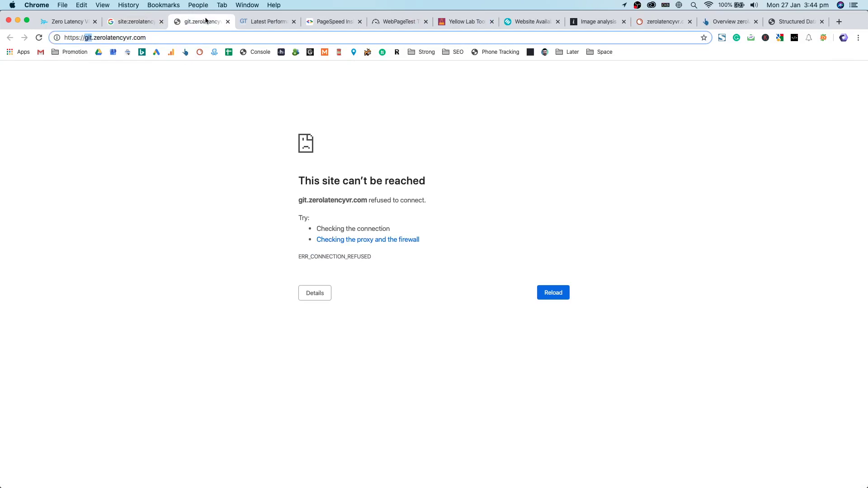
pyautogui.click(228, 22)
# Review page 7 of the site:zerolatencyvr.com results and close the search tab.
pyautogui.scroll(-6, 271, 246)
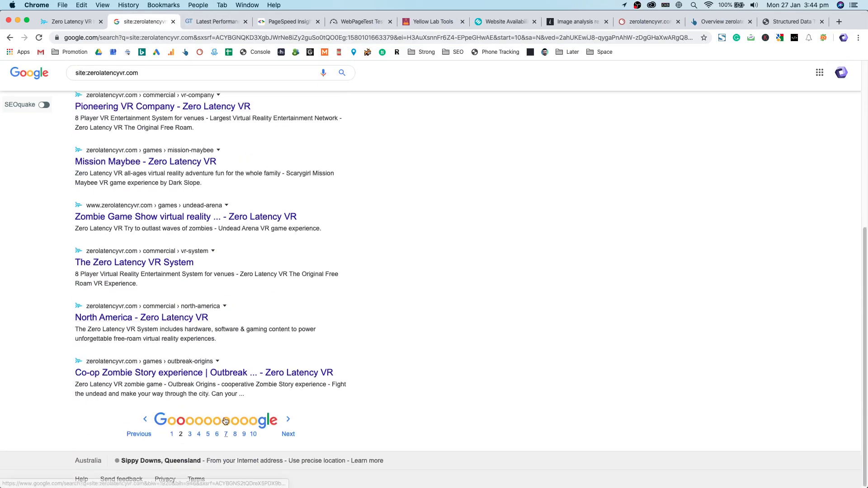
pyautogui.click(225, 420)
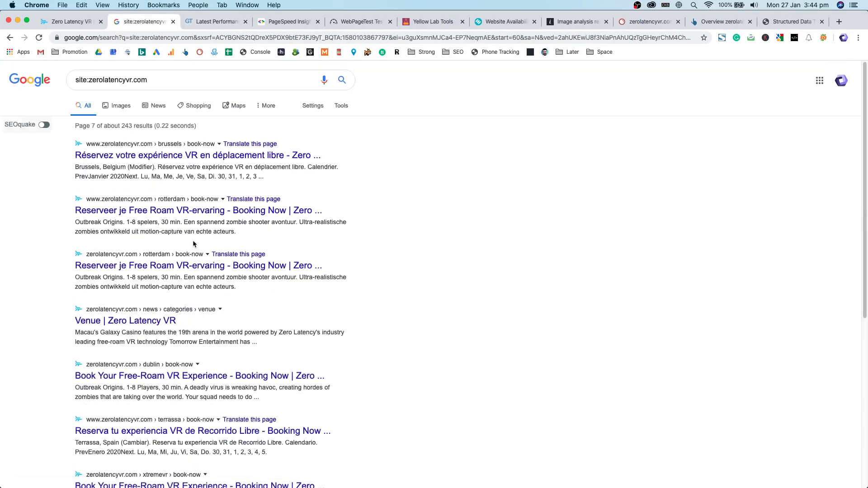
pyautogui.scroll(-6, 193, 244)
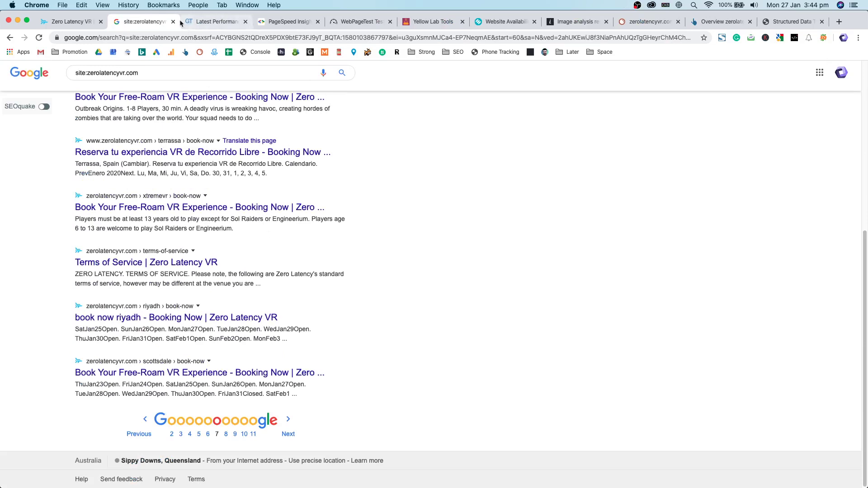
pyautogui.click(174, 21)
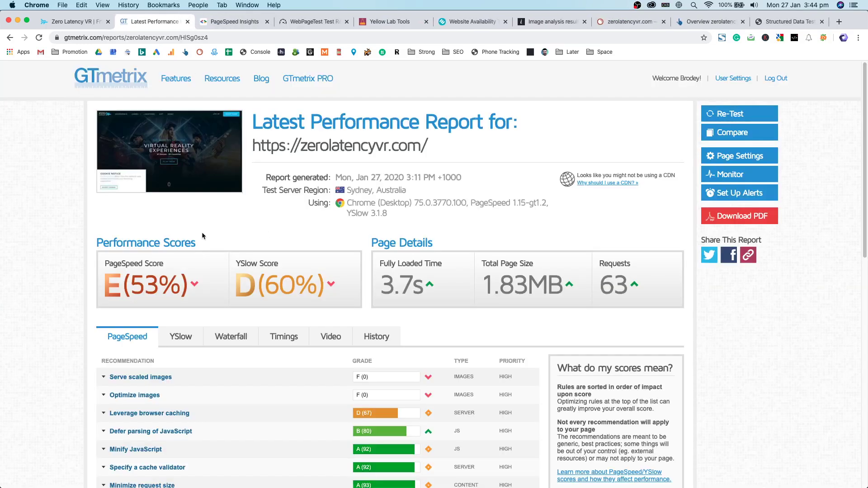
# Highlight the GTmetrix PageSpeed score, expand the Optimize images recommendation, and highlight the first image's reduction percentage.
pyautogui.moveTo(131, 281); pyautogui.dragTo(178, 277)
pyautogui.click(251, 290)
pyautogui.click(303, 402)
pyautogui.scroll(-3, 303, 403)
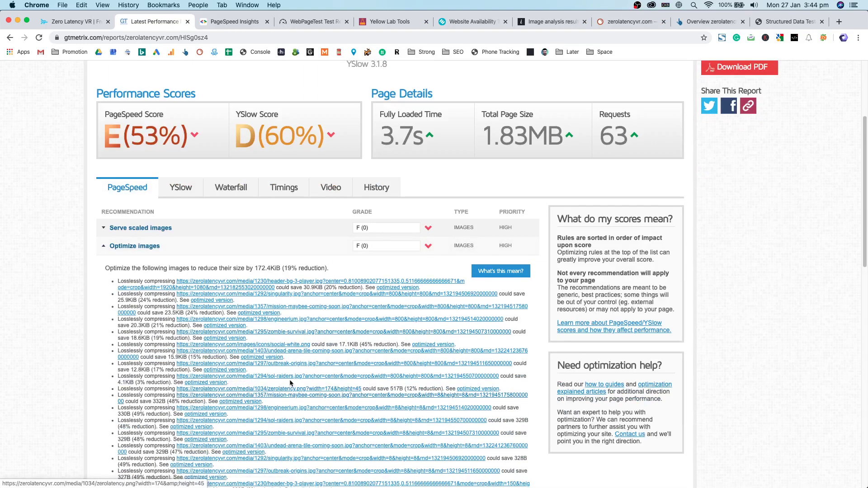
pyautogui.doubleClick(331, 287)
pyautogui.scroll(2, 334, 288)
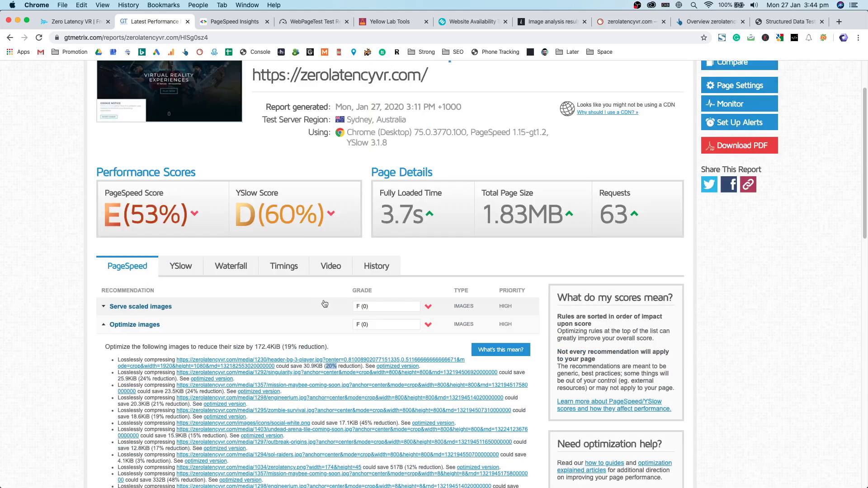
# Highlight the total page size and collapse the Optimize images recommendation.
pyautogui.doubleClick(523, 218)
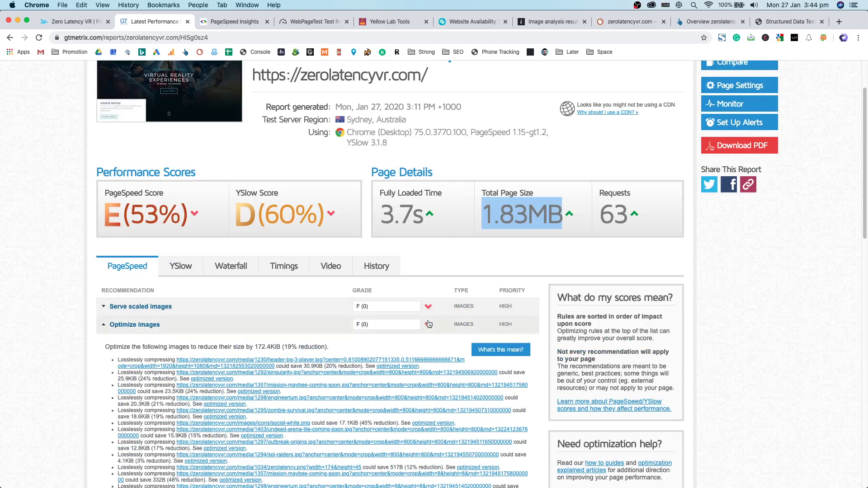
pyautogui.click(429, 324)
pyautogui.scroll(-3, 425, 321)
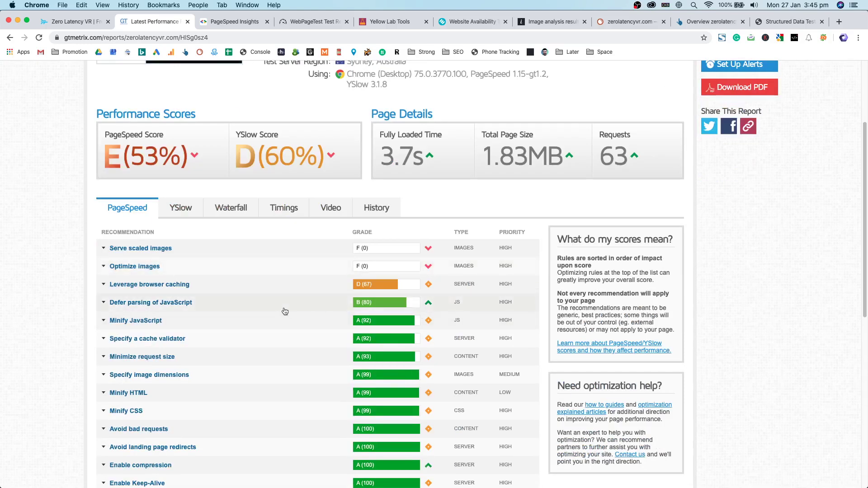
pyautogui.click(243, 268)
pyautogui.click(243, 267)
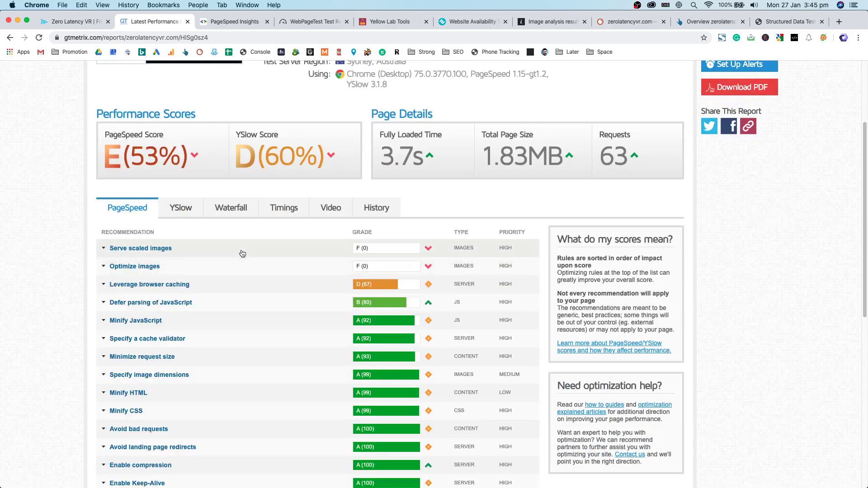
# Expand the Serve scaled images recommendation, highlight the sol-raiders image's reduction and displayed dimensions, and collapse the recommendation.
pyautogui.click(242, 254)
pyautogui.moveTo(365, 290); pyautogui.dragTo(329, 291)
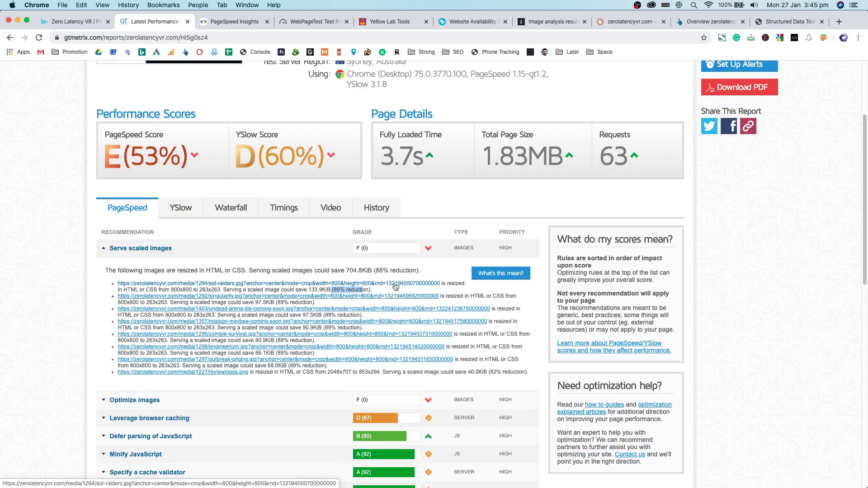
pyautogui.click(323, 290)
pyautogui.doubleClick(210, 290)
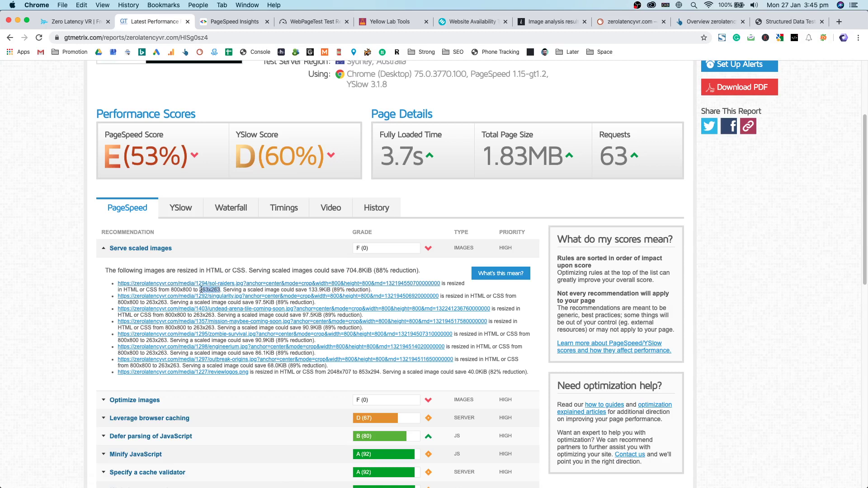
pyautogui.doubleClick(210, 290)
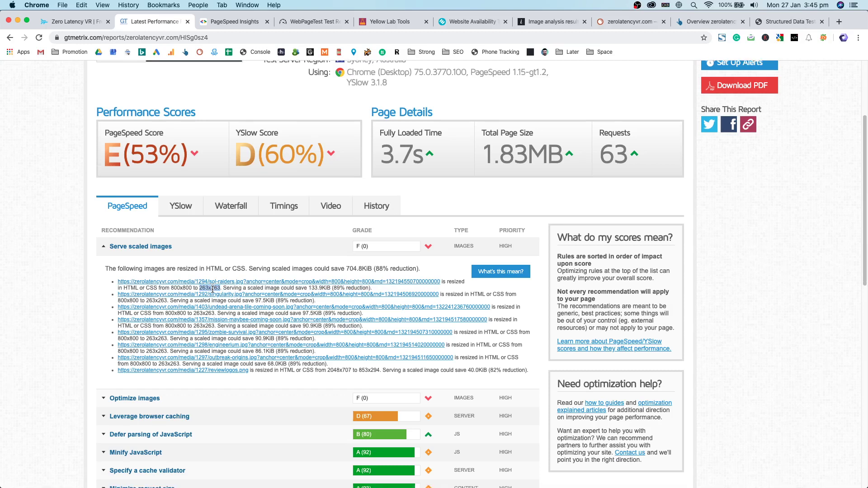
pyautogui.scroll(-2, 212, 289)
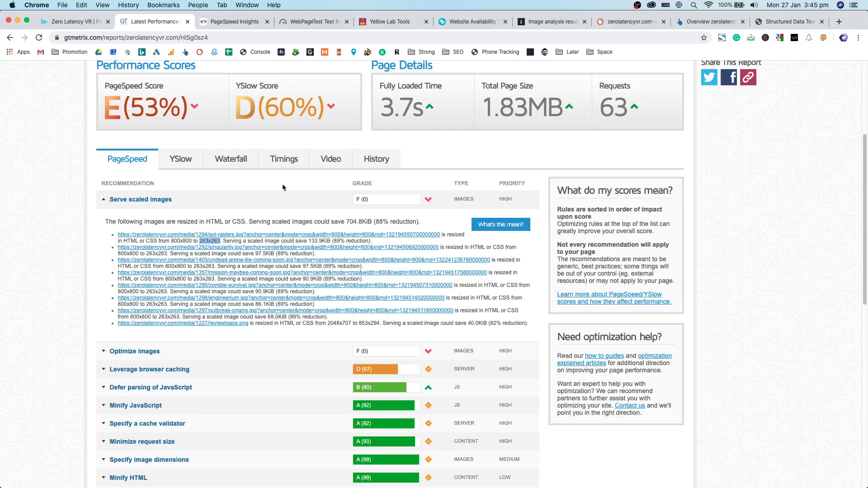
pyautogui.click(286, 198)
# Highlight the Fully Loaded Time value in the report's page details.
pyautogui.scroll(5, 298, 190)
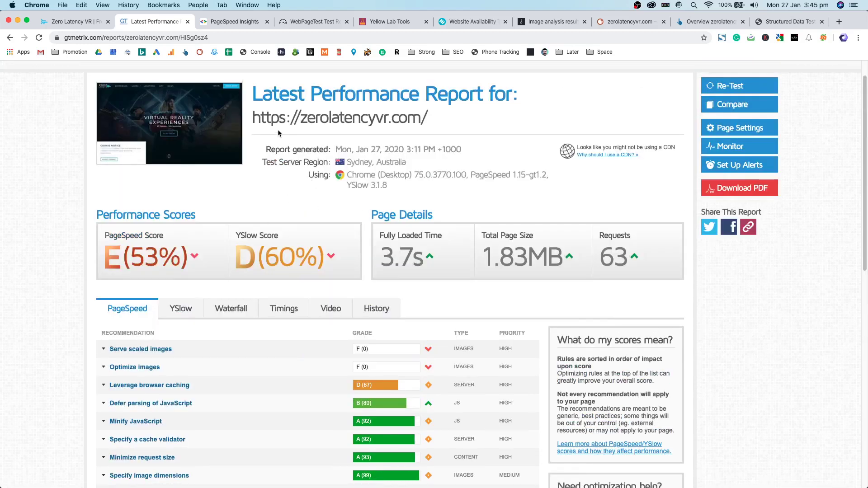
pyautogui.doubleClick(411, 256)
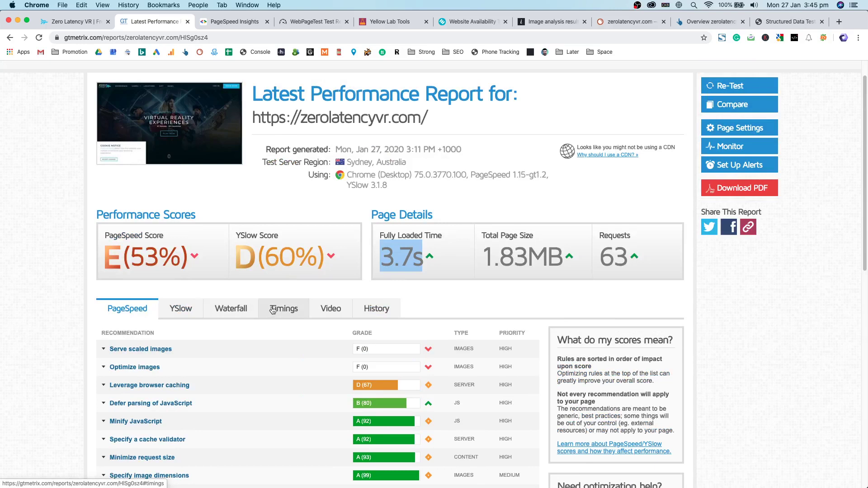
# Open the GTmetrix page load timings, highlight the Contentful paint value, and show the First contentful paint explanation.
pyautogui.click(290, 312)
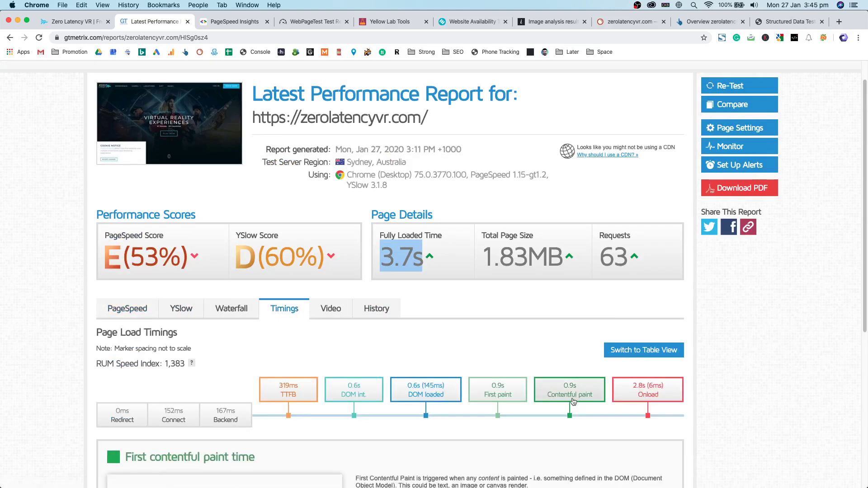
pyautogui.moveTo(578, 387); pyautogui.dragTo(537, 385)
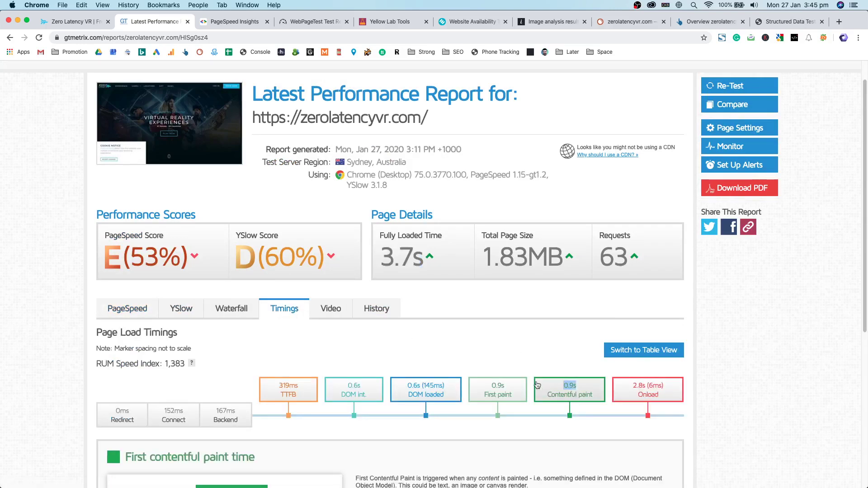
pyautogui.click(540, 384)
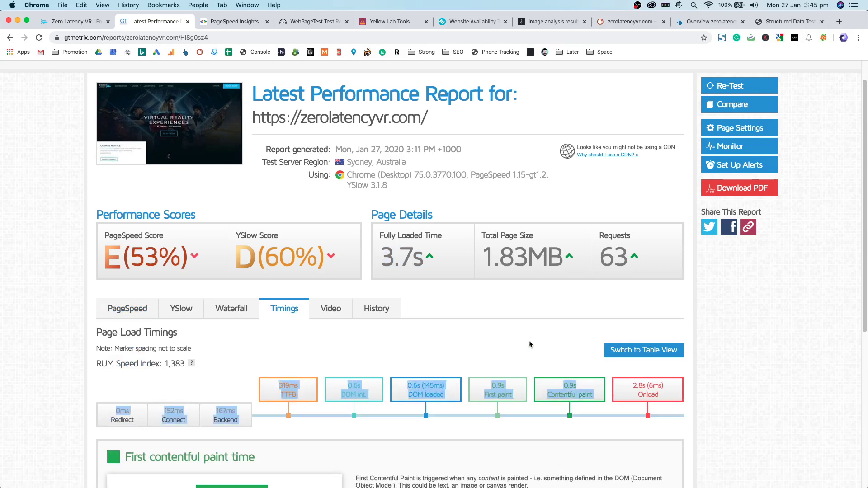
pyautogui.scroll(-6, 530, 338)
pyautogui.scroll(4, 439, 334)
pyautogui.click(380, 305)
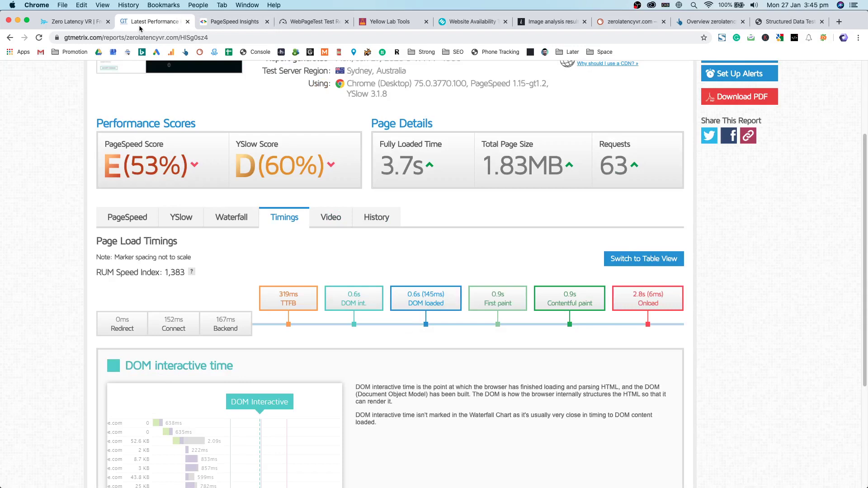
pyautogui.click(561, 298)
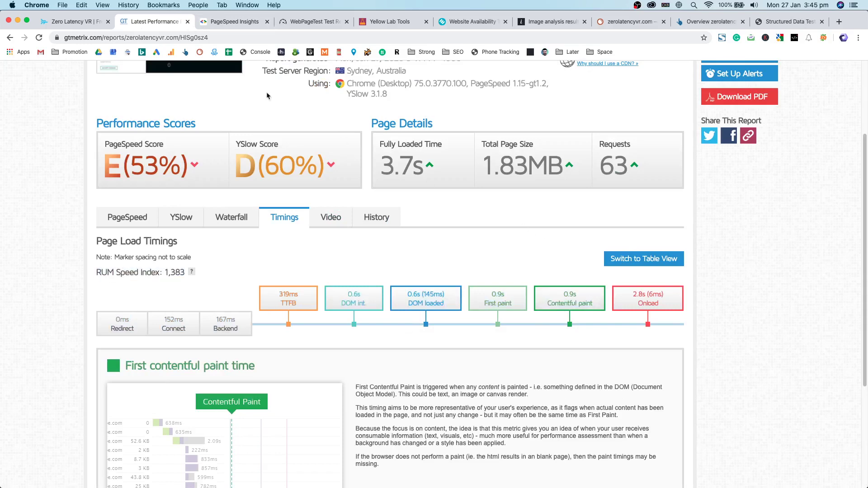
# Highlight the Fully Loaded Time and Total Page Size values, and close the GTmetrix report.
pyautogui.doubleClick(391, 155)
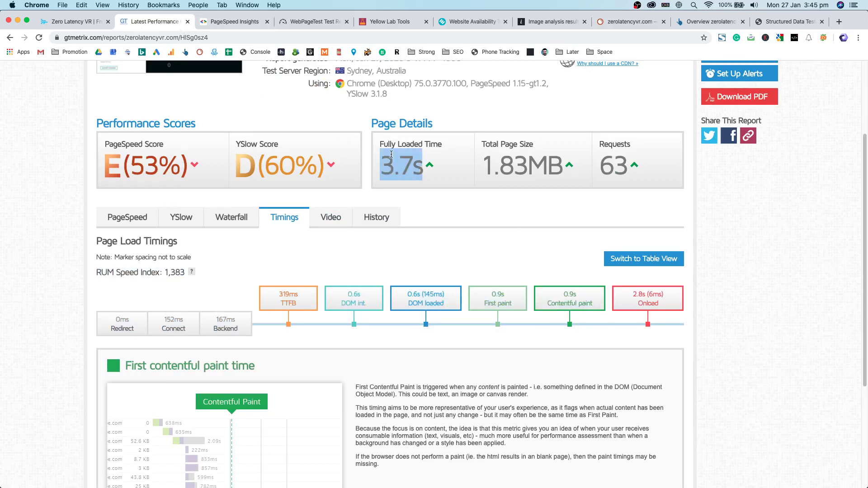
pyautogui.click(405, 169)
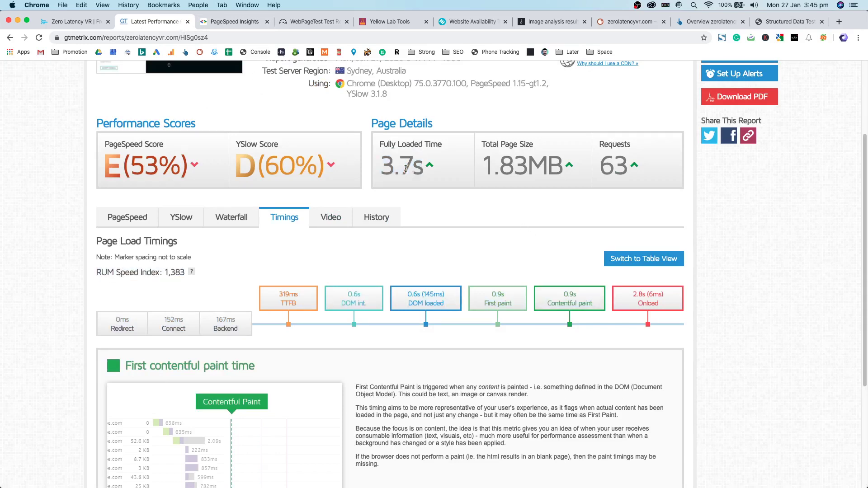
pyautogui.doubleClick(530, 169)
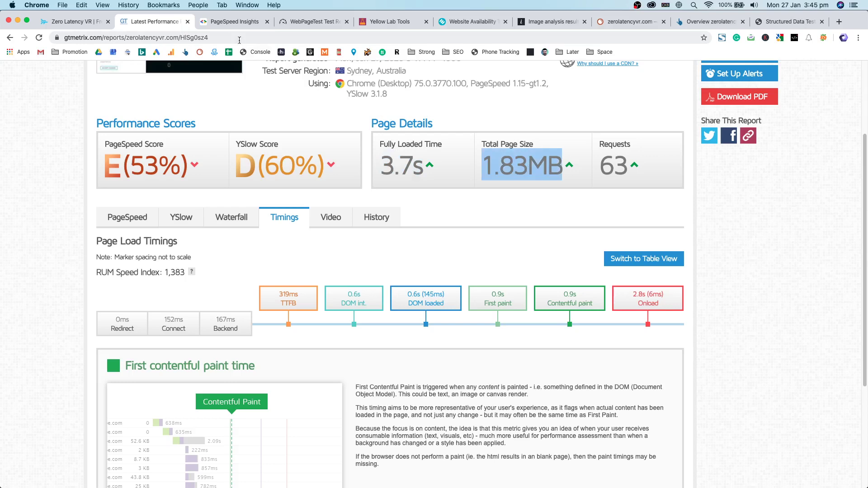
pyautogui.click(187, 22)
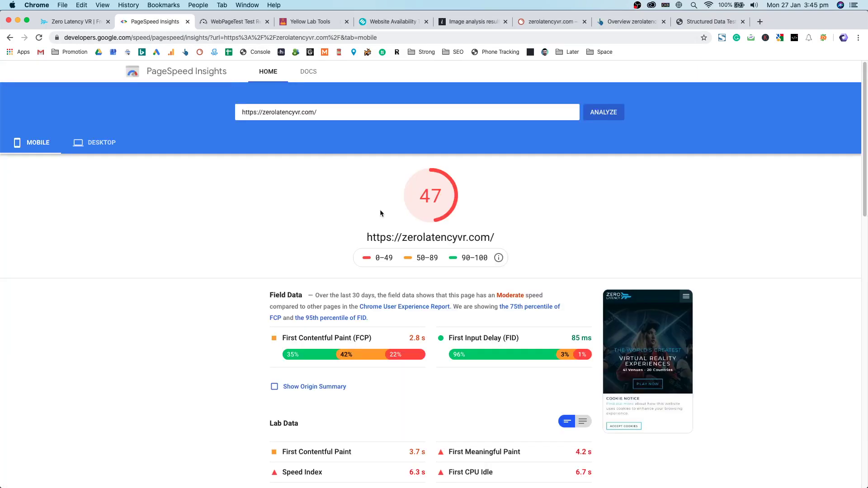
# Compare the desktop and mobile PageSpeed Insights scores, and review the mobile results down to the Opportunities section.
pyautogui.click(95, 142)
pyautogui.click(50, 145)
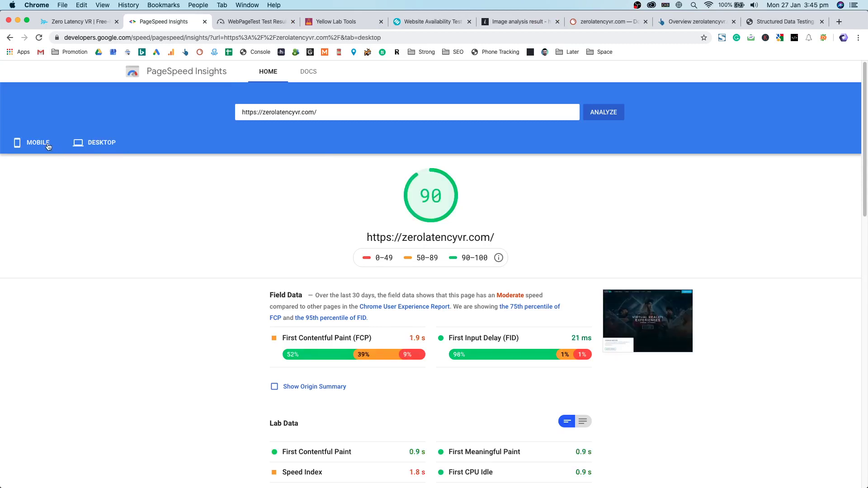
pyautogui.scroll(-2, 65, 147)
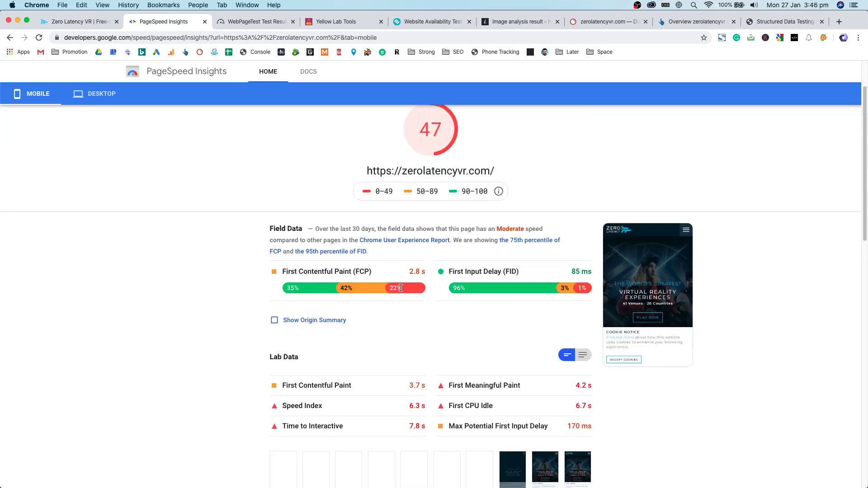
pyautogui.scroll(-7, 401, 288)
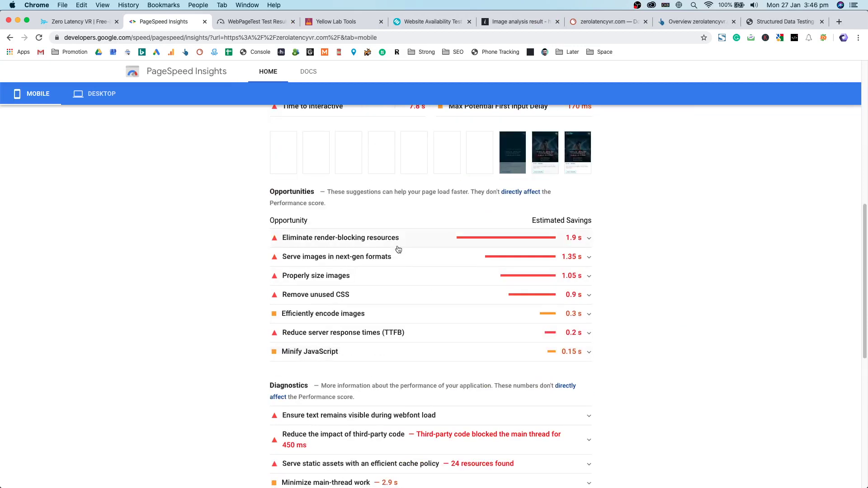
# Expand the Eliminate render-blocking resources opportunity to inspect the listed files, and collapse it.
pyautogui.click(400, 245)
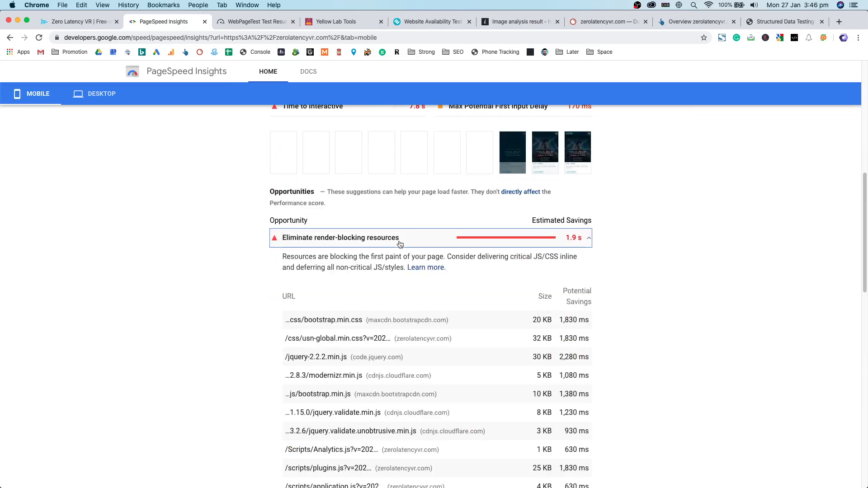
pyautogui.moveTo(399, 245); pyautogui.dragTo(192, 273)
pyautogui.click(192, 271)
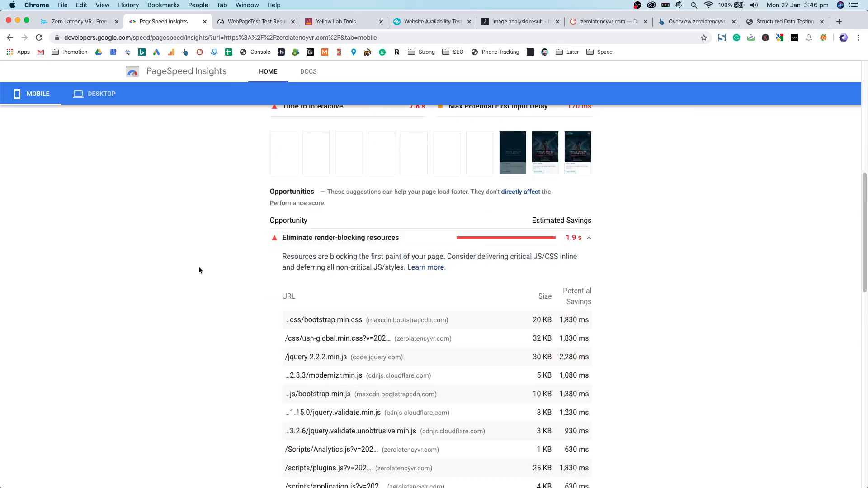
pyautogui.click(333, 240)
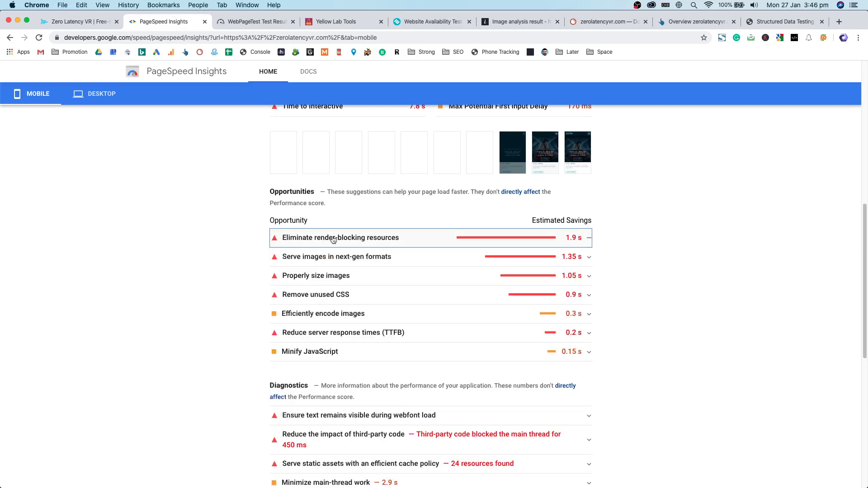
# Expand the Serve images in next-gen formats opportunity to inspect the listed images, and collapse it.
pyautogui.click(353, 259)
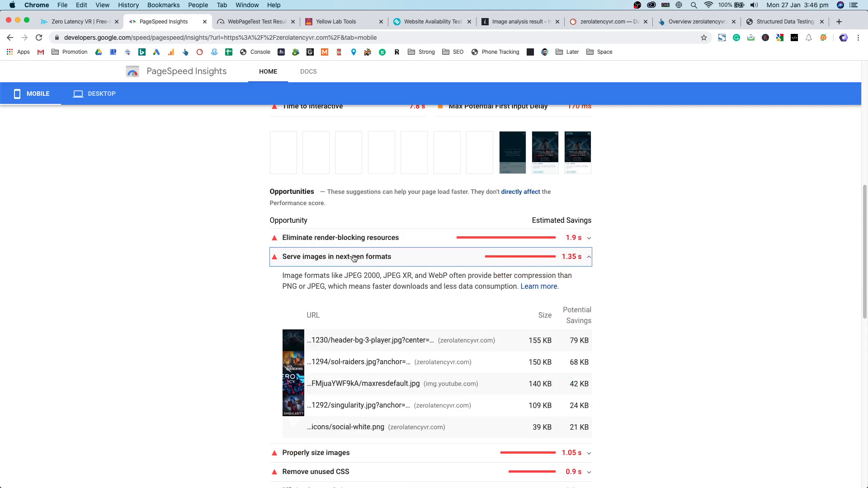
pyautogui.click(354, 259)
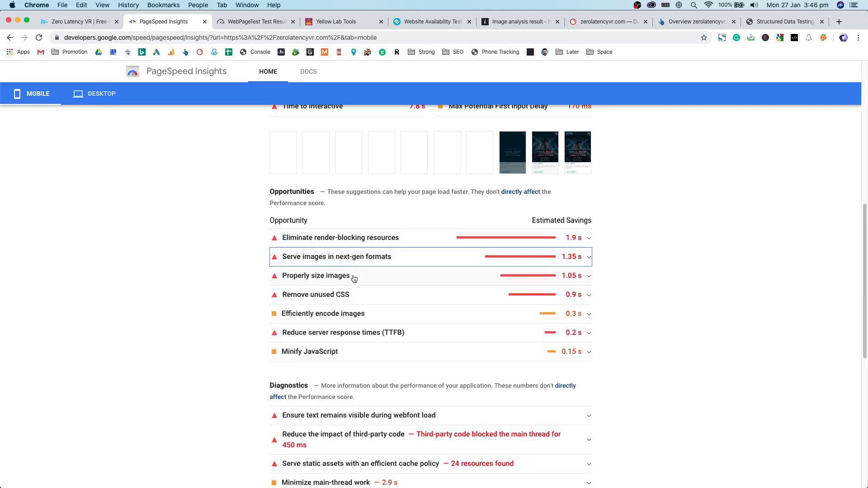
pyautogui.scroll(-1, 356, 278)
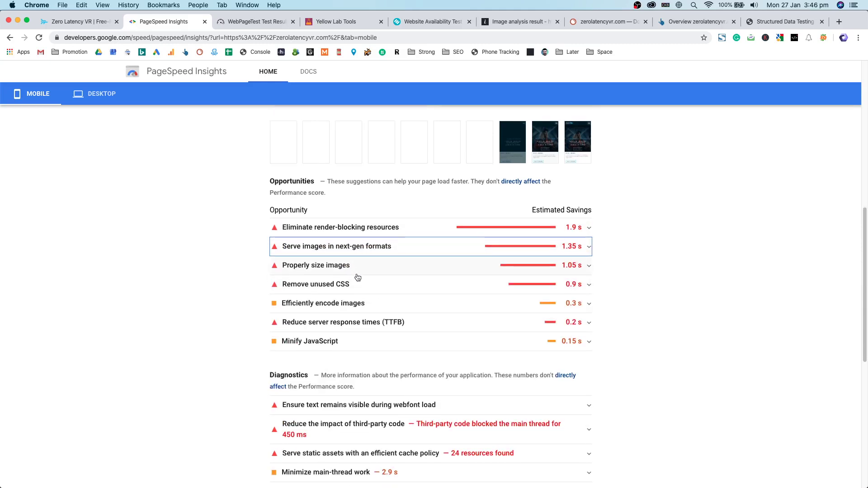
# Highlight the lab data timings in the desktop results and close the PageSpeed Insights report.
pyautogui.scroll(8, 358, 277)
pyautogui.click(96, 117)
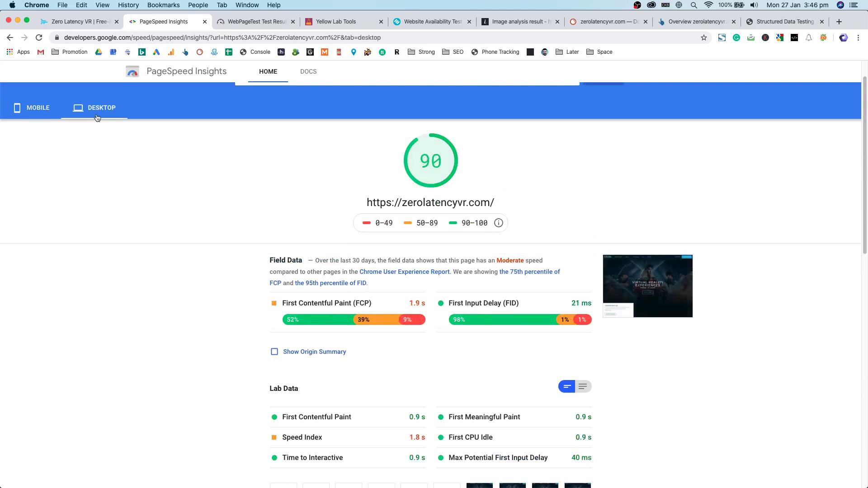
pyautogui.moveTo(404, 415); pyautogui.dragTo(426, 459)
pyautogui.click(204, 22)
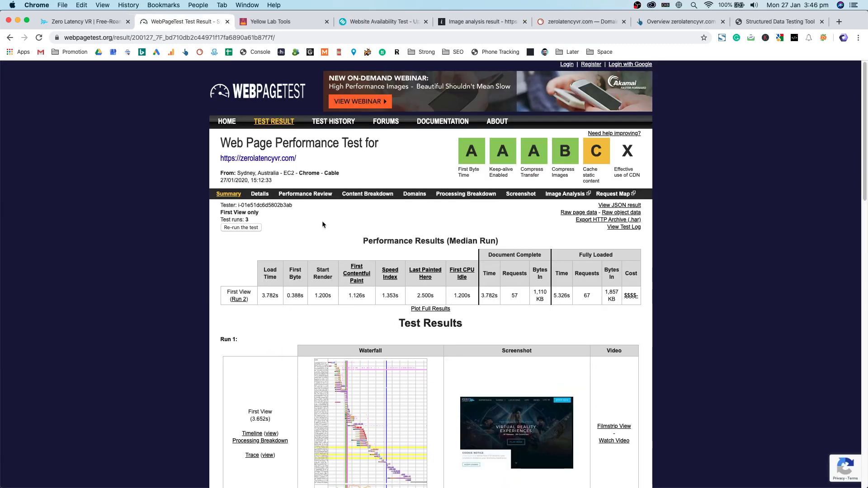
# Review the WebPageTest performance results and run details for the homepage, and close the report.
pyautogui.scroll(-7, 323, 225)
pyautogui.scroll(7, 322, 225)
pyautogui.scroll(-3, 499, 324)
pyautogui.press('super+w')
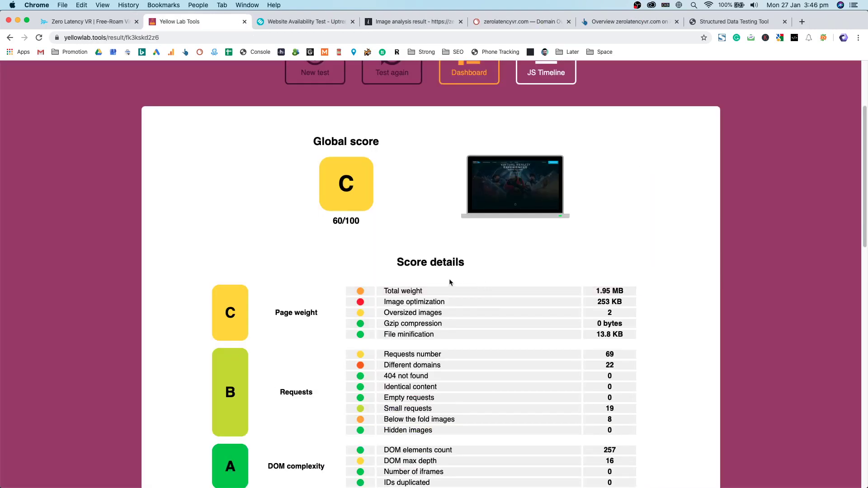
# Review the Yellow Lab Tools score details from page weight down to server config.
pyautogui.scroll(-5, 449, 281)
pyautogui.scroll(3, 527, 268)
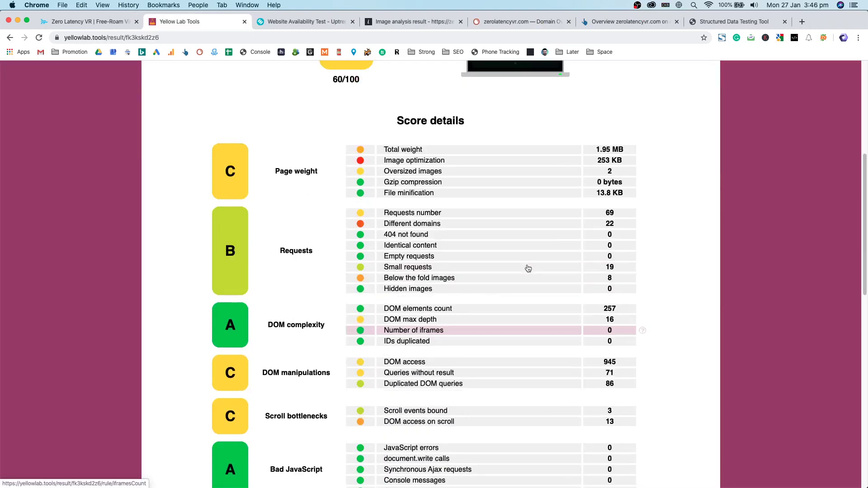
pyautogui.scroll(-10, 527, 269)
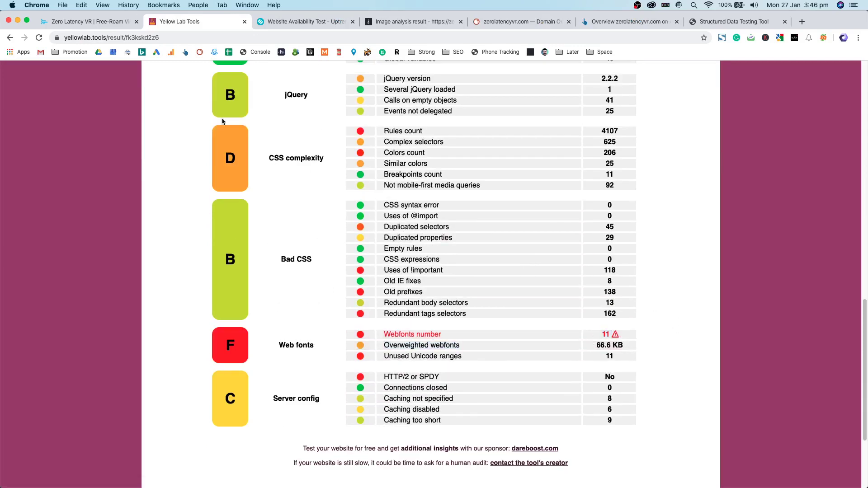
# Return to the Zero Latency VR homepage and look through its content down to the footer.
pyautogui.click(100, 19)
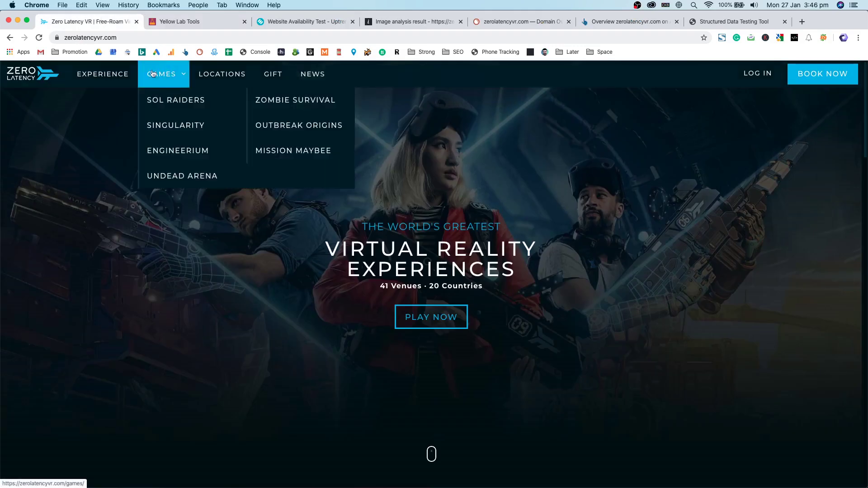
pyautogui.scroll(-10, 396, 273)
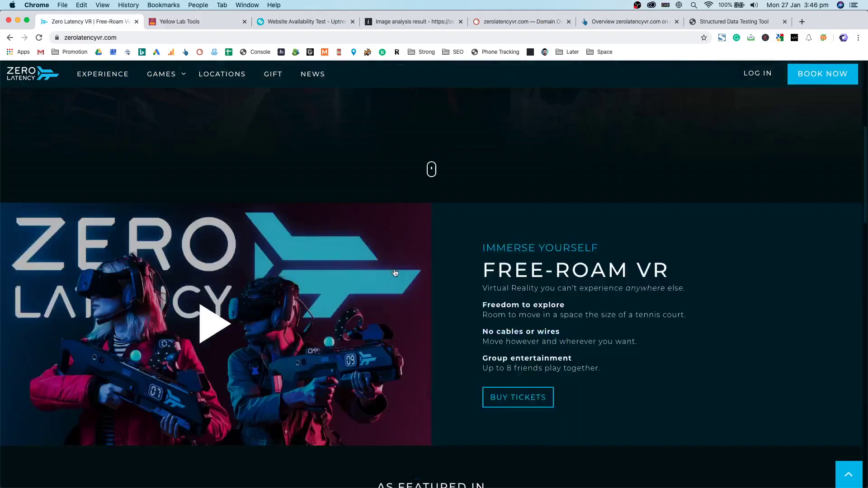
pyautogui.scroll(-20, 395, 273)
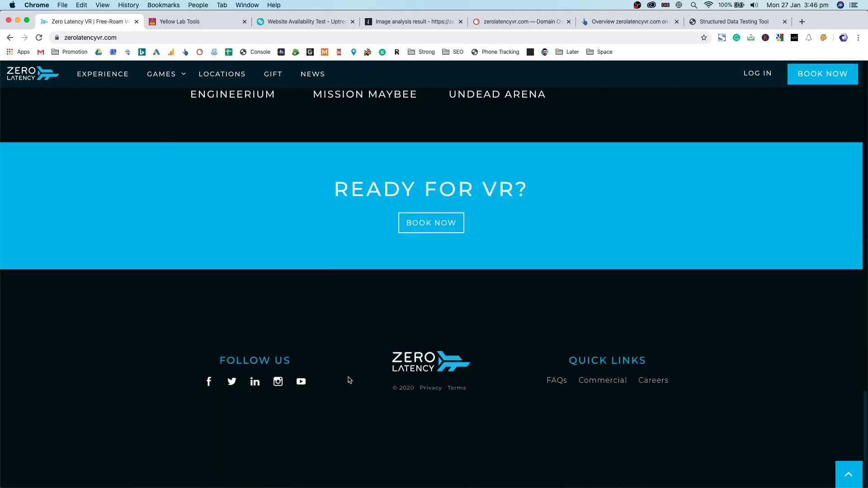
# Recheck the Yellow Lab Tools score details, highlighting the HTTP/2 or SPDY entry under server config, and close the report.
pyautogui.click(181, 21)
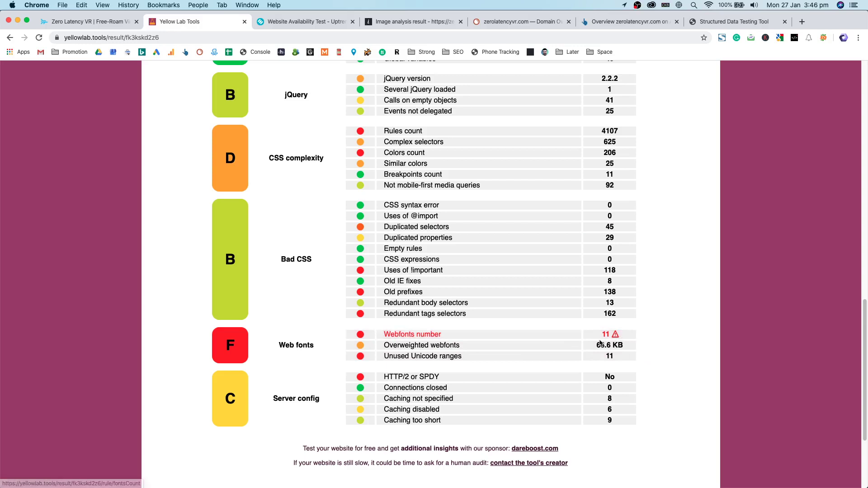
pyautogui.scroll(5, 606, 340)
pyautogui.scroll(-4, 601, 345)
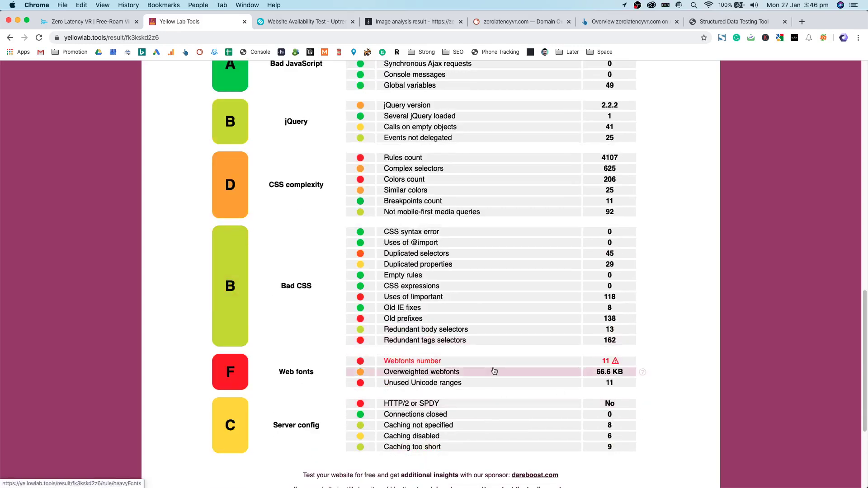
pyautogui.moveTo(380, 405); pyautogui.dragTo(404, 409)
pyautogui.scroll(8, 419, 400)
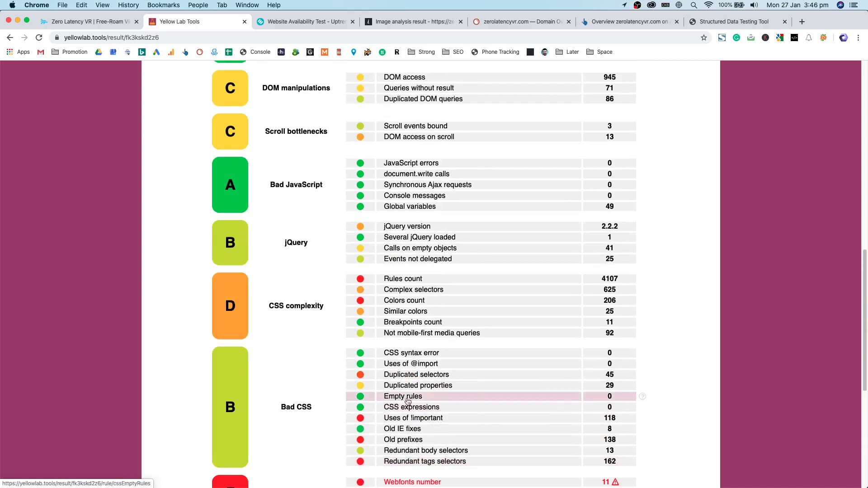
pyautogui.scroll(15, 418, 400)
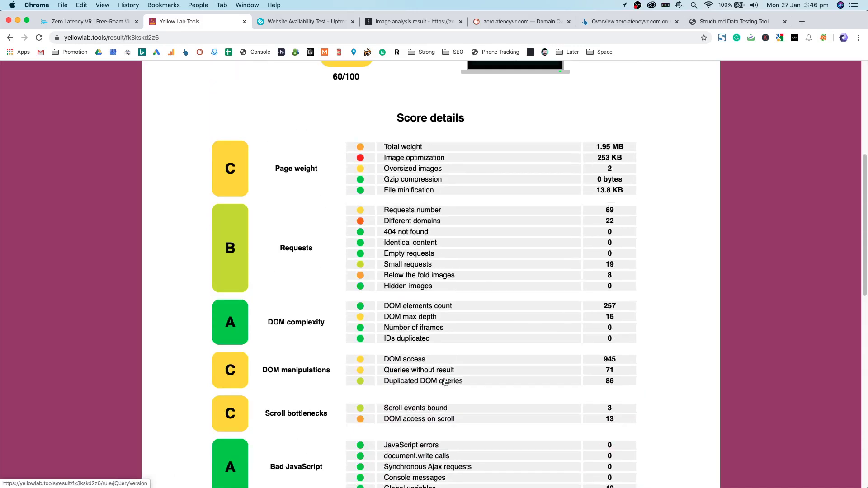
pyautogui.scroll(4, 485, 278)
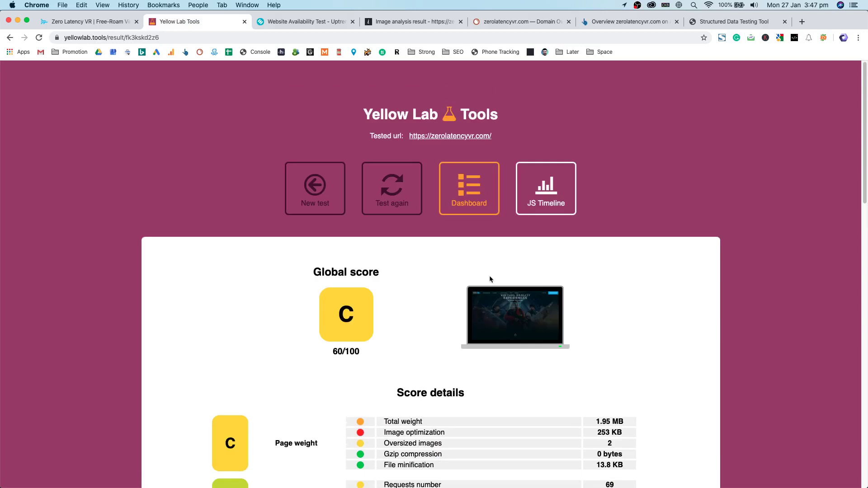
pyautogui.press('super+w')
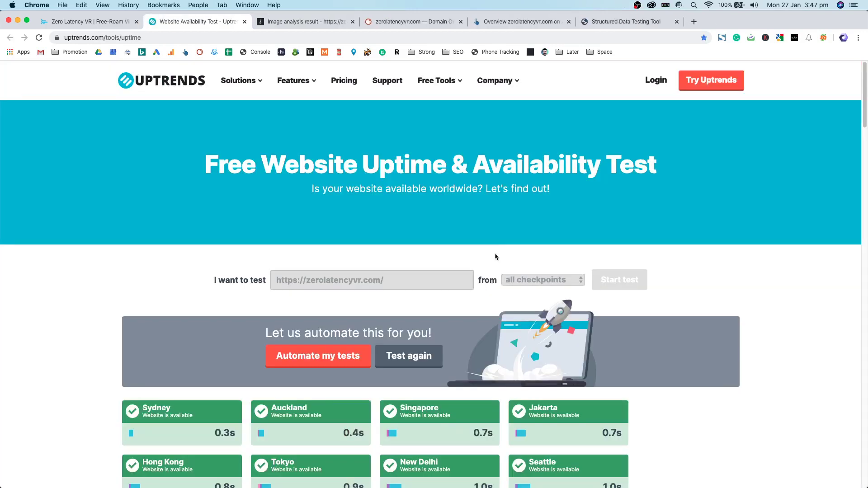
# Review the Uptrends availability results by city and highlight the Sydney checkpoint's response time.
pyautogui.scroll(-4, 500, 251)
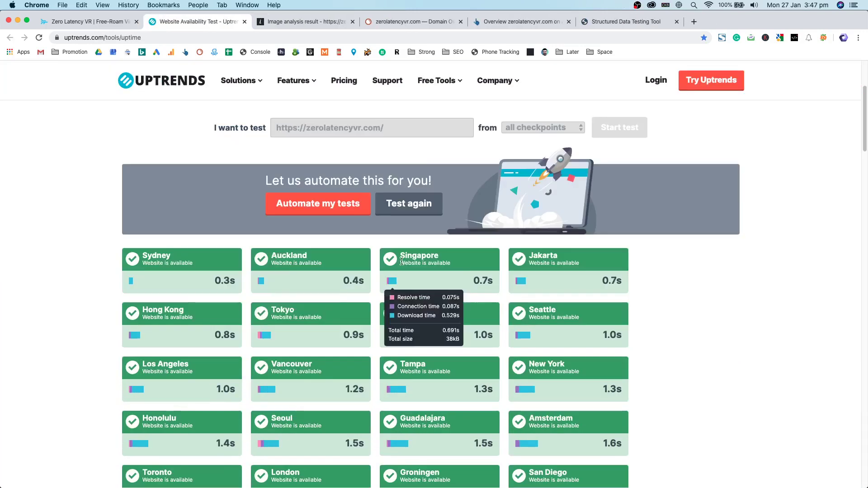
pyautogui.doubleClick(229, 281)
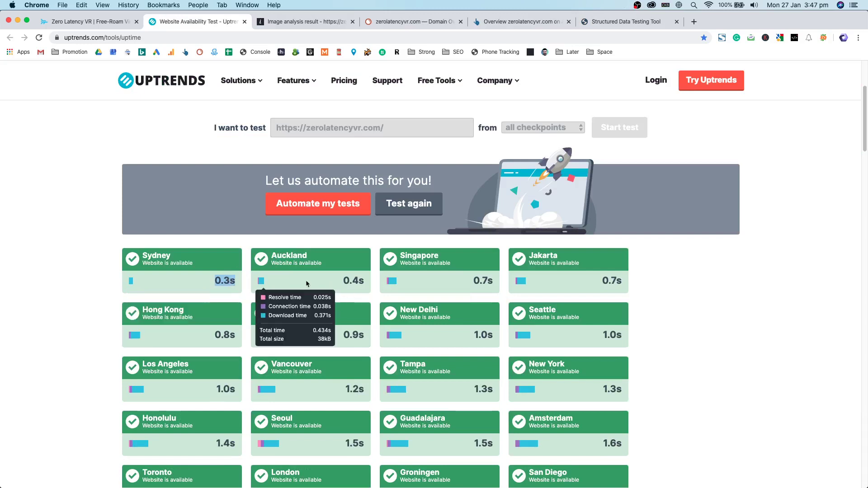
pyautogui.click(233, 282)
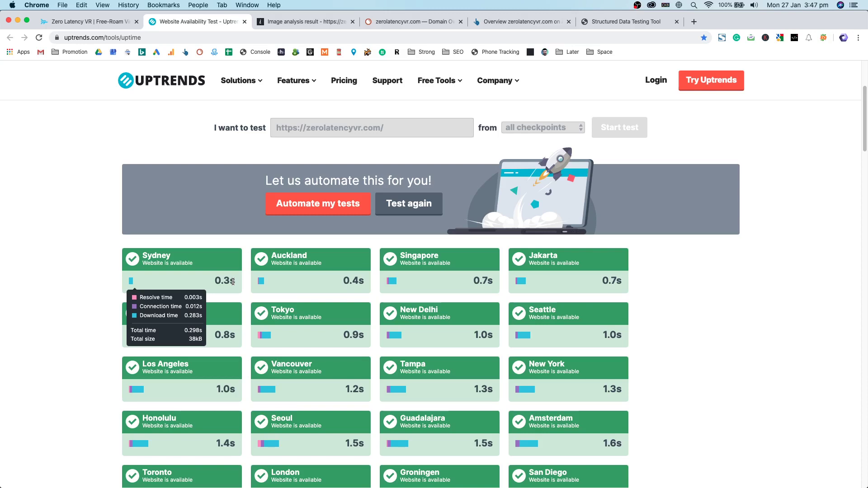
# Glance at the Zero Latency VR homepage, then review the Uptrends response times for all cities down to Paris.
pyautogui.click(84, 21)
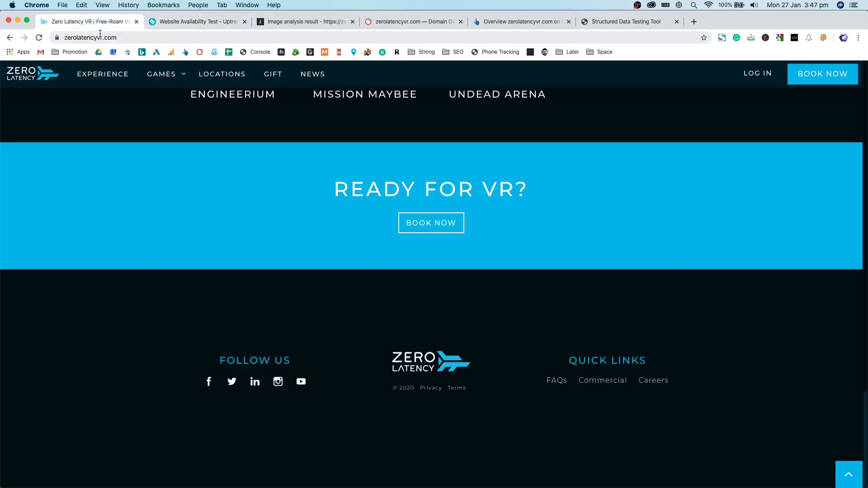
pyautogui.click(176, 23)
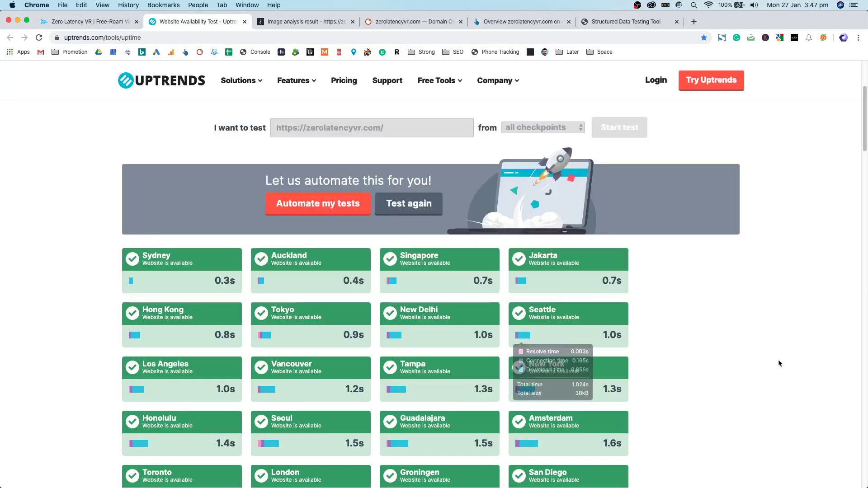
pyautogui.scroll(-10, 767, 357)
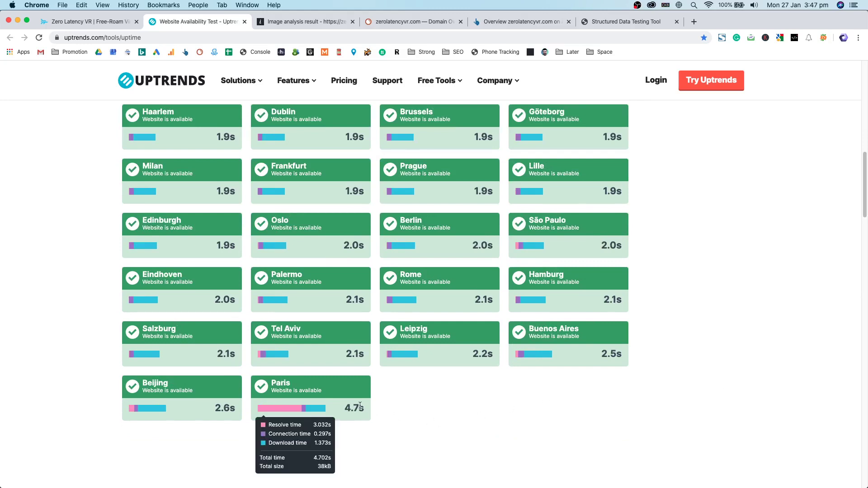
pyautogui.scroll(7, 311, 407)
# Highlight Sydney's response time in the Uptrends results and compare it with the neighbouring checkpoints.
pyautogui.moveTo(222, 145)
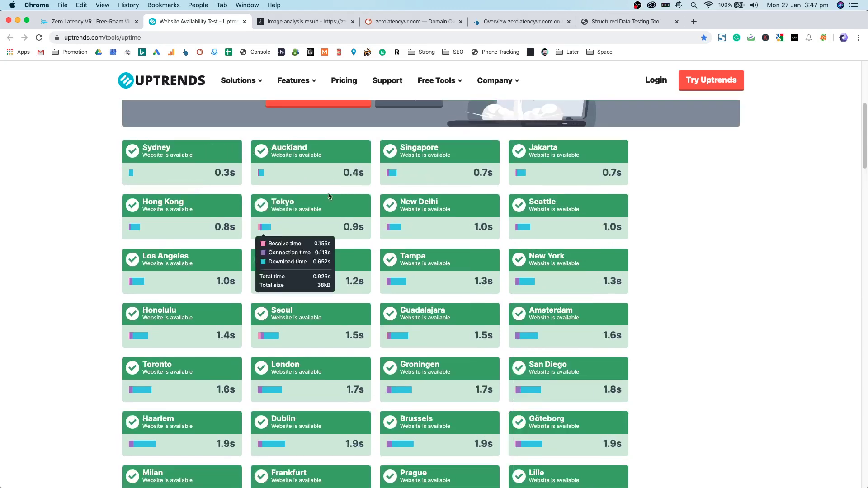
pyautogui.doubleClick(222, 171)
pyautogui.moveTo(257, 171)
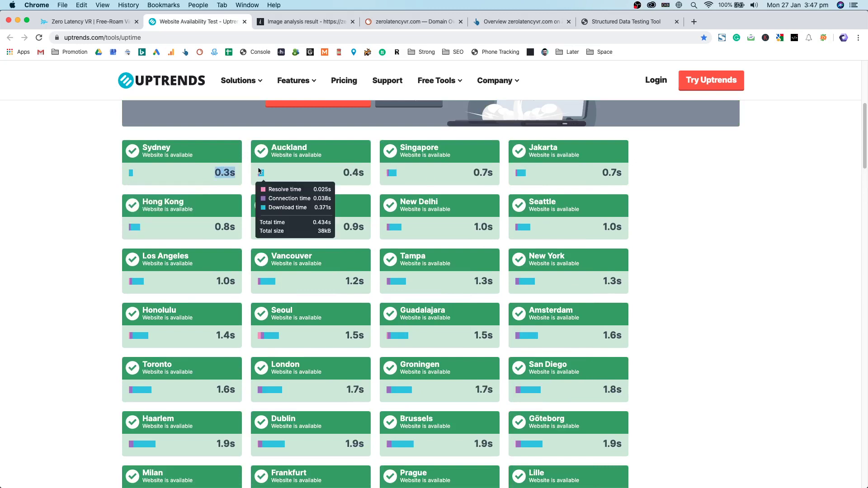
pyautogui.click(698, 281)
pyautogui.doubleClick(233, 172)
pyautogui.click(639, 230)
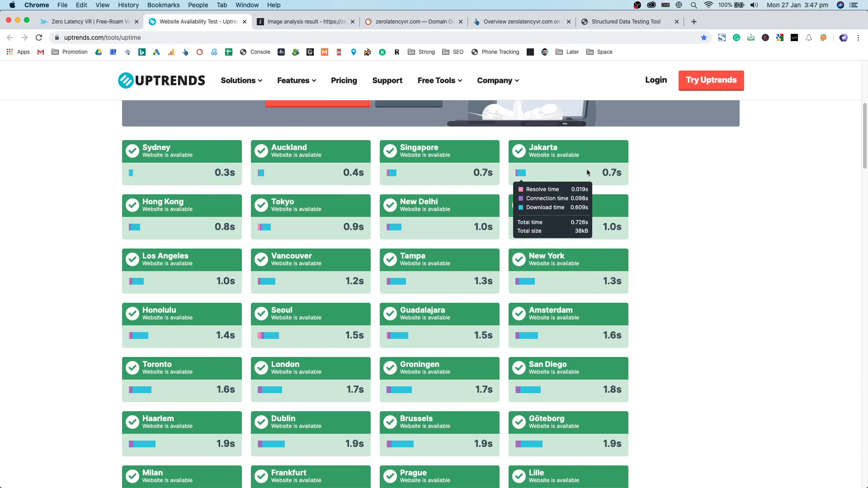
# Recheck the remaining Uptrends checkpoints, highlight Sydney's response time again, and close the availability report.
pyautogui.scroll(-6, 651, 251)
pyautogui.scroll(-2, 631, 327)
pyautogui.scroll(14, 628, 330)
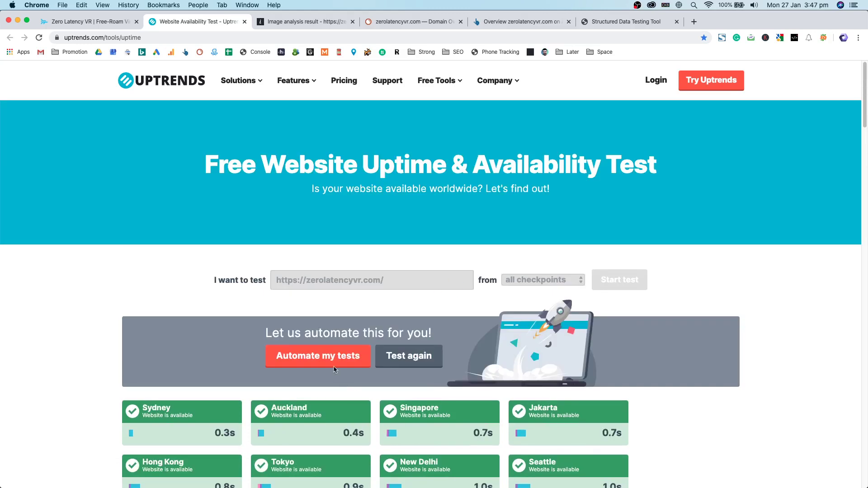
pyautogui.scroll(-2, 336, 373)
pyautogui.doubleClick(225, 356)
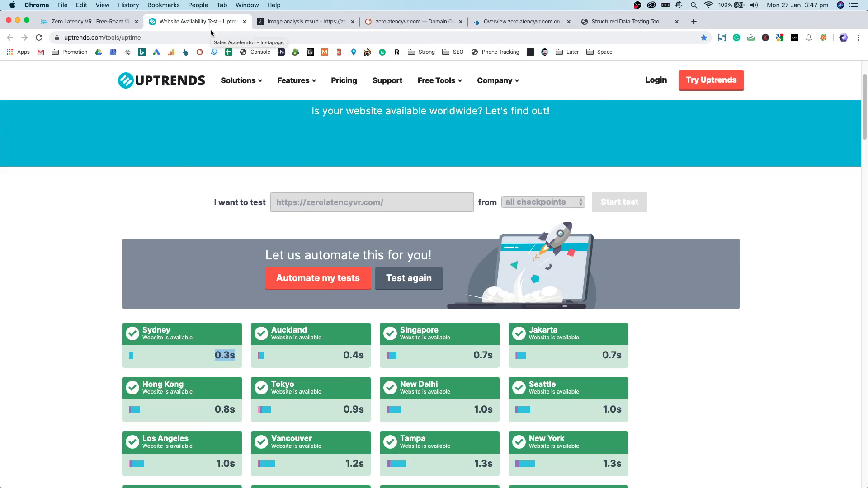
pyautogui.press('super+w')
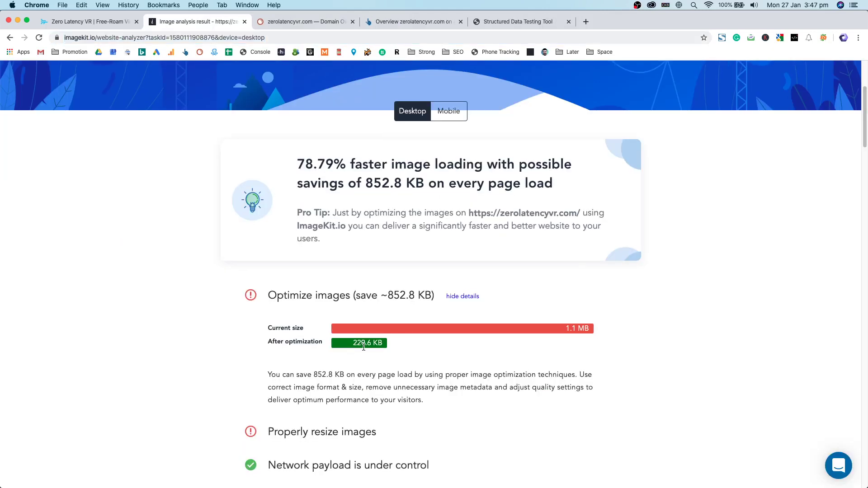
# Examine the ImageKit desktop analysis, highlighting the current image size, the optimized size and the faster-loading percentage.
pyautogui.click(345, 334)
pyautogui.scroll(3, 380, 294)
pyautogui.scroll(-1, 414, 260)
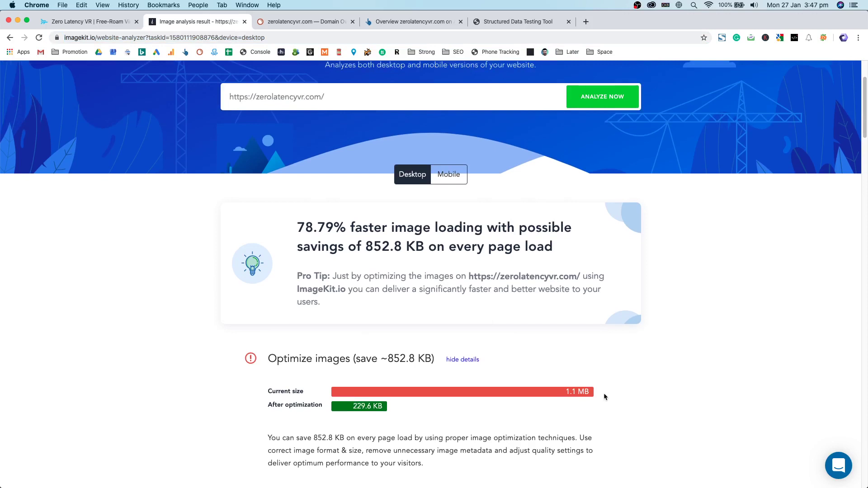
pyautogui.tripleClick(573, 392)
pyautogui.doubleClick(362, 406)
pyautogui.moveTo(348, 226); pyautogui.dragTo(319, 229)
# Review the ImageKit recommendations on image resizing, network payload and HTTP/2, and close the report.
pyautogui.scroll(-4, 321, 233)
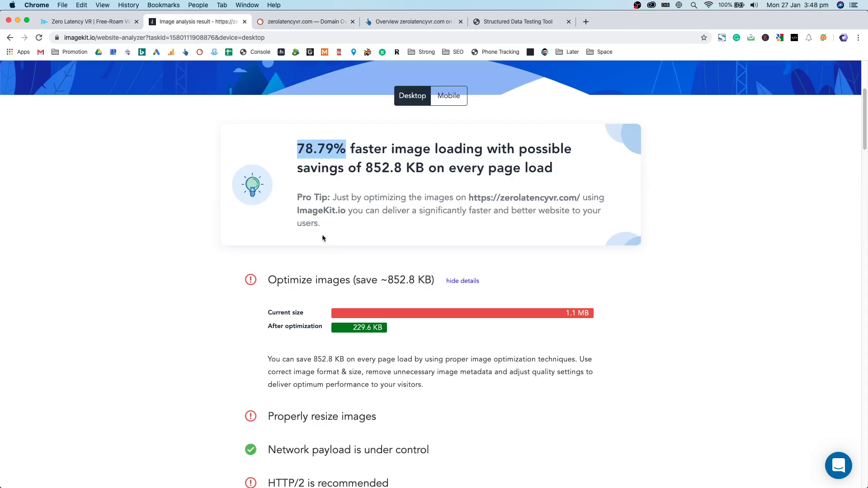
pyautogui.scroll(-6, 333, 252)
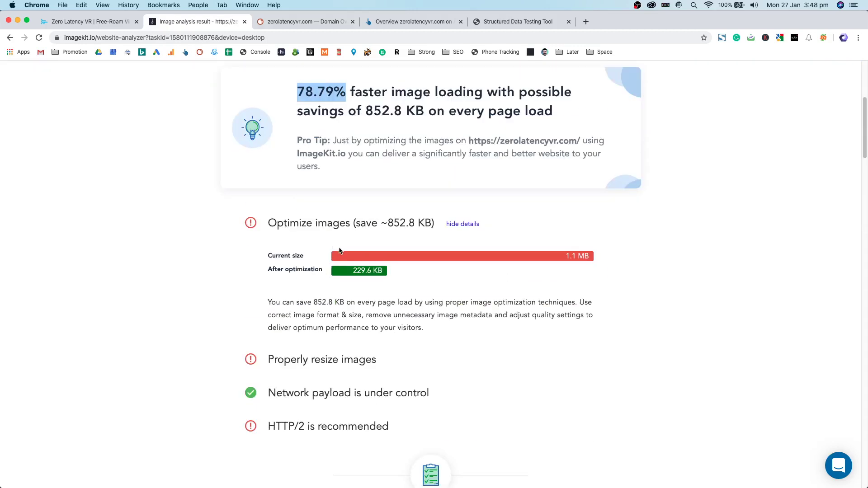
pyautogui.scroll(8, 397, 258)
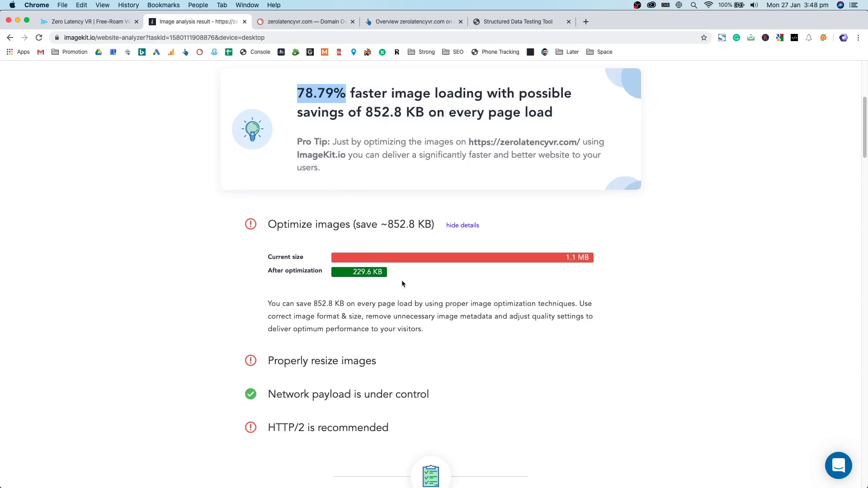
pyautogui.middleClick(190, 24)
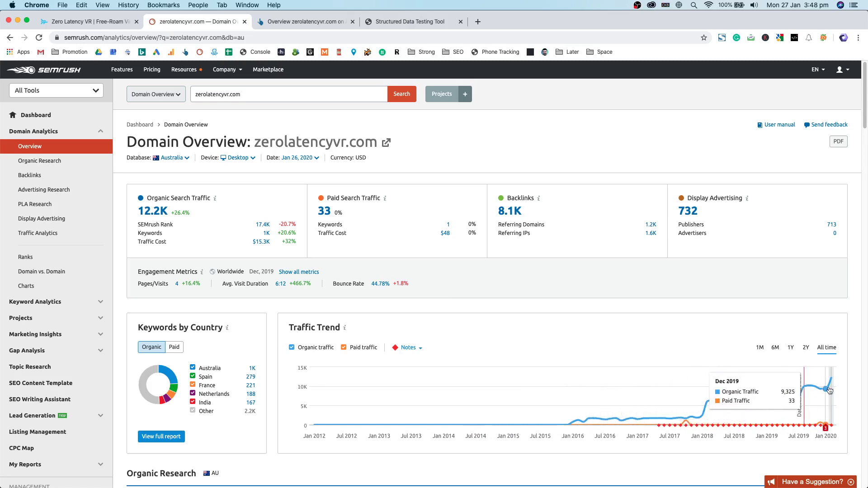
# Examine the top organic keywords in the SEMrush overview, highlighting "zero latency" and the position of "vr".
pyautogui.scroll(-3, 504, 293)
pyautogui.scroll(-2, 503, 281)
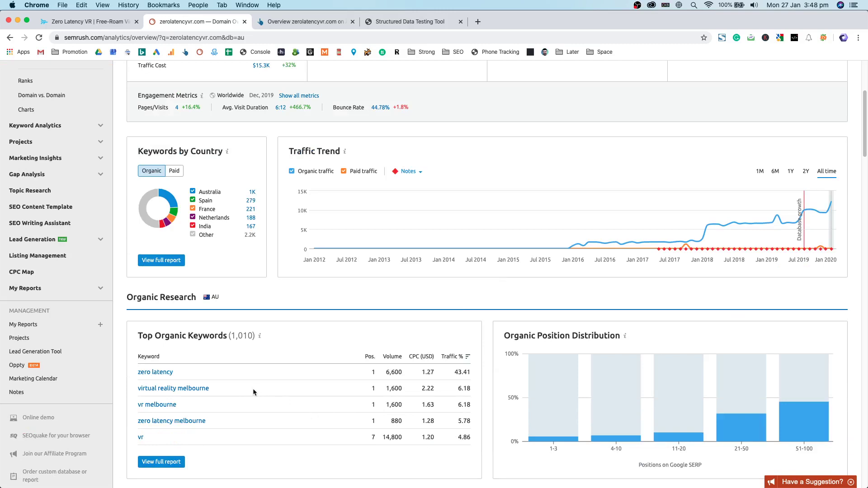
pyautogui.moveTo(199, 375); pyautogui.dragTo(138, 373)
pyautogui.doubleClick(335, 438)
pyautogui.click(373, 438)
# Review the SEMrush organic competitors, branded traffic and backlink figures, and close the domain overview.
pyautogui.scroll(-7, 387, 433)
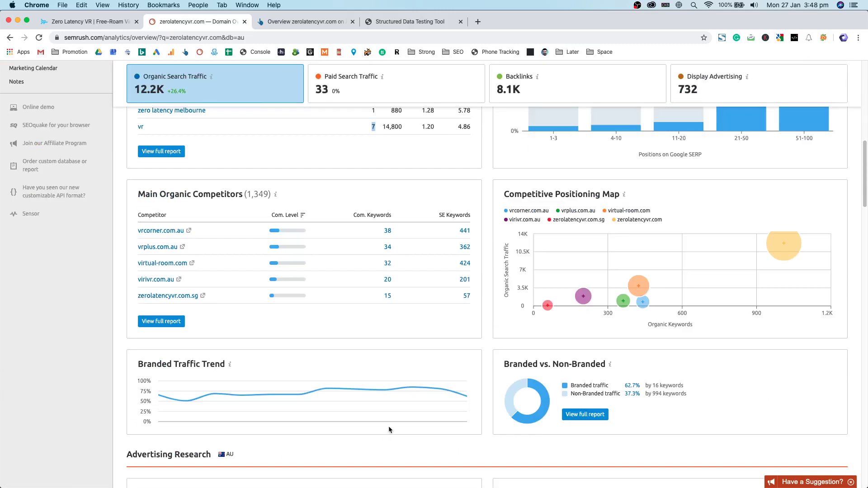
pyautogui.scroll(11, 387, 421)
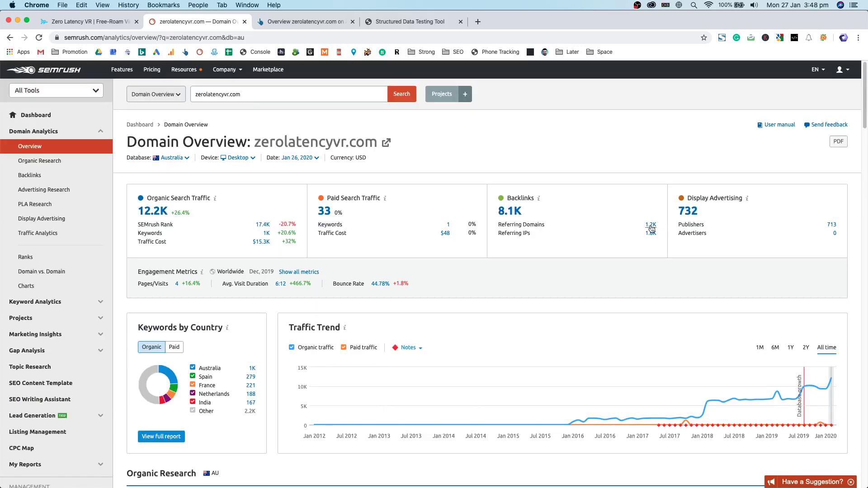
pyautogui.press('super+w')
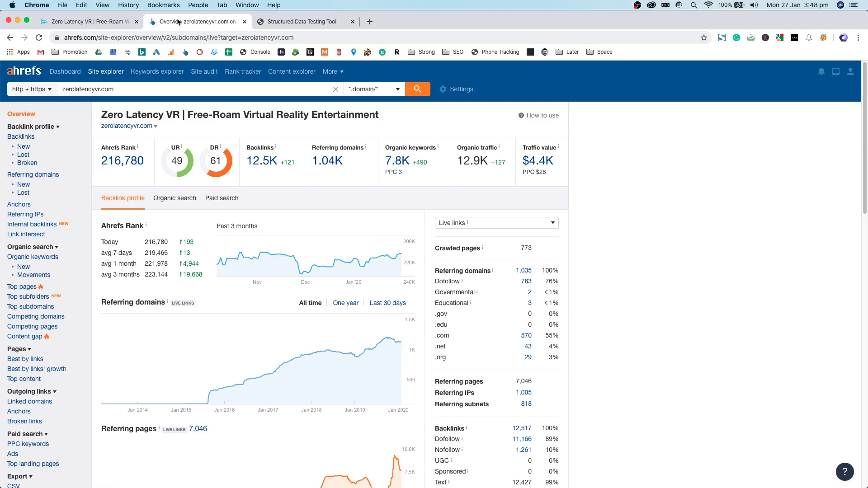
# Open the Ahrefs organic search overview, highlight the URL rating, review traffic, keywords, countries and competitors, and close the report.
pyautogui.click(179, 198)
pyautogui.moveTo(222, 159); pyautogui.dragTo(202, 163)
pyautogui.scroll(-4, 290, 185)
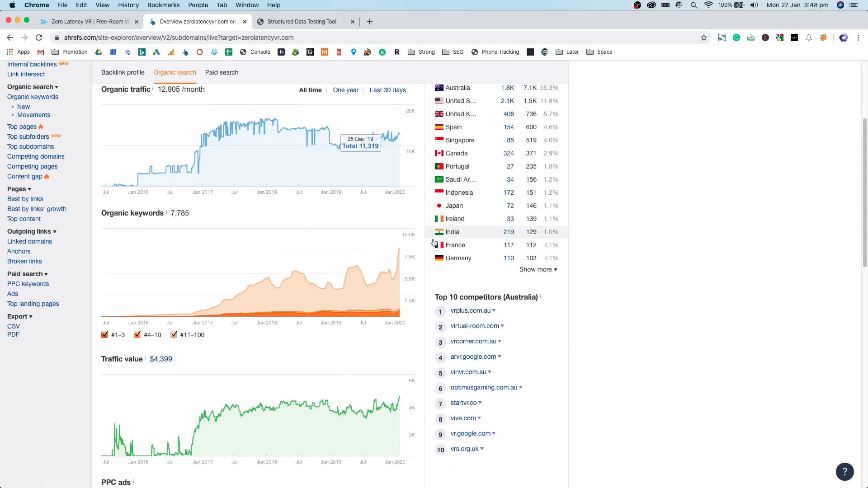
pyautogui.scroll(4, 367, 212)
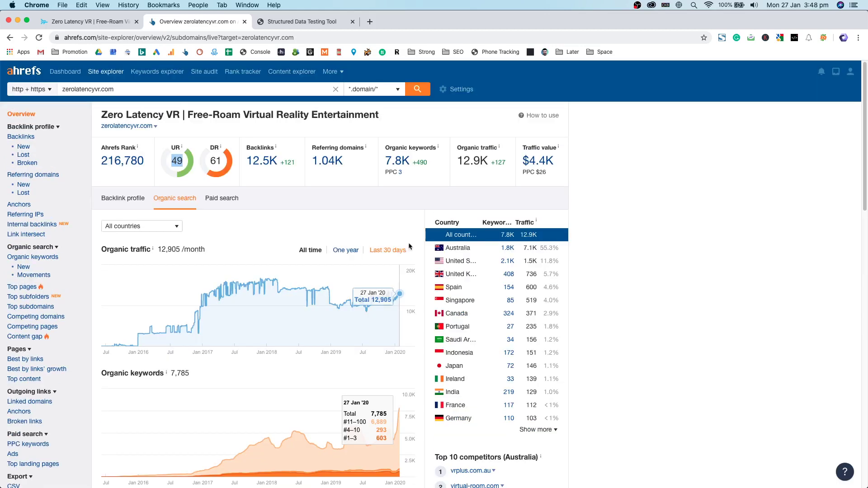
pyautogui.click(362, 210)
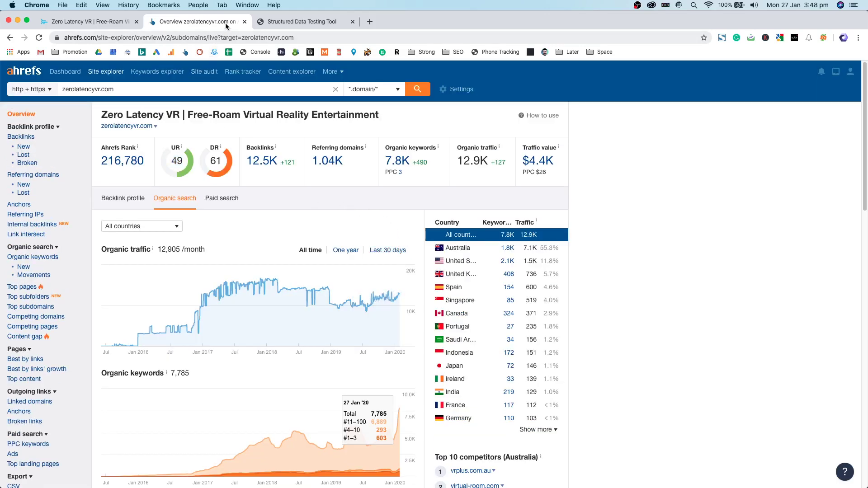
pyautogui.press('super+w')
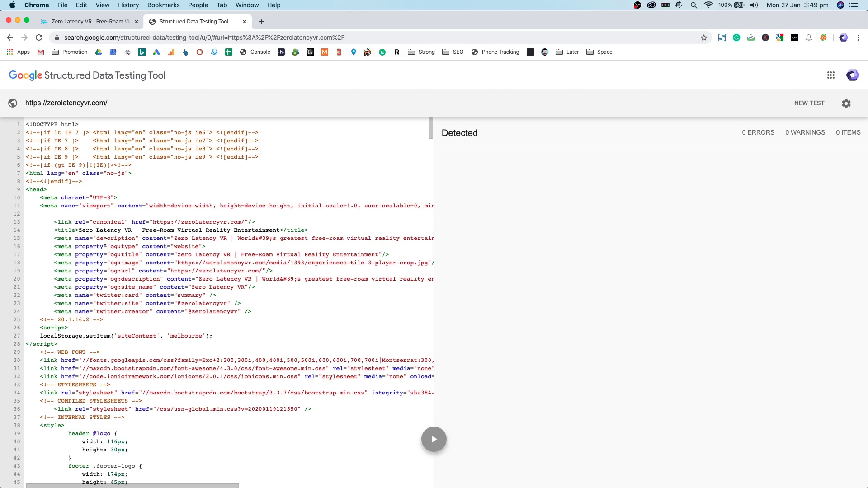
# Close the Structured Data Testing Tool and return to the hero section of the Zero Latency VR homepage.
pyautogui.press('super+w')
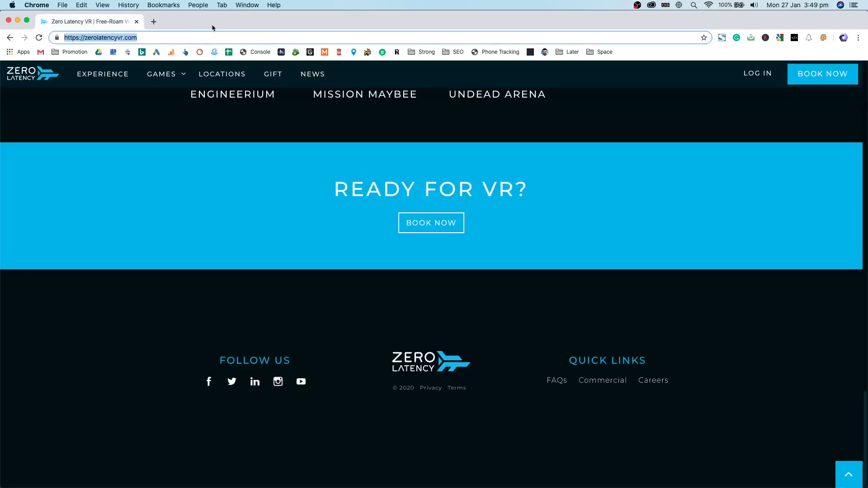
pyautogui.scroll(20, 322, 203)
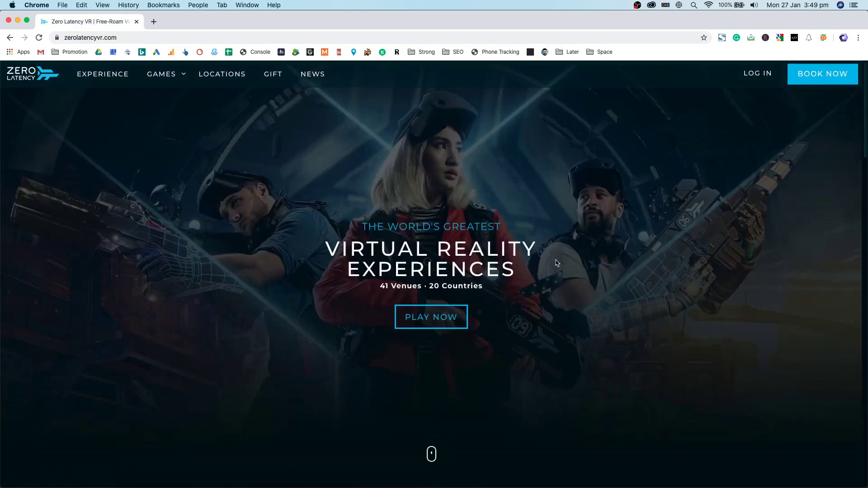